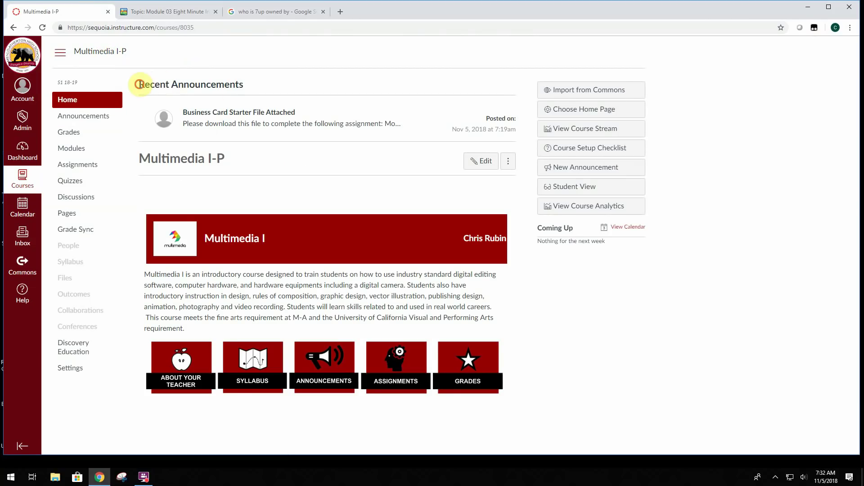
Open the 'Business Card Starter File Attached' announcement and download business-card-design.idml
{"action": "left_click_drag", "start_coordinate": [139, 84], "coordinate": [249, 83]}
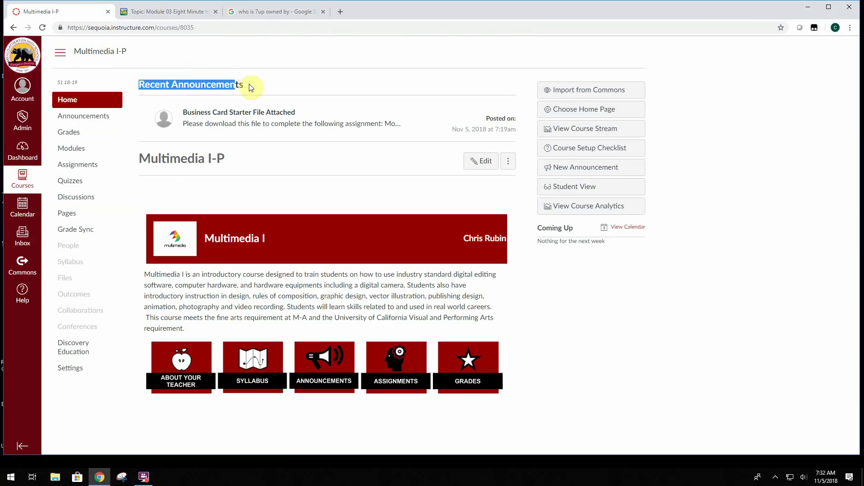
{"action": "left_click", "coordinate": [261, 116]}
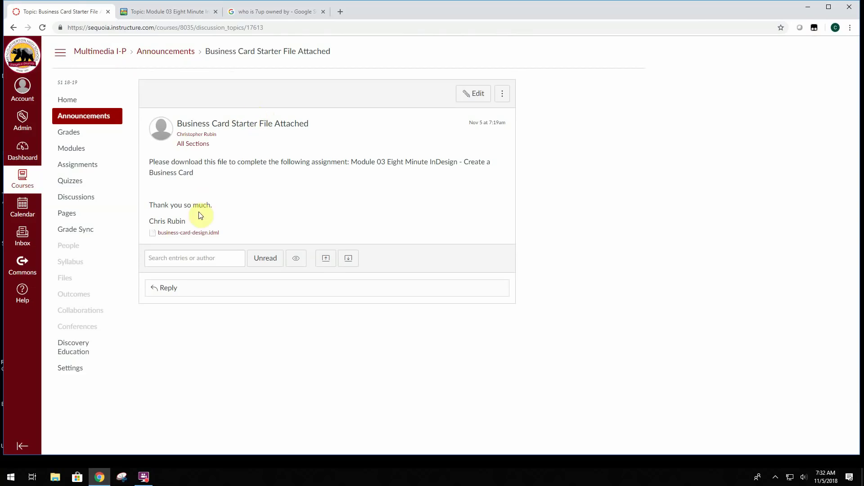
{"action": "left_click", "coordinate": [194, 237]}
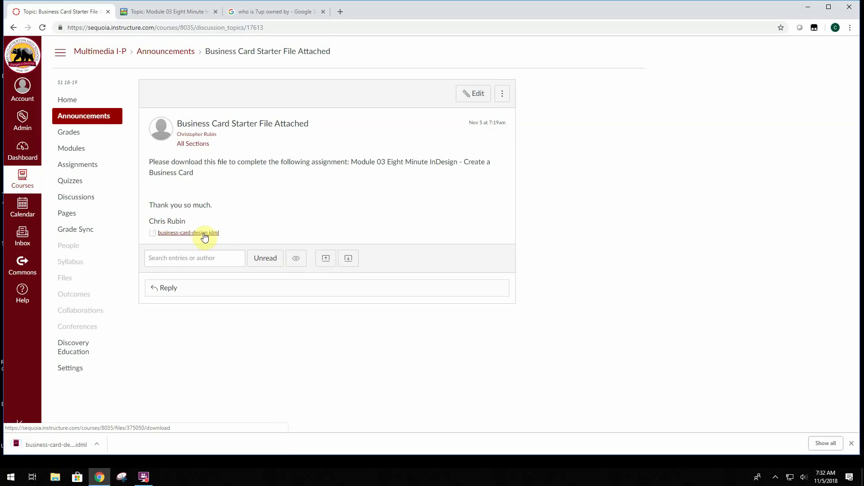
Launch Adobe InDesign CS6 from the Start search
{"action": "left_click", "coordinate": [10, 478]}
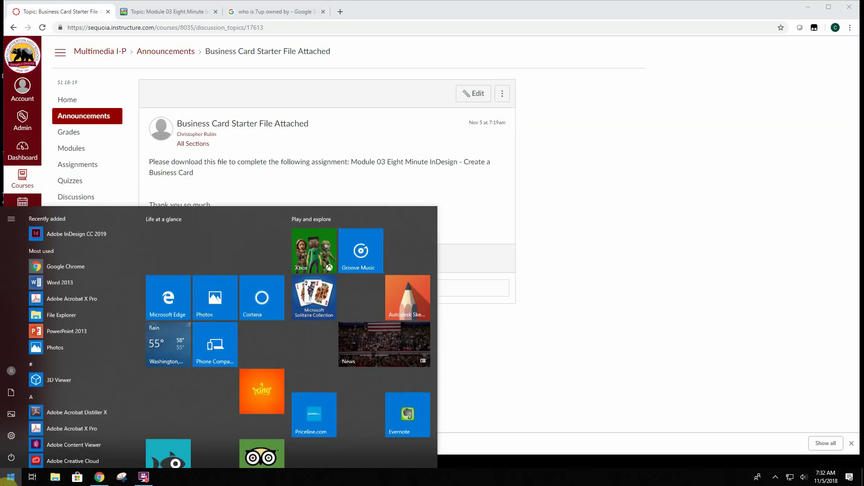
{"action": "left_click", "coordinate": [10, 478]}
{"action": "type", "text": "indesi"}
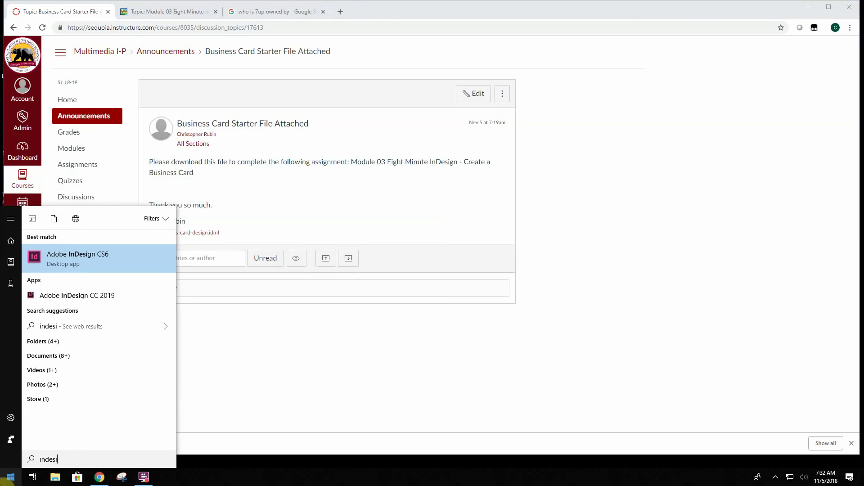
{"action": "left_click", "coordinate": [58, 266]}
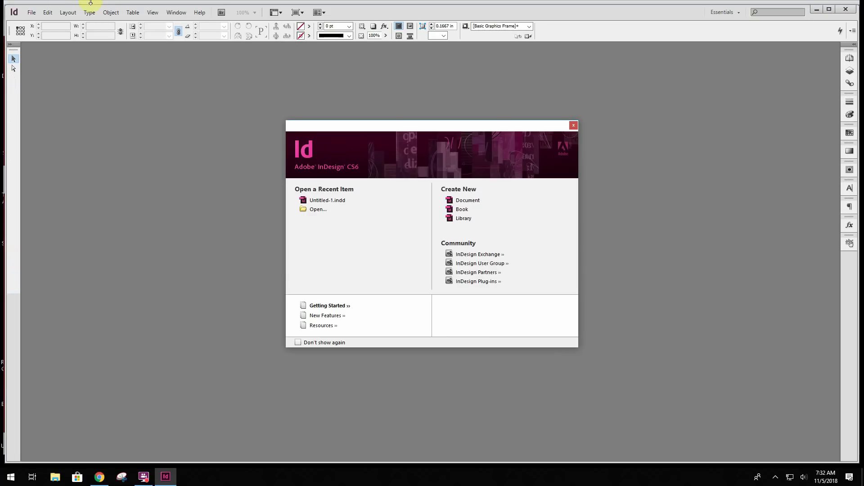
Open business-card-design.idml from the Downloads folder
{"action": "left_click", "coordinate": [33, 11]}
{"action": "left_click", "coordinate": [41, 33]}
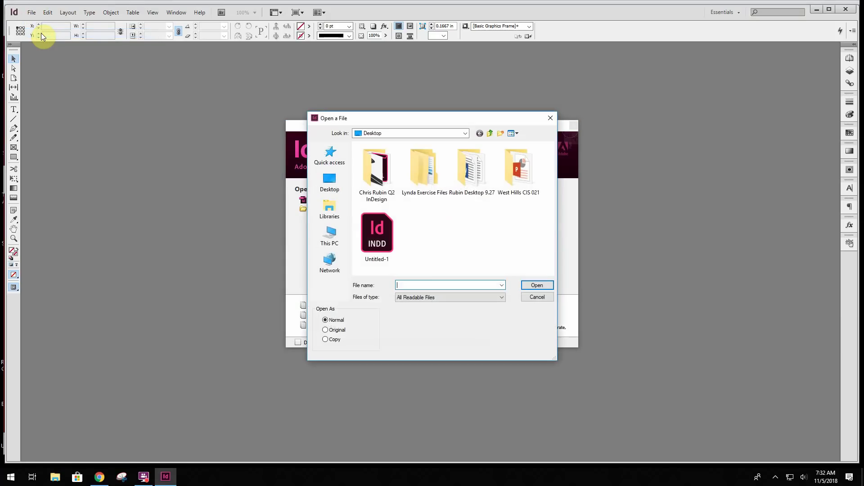
{"action": "left_click", "coordinate": [333, 187]}
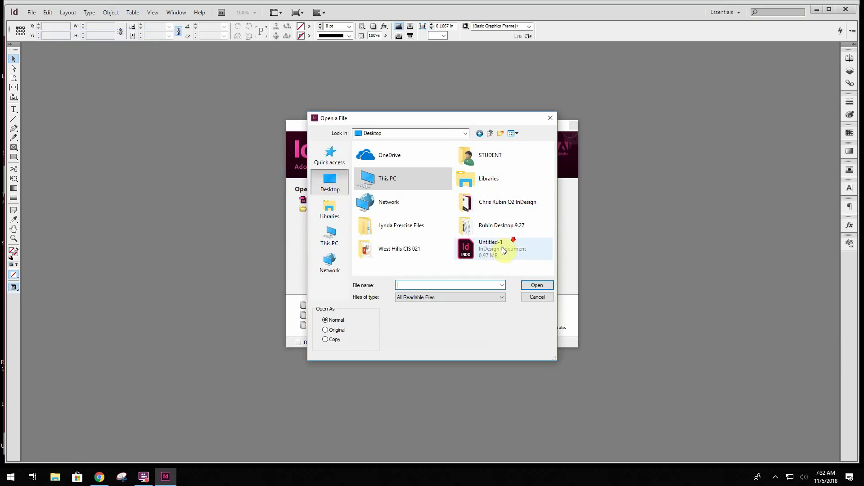
{"action": "left_click", "coordinate": [449, 133]}
{"action": "left_click", "coordinate": [383, 192]}
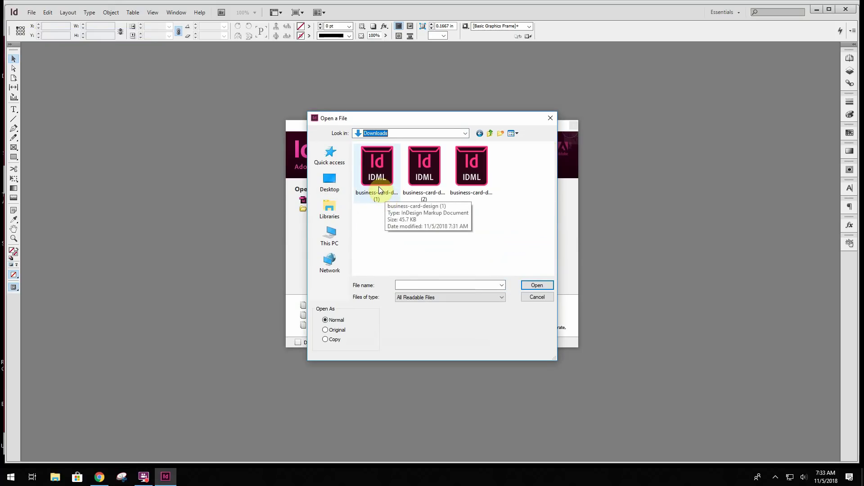
{"action": "left_click", "coordinate": [472, 167]}
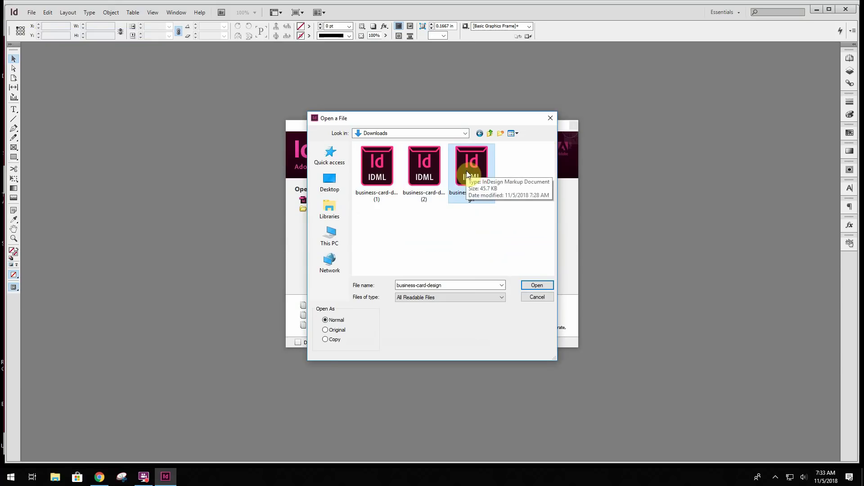
{"action": "double_click", "coordinate": [466, 171]}
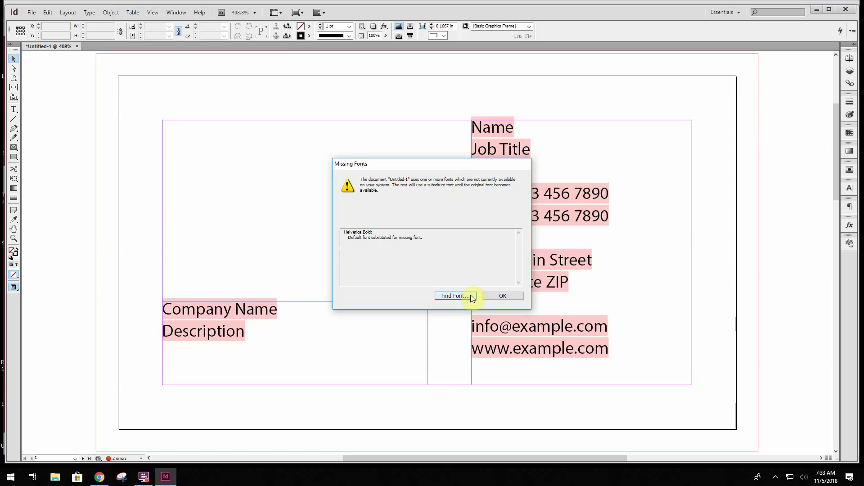
Dismiss the Helvetica Bold missing-fonts warning and look over the card layout
{"action": "left_click", "coordinate": [504, 296]}
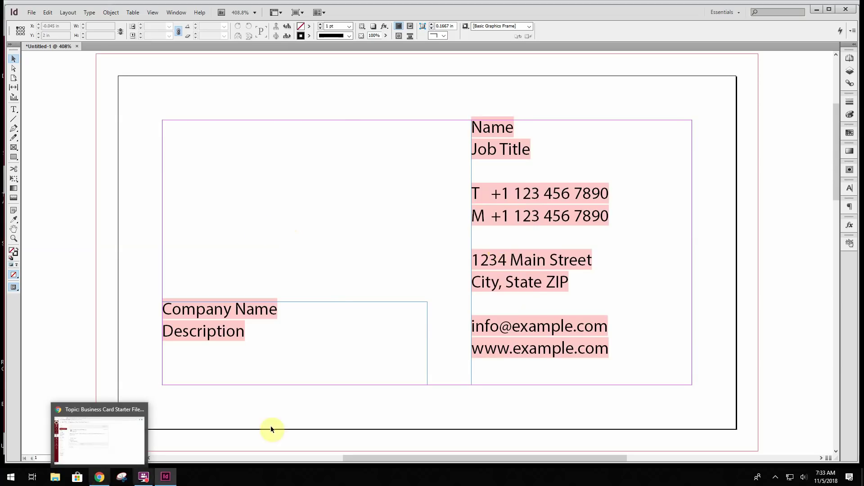
{"action": "scroll", "coordinate": [303, 193], "scroll_direction": "down", "scroll_amount": 2}
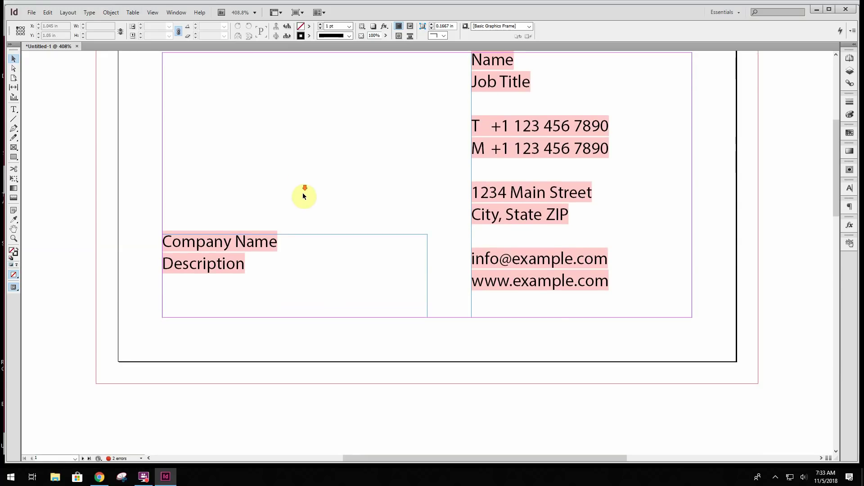
{"action": "scroll", "coordinate": [303, 192], "scroll_direction": "up", "scroll_amount": 3}
{"action": "scroll", "coordinate": [304, 193], "scroll_direction": "down", "scroll_amount": 1}
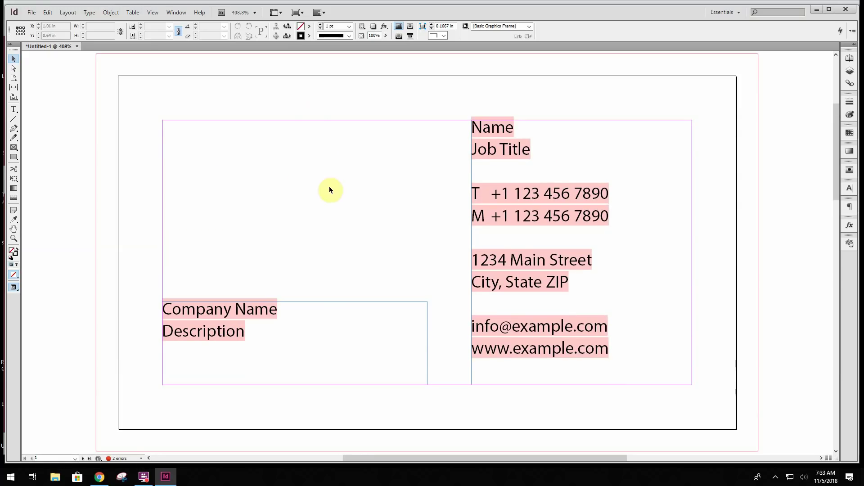
Check page 2's black back and page 1's front, then return to Chrome
{"action": "left_click", "coordinate": [849, 59]}
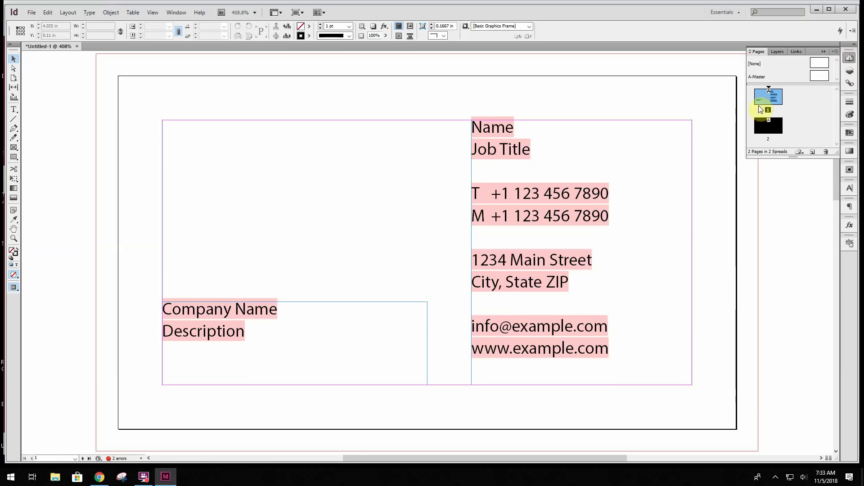
{"action": "double_click", "coordinate": [770, 127]}
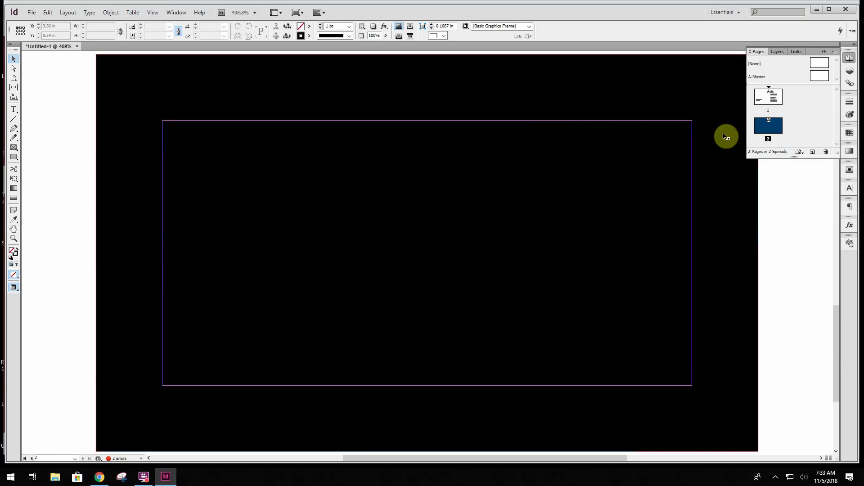
{"action": "double_click", "coordinate": [767, 99]}
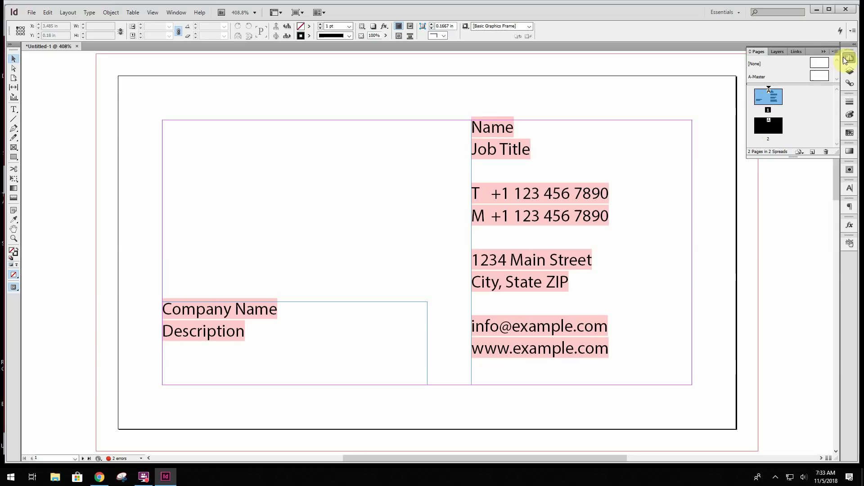
{"action": "left_click", "coordinate": [822, 53]}
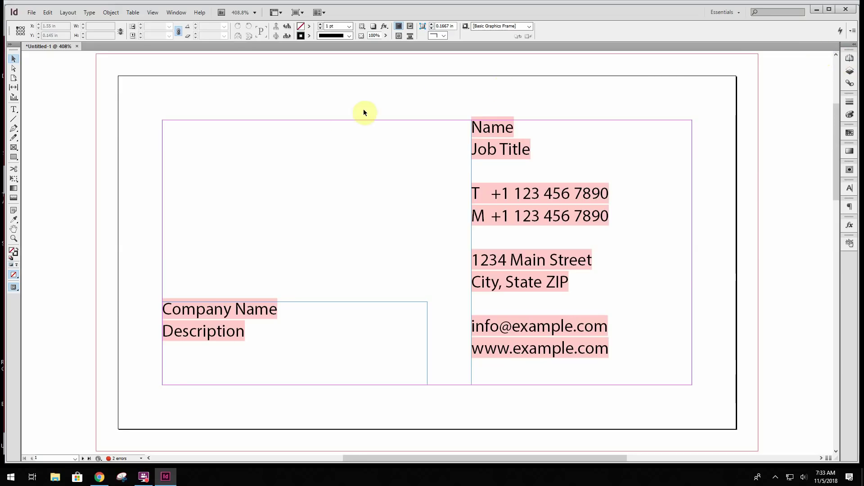
{"action": "left_click", "coordinate": [100, 478]}
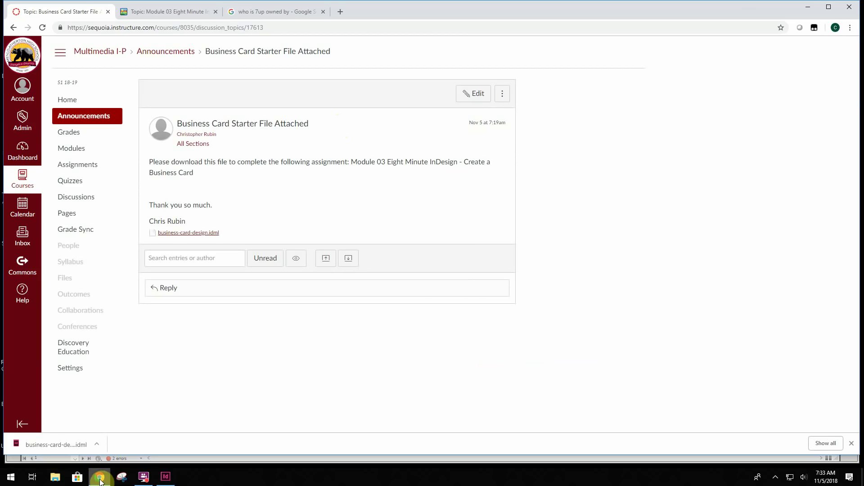
Search Google Images for '7up logo' in a fresh tab
{"action": "left_click", "coordinate": [322, 12]}
{"action": "left_click", "coordinate": [233, 11]}
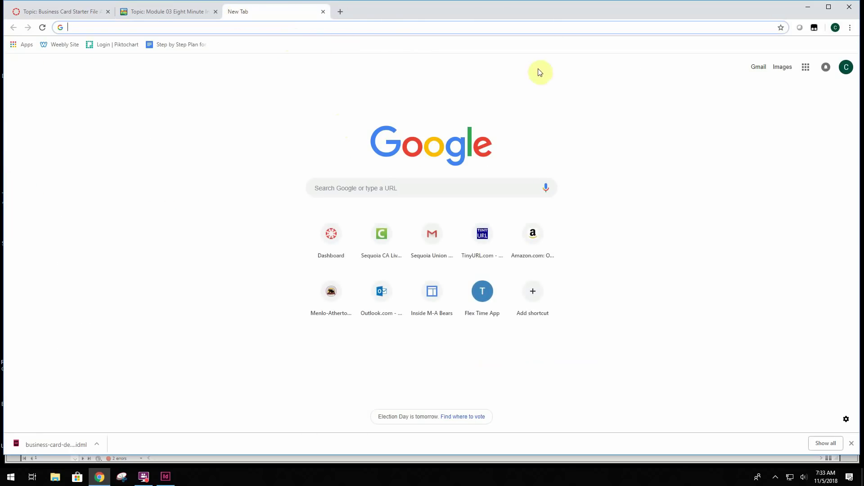
{"action": "left_click", "coordinate": [782, 67]}
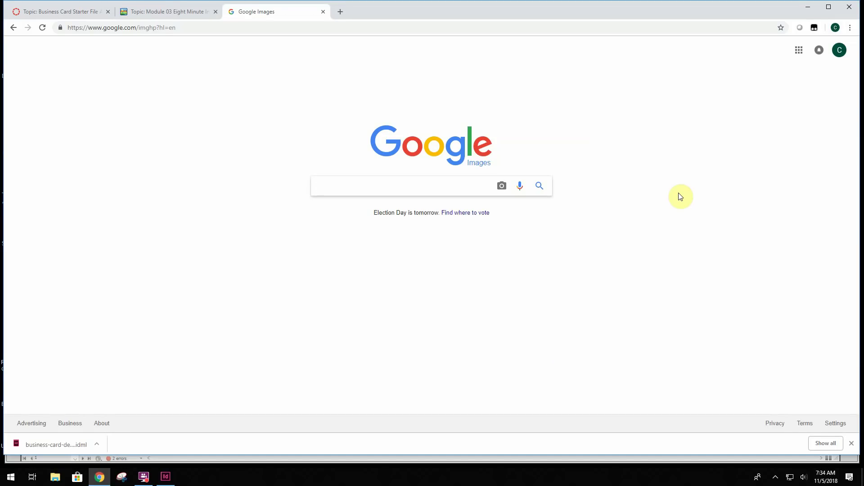
{"action": "type", "text": "7up"}
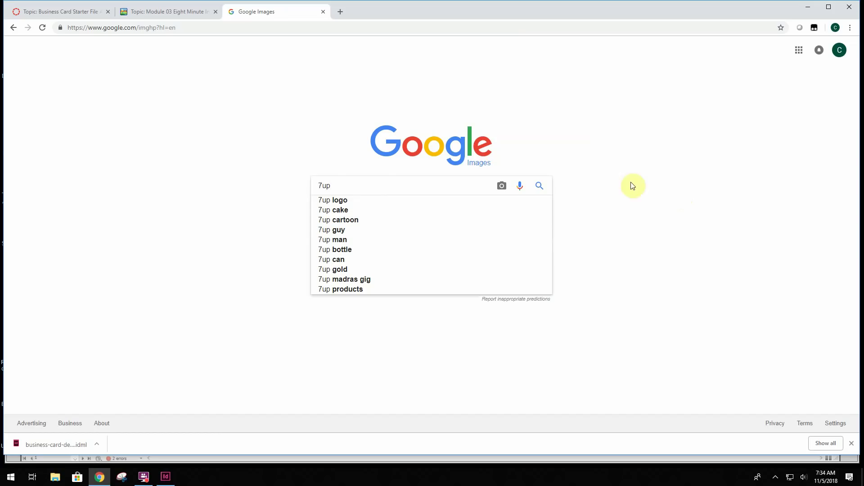
{"action": "left_click", "coordinate": [336, 200]}
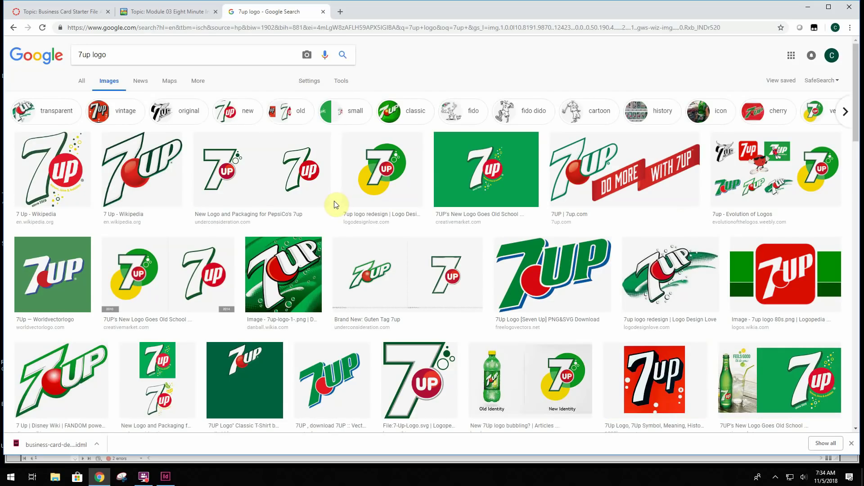
Filter the results to larger than 1024×768 and transparent colour
{"action": "left_click", "coordinate": [340, 81]}
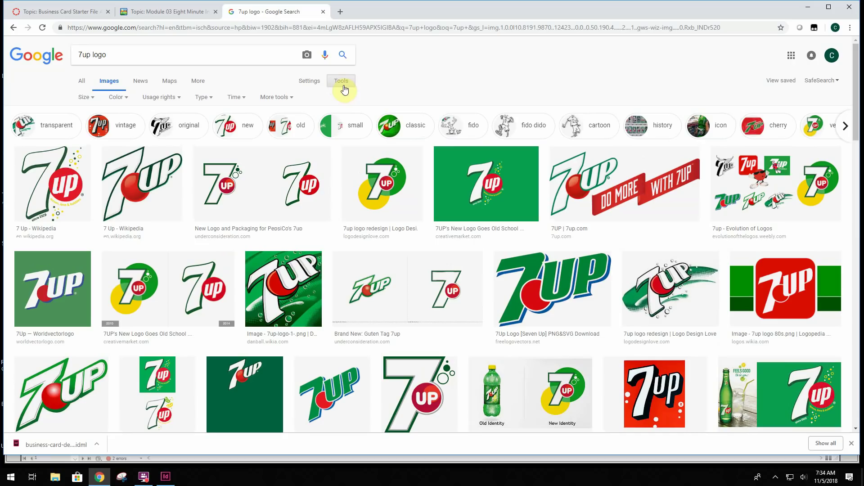
{"action": "left_click", "coordinate": [93, 100]}
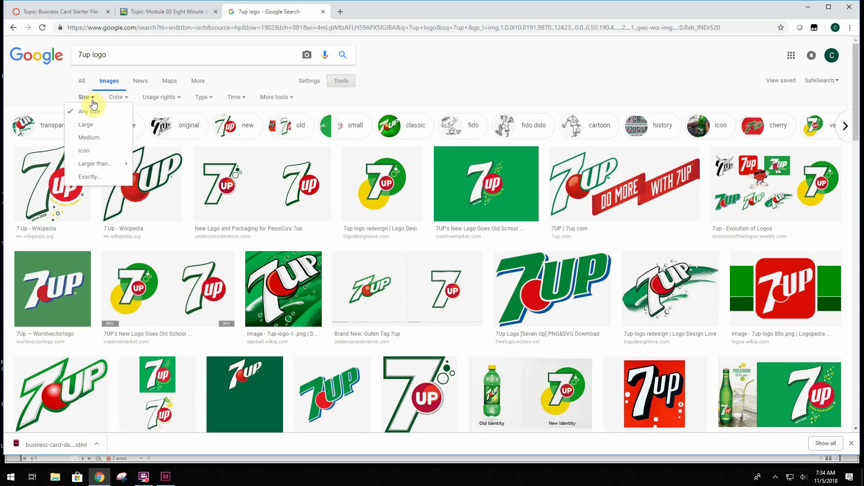
{"action": "mouse_move", "coordinate": [99, 167]}
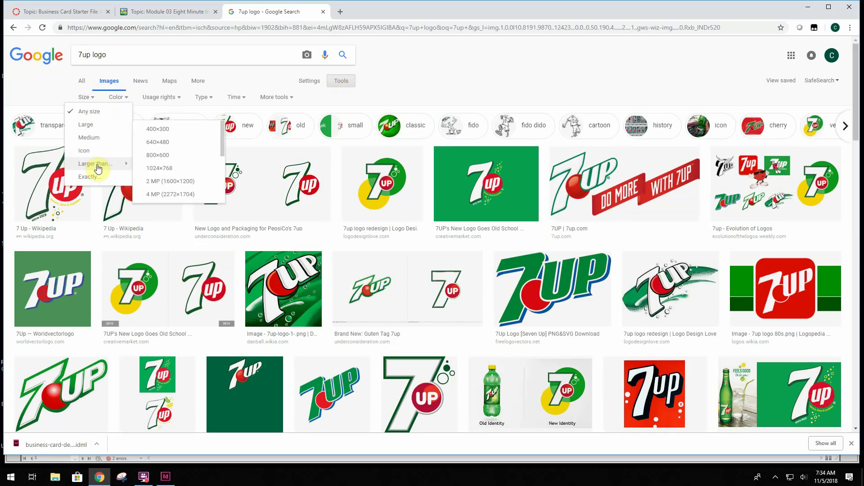
{"action": "left_click", "coordinate": [162, 171]}
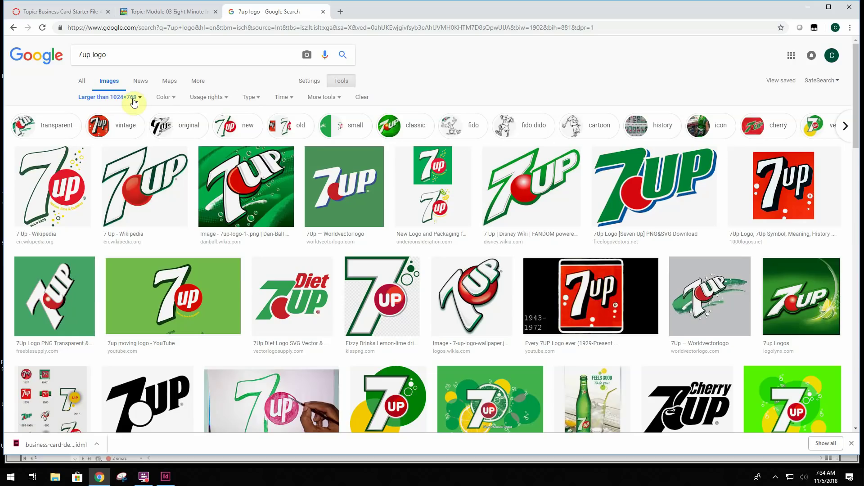
{"action": "left_click", "coordinate": [165, 99]}
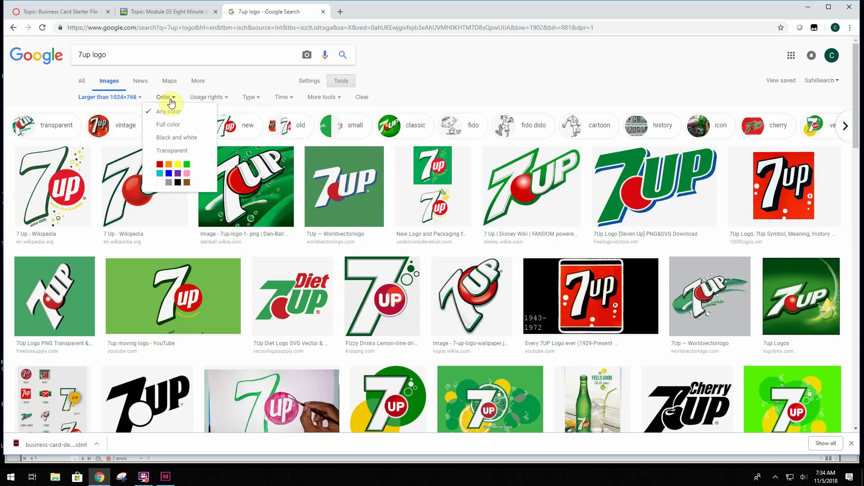
{"action": "left_click", "coordinate": [171, 152]}
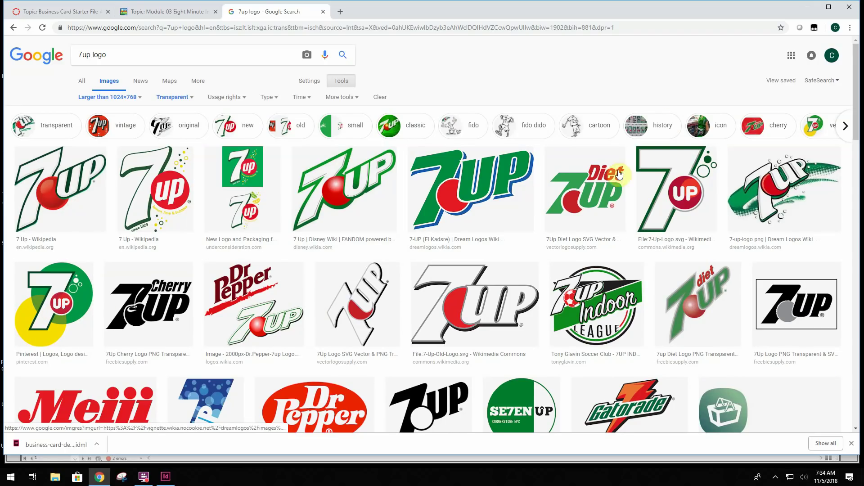
Save the white Wikimedia 7UP logo to the InDesign class folder as '7up logo back'
{"action": "left_click", "coordinate": [667, 172]}
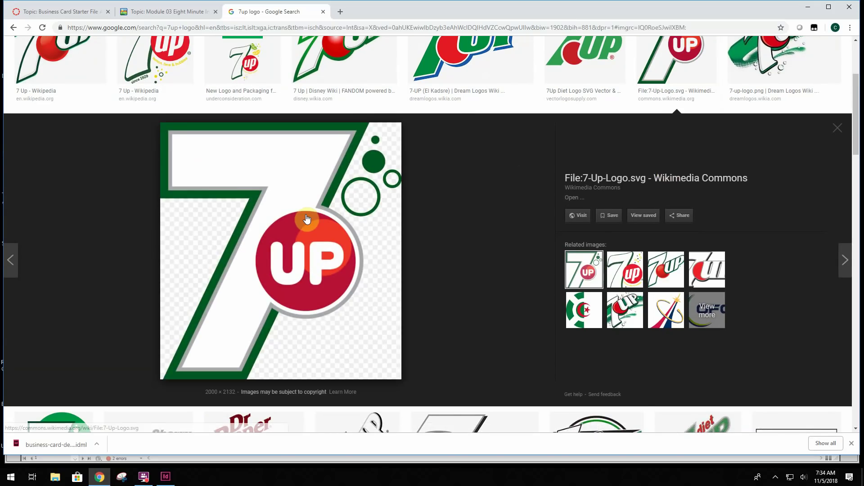
{"action": "right_click", "coordinate": [306, 215]}
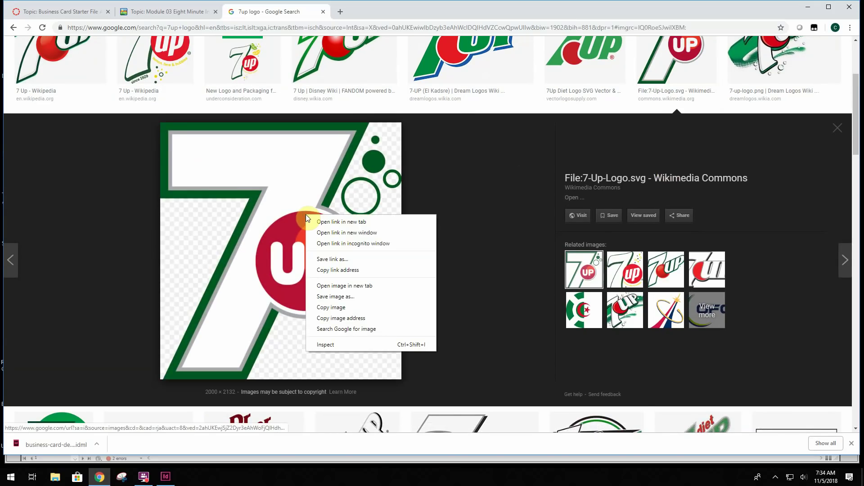
{"action": "left_click", "coordinate": [353, 297]}
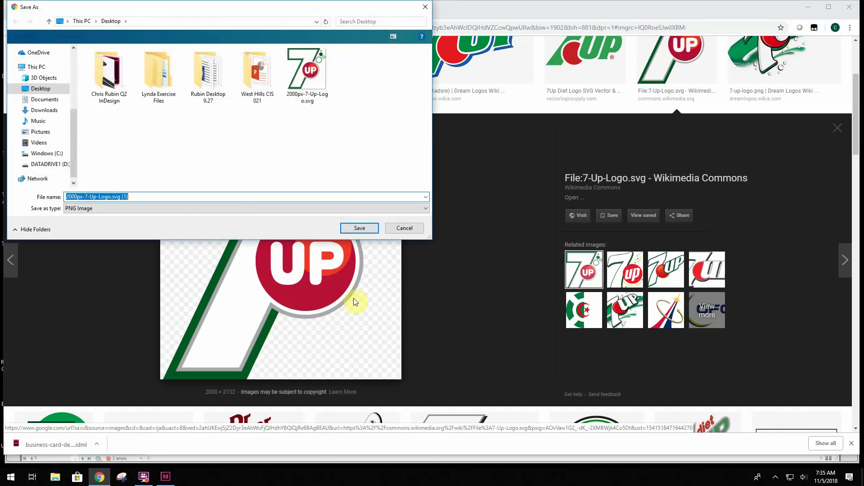
{"action": "left_click", "coordinate": [119, 79]}
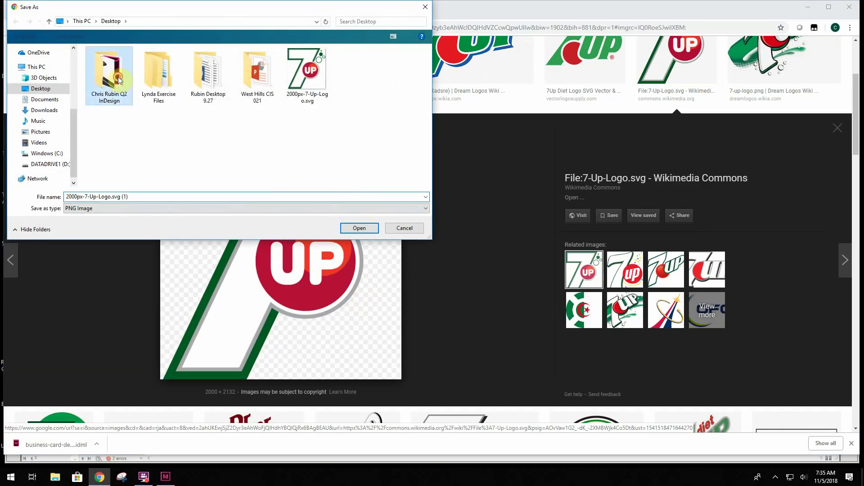
{"action": "double_click", "coordinate": [118, 79]}
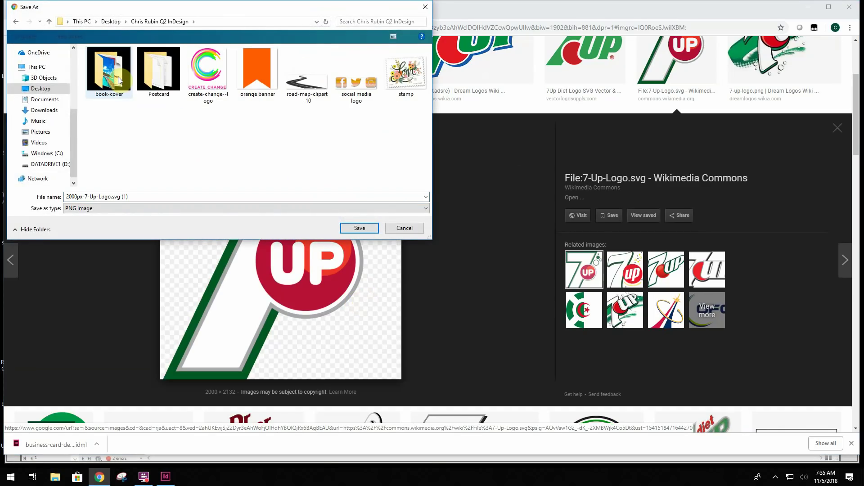
{"action": "left_click", "coordinate": [136, 198]}
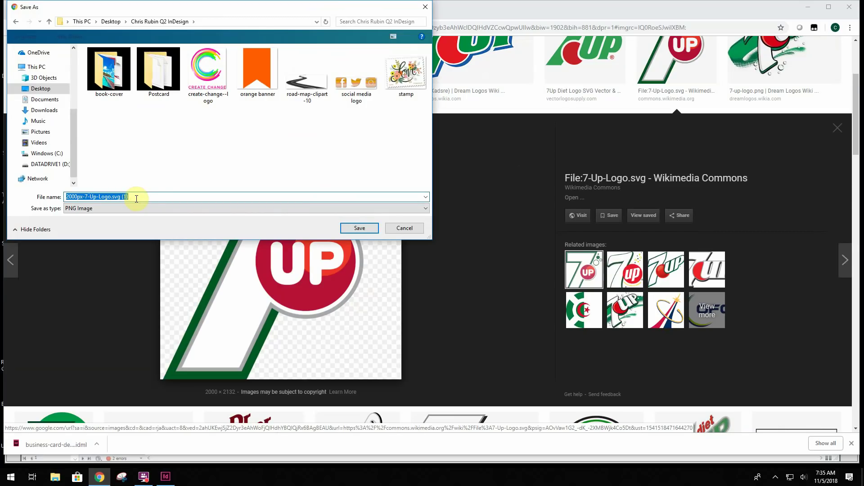
{"action": "type", "text": "7up logo back"}
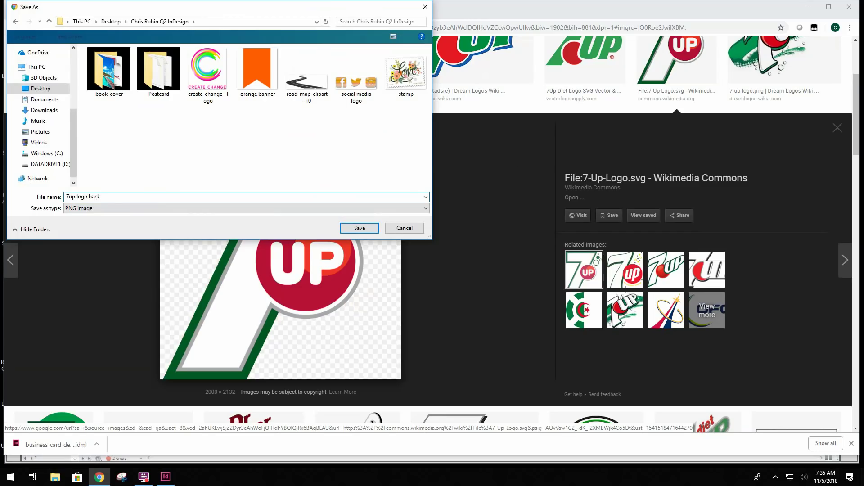
{"action": "key", "text": "Return"}
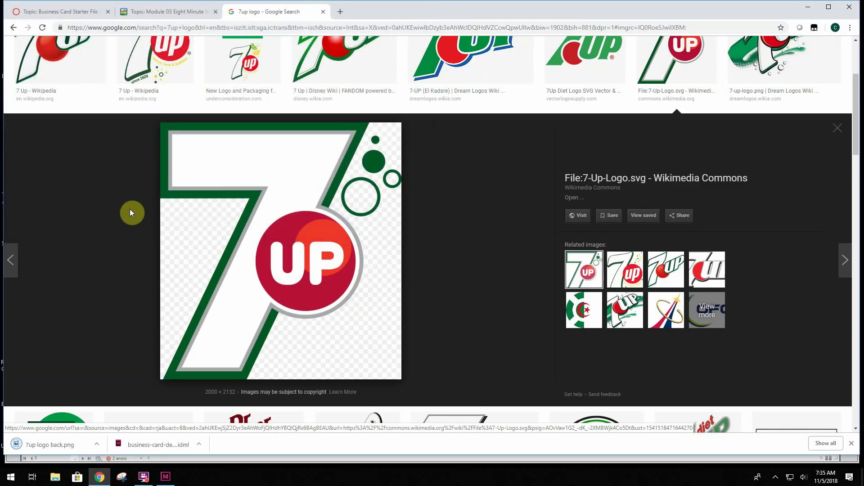
Save the green-and-yellow 7UP logo as '7up logo front', then return to InDesign
{"action": "scroll", "coordinate": [120, 233], "scroll_direction": "down", "scroll_amount": 2}
{"action": "scroll", "coordinate": [121, 233], "scroll_direction": "down", "scroll_amount": 3}
{"action": "left_click", "coordinate": [52, 193]}
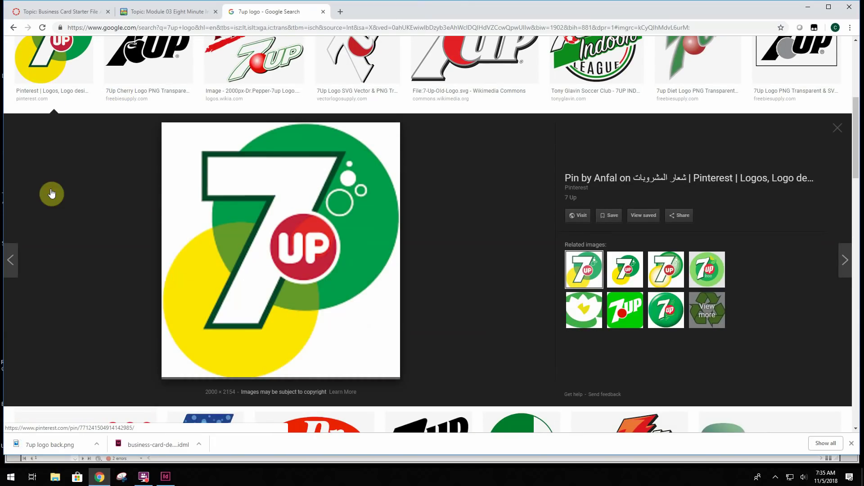
{"action": "right_click", "coordinate": [317, 263]}
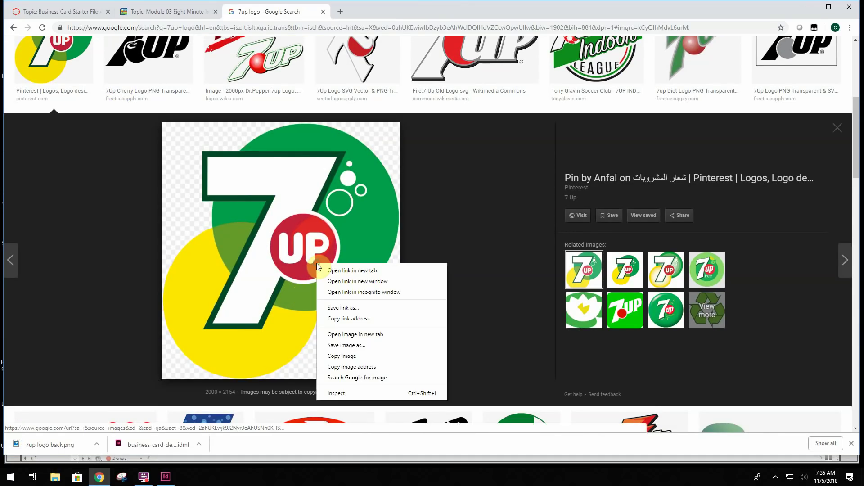
{"action": "left_click", "coordinate": [358, 345]}
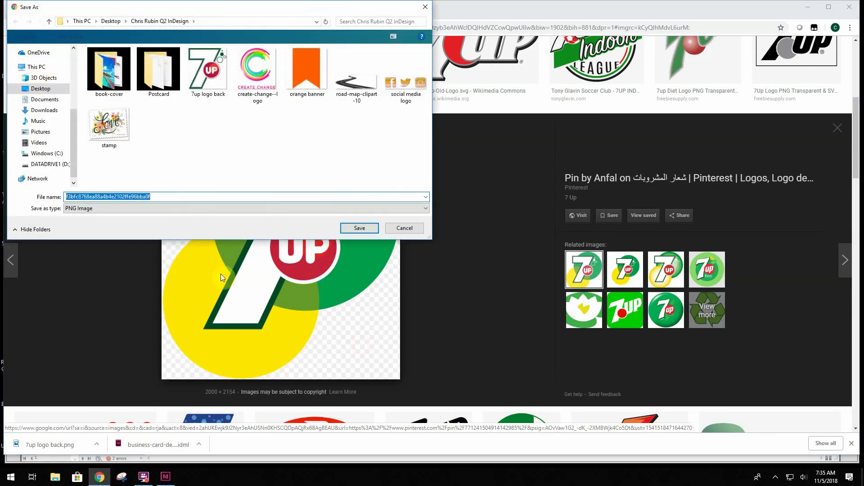
{"action": "left_click", "coordinate": [202, 74]}
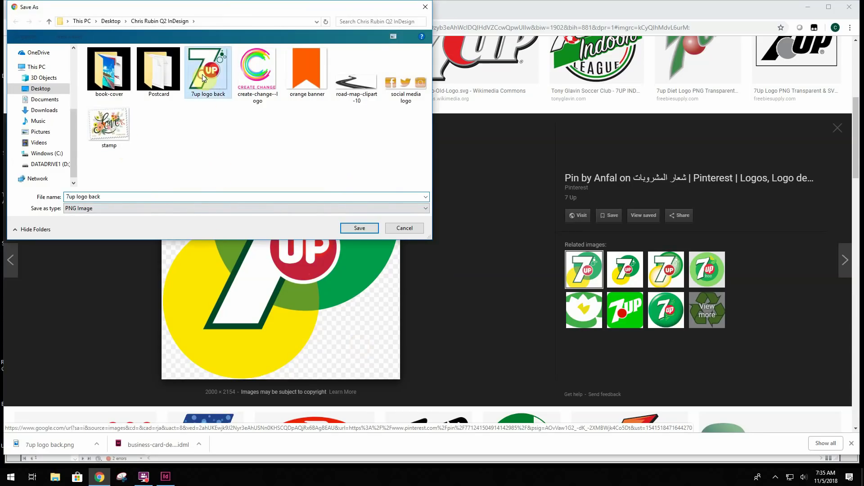
{"action": "left_click", "coordinate": [127, 193]}
{"action": "left_click_drag", "start_coordinate": [111, 194], "coordinate": [88, 192]}
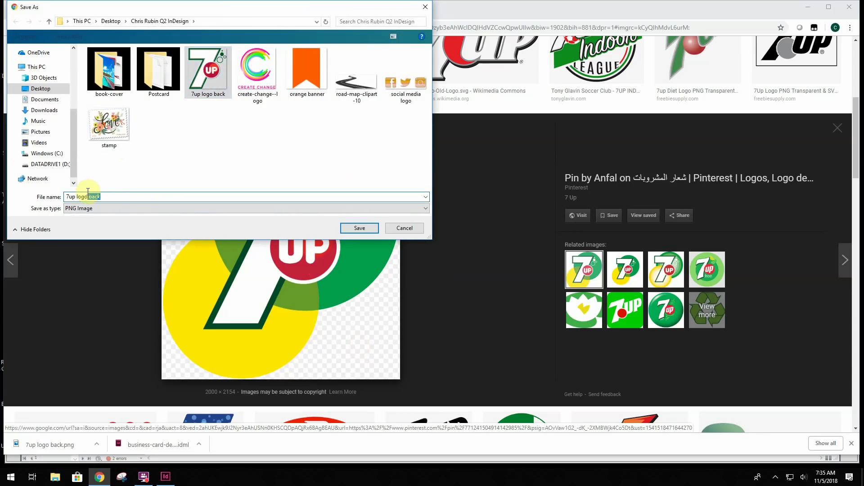
{"action": "type", "text": "front"}
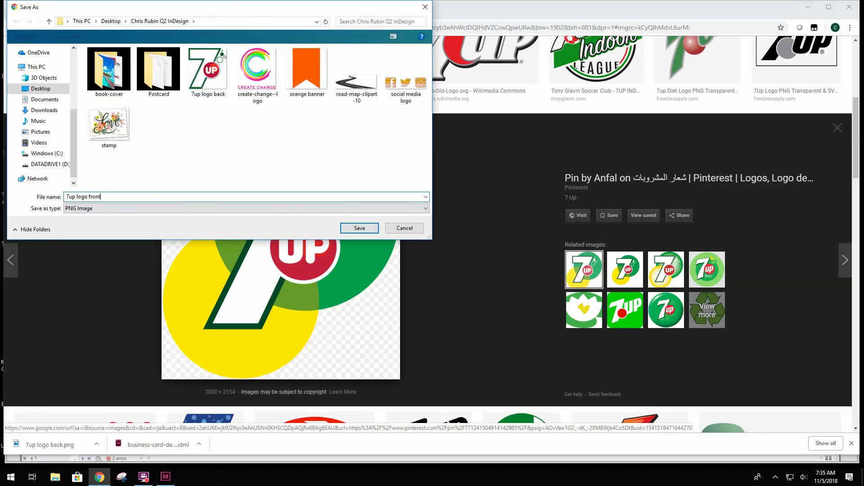
{"action": "key", "text": "Return"}
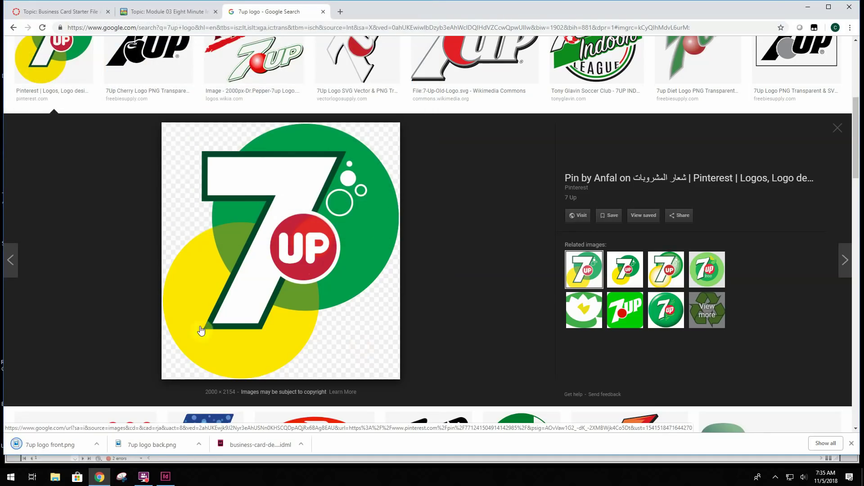
{"action": "left_click", "coordinate": [166, 476]}
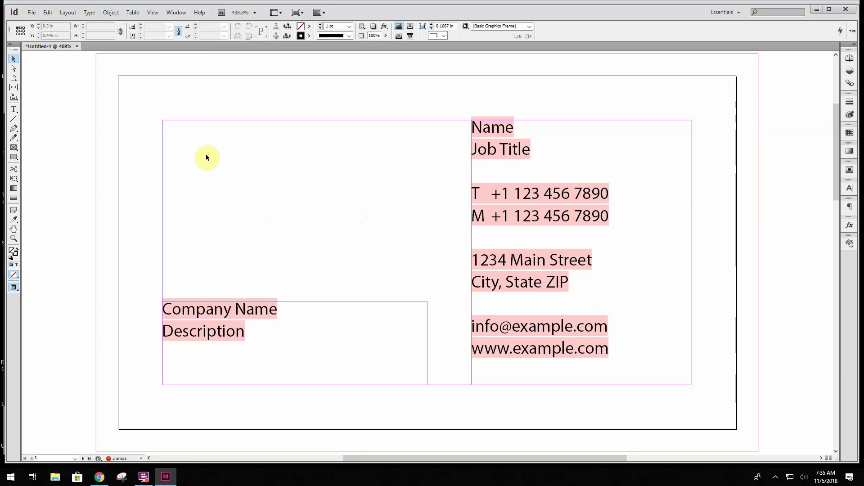
Load '7up logo front' from the InDesign class folder with File > Place
{"action": "left_click", "coordinate": [30, 13]}
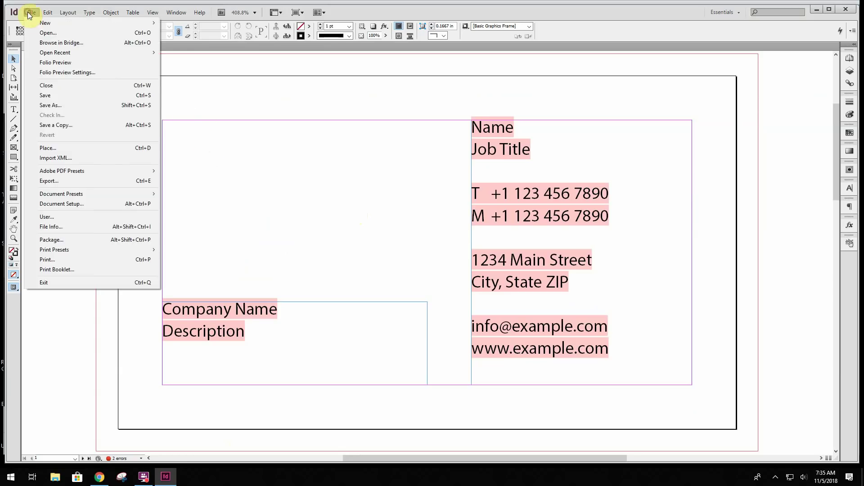
{"action": "left_click", "coordinate": [44, 148]}
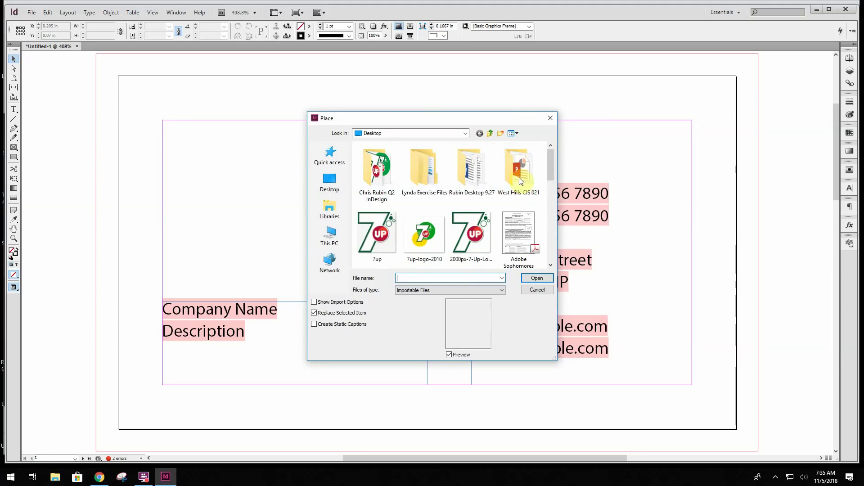
{"action": "scroll", "coordinate": [521, 181], "scroll_direction": "down", "scroll_amount": 6}
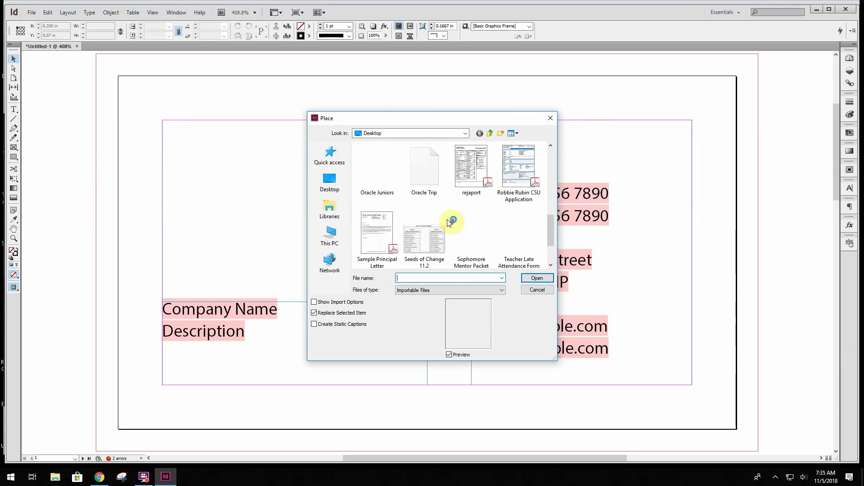
{"action": "scroll", "coordinate": [448, 222], "scroll_direction": "up", "scroll_amount": 8}
{"action": "double_click", "coordinate": [384, 166]}
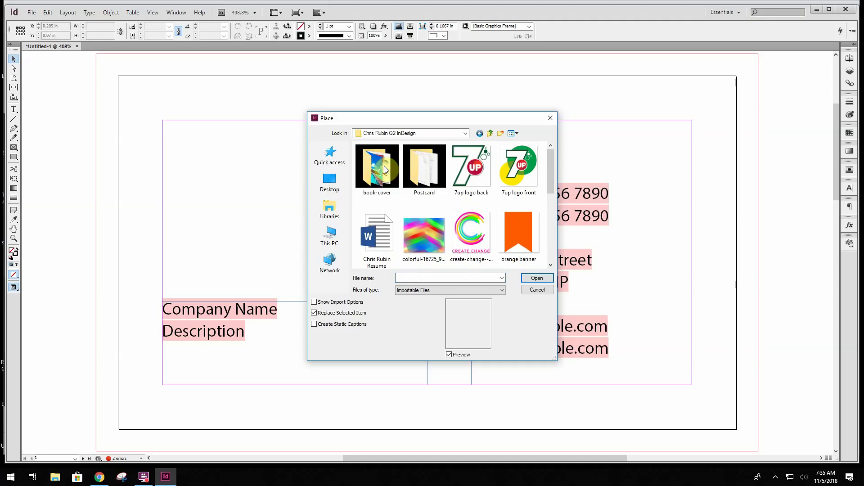
{"action": "left_click", "coordinate": [515, 175]}
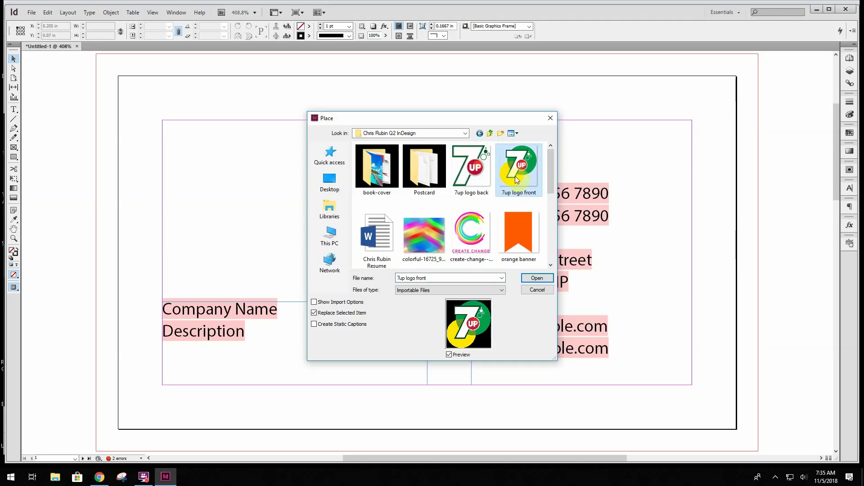
{"action": "left_click", "coordinate": [536, 278]}
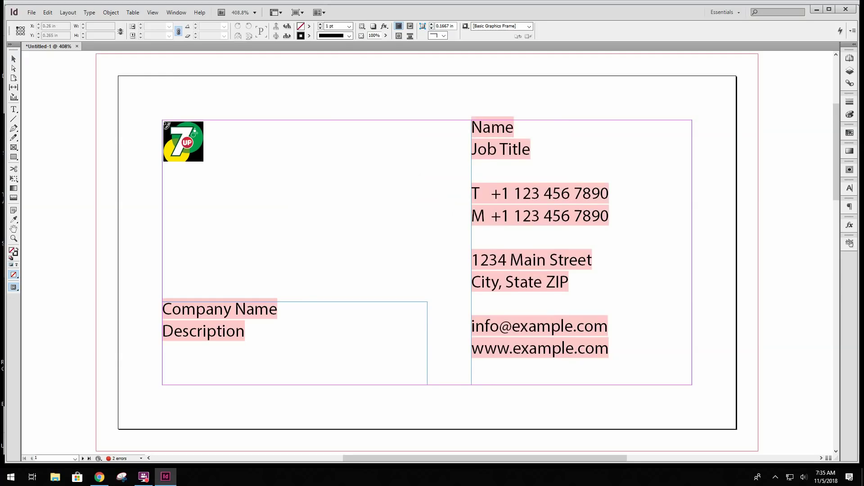
Draw a 0.73 in square frame at the top-left margin corner holding the logo
{"action": "left_click_drag", "start_coordinate": [164, 121], "coordinate": [291, 248]}
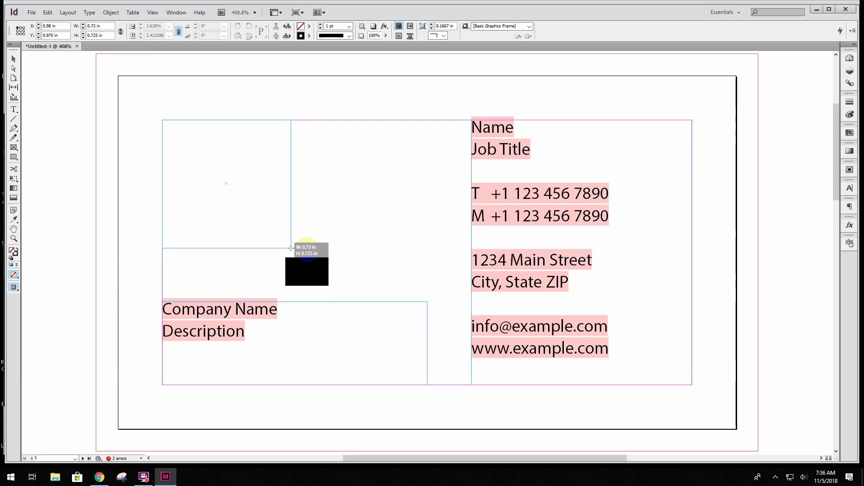
{"action": "left_click_drag", "start_coordinate": [291, 248], "coordinate": [291, 249]}
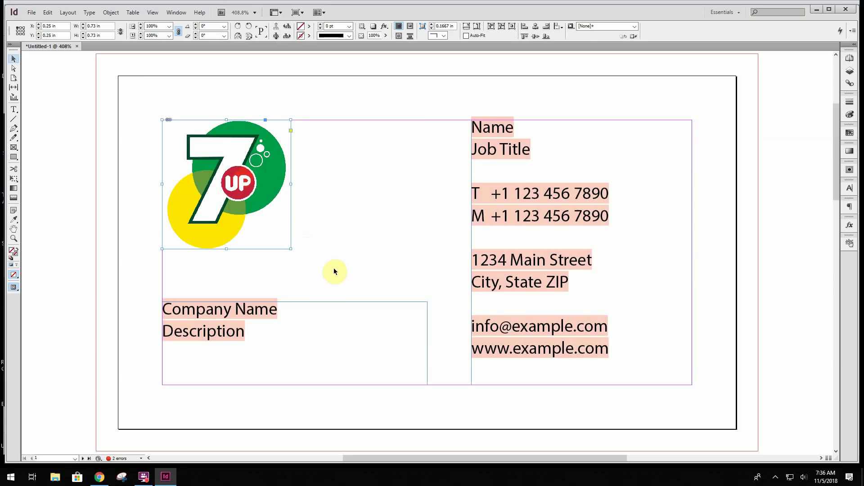
Change the company name to 'PepsiCo' and the description to 'Beverage Distributor'
{"action": "left_click", "coordinate": [273, 311]}
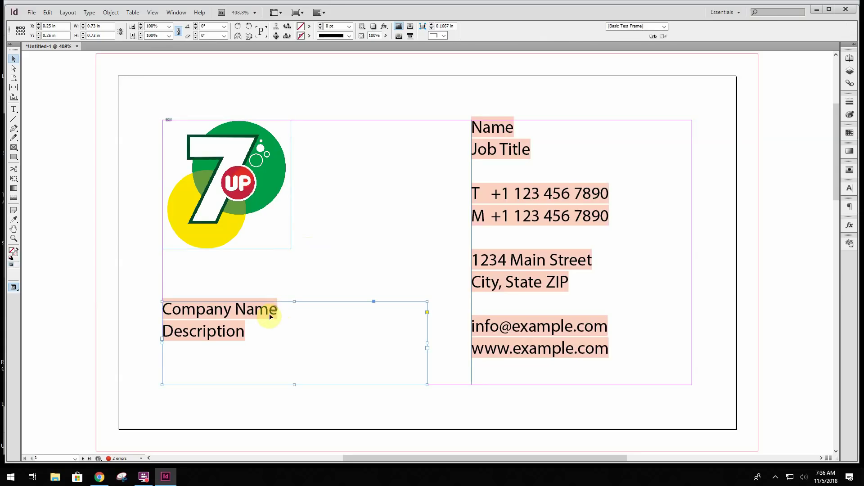
{"action": "double_click", "coordinate": [272, 311]}
{"action": "left_click_drag", "start_coordinate": [277, 310], "coordinate": [167, 302]}
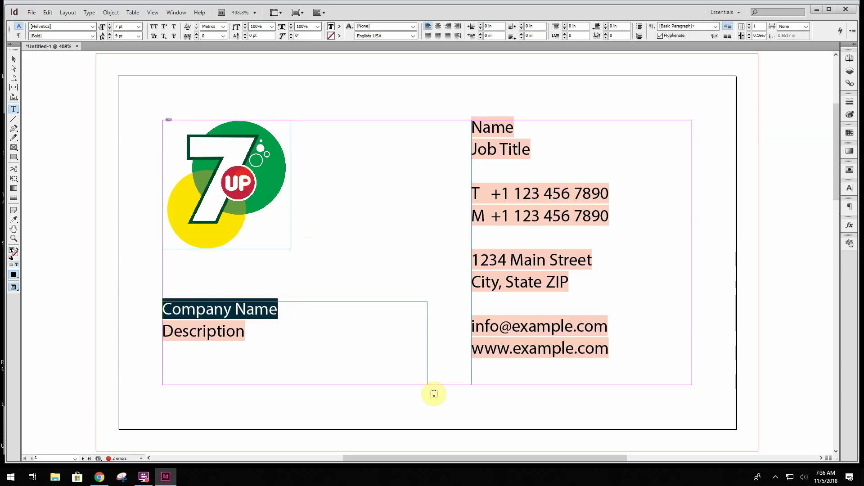
{"action": "type", "text": "Pe"}
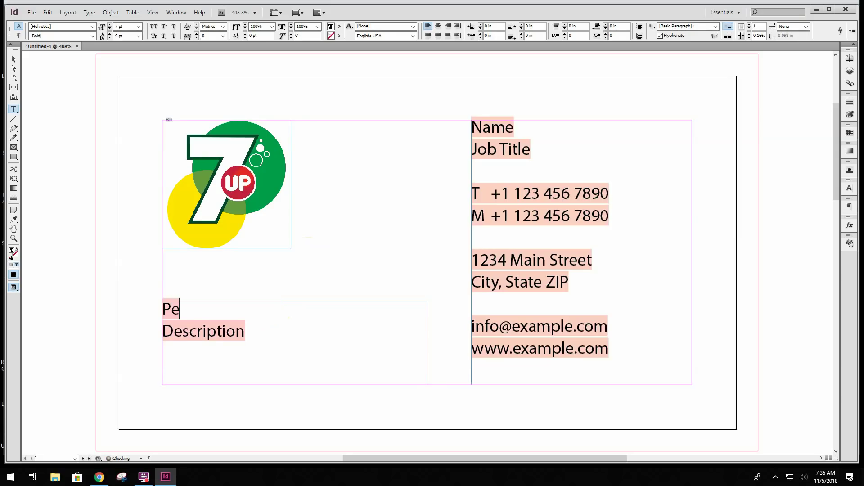
{"action": "type", "text": "psi"}
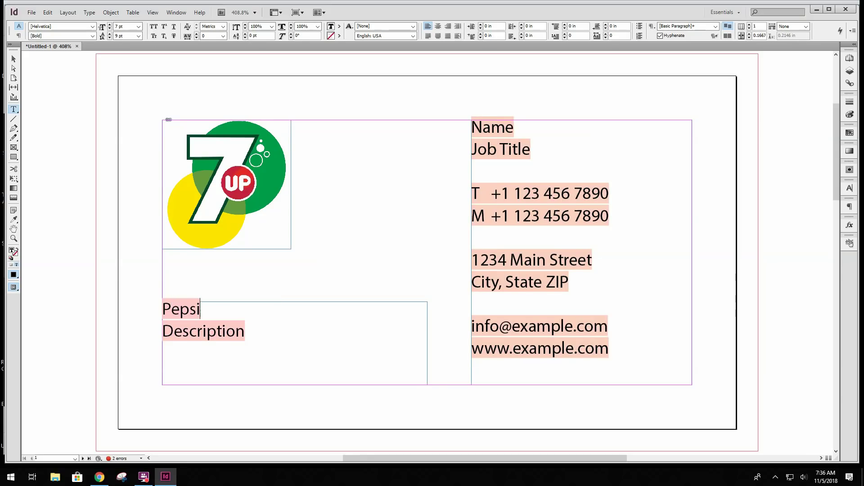
{"action": "type", "text": "CO"}
{"action": "key", "text": "BackSpace"}
{"action": "type", "text": "o"}
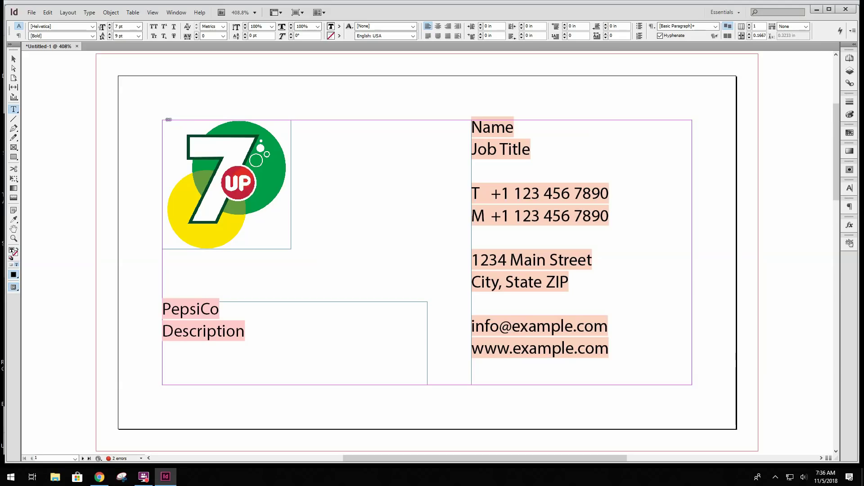
{"action": "left_click_drag", "start_coordinate": [246, 332], "coordinate": [166, 333]}
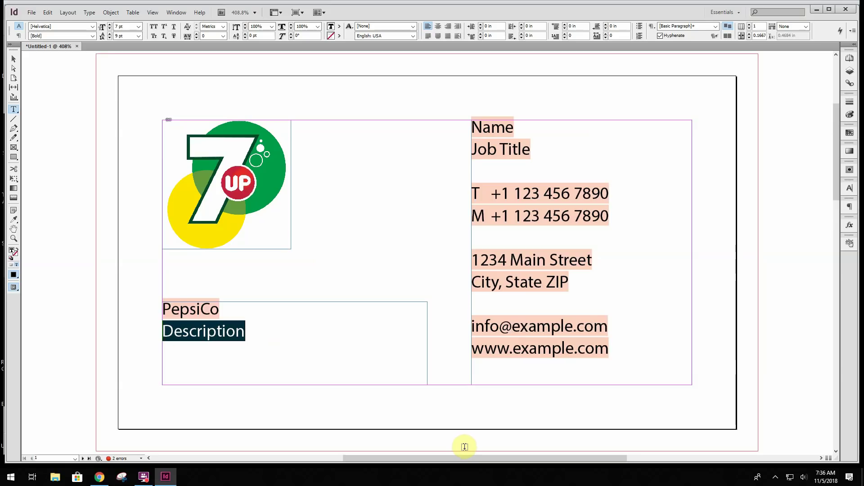
{"action": "type", "text": "Beverag"}
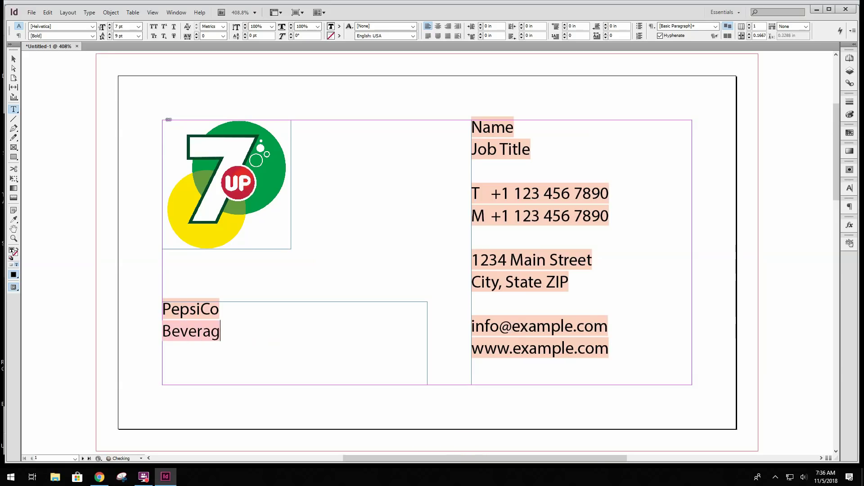
{"action": "type", "text": "e Distrib"}
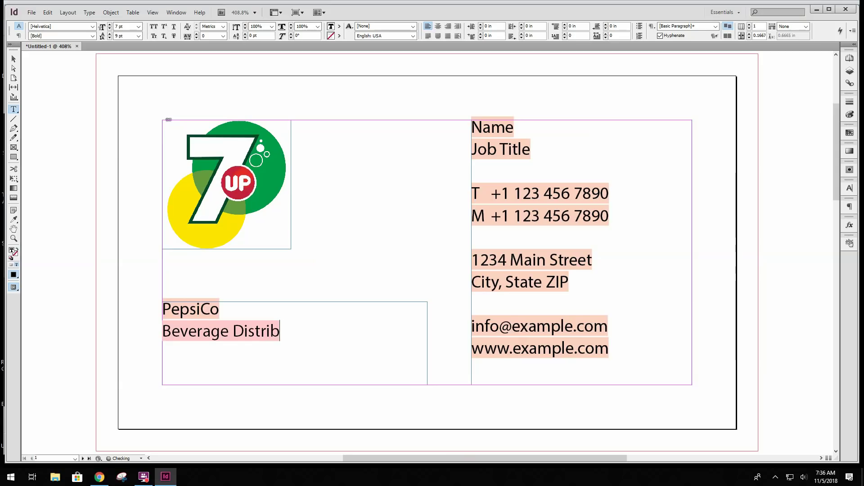
{"action": "type", "text": "utor"}
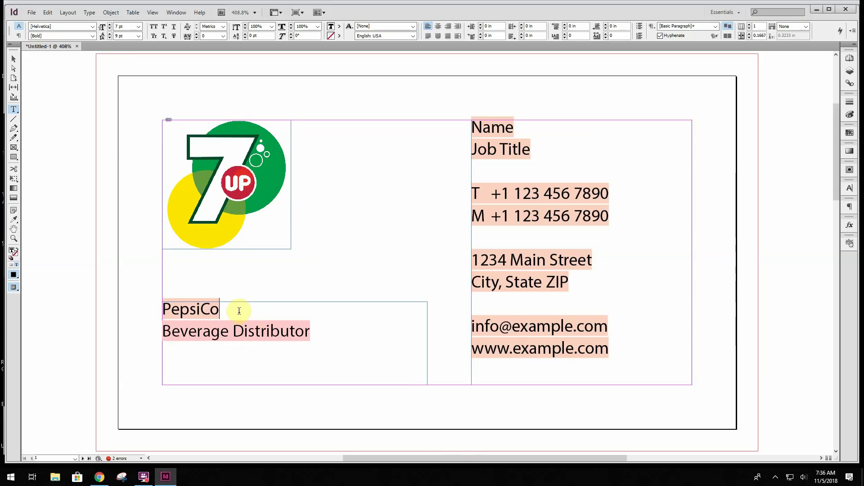
Enter the cardholder's full name and set the job title to 'Creative Marketing'
{"action": "left_click", "coordinate": [514, 128]}
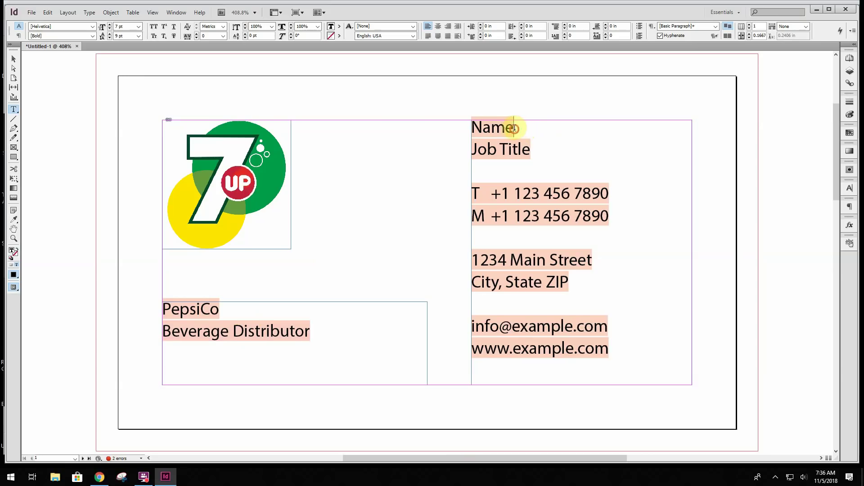
{"action": "left_click_drag", "start_coordinate": [515, 128], "coordinate": [469, 128]}
{"action": "type", "text": "Christ"}
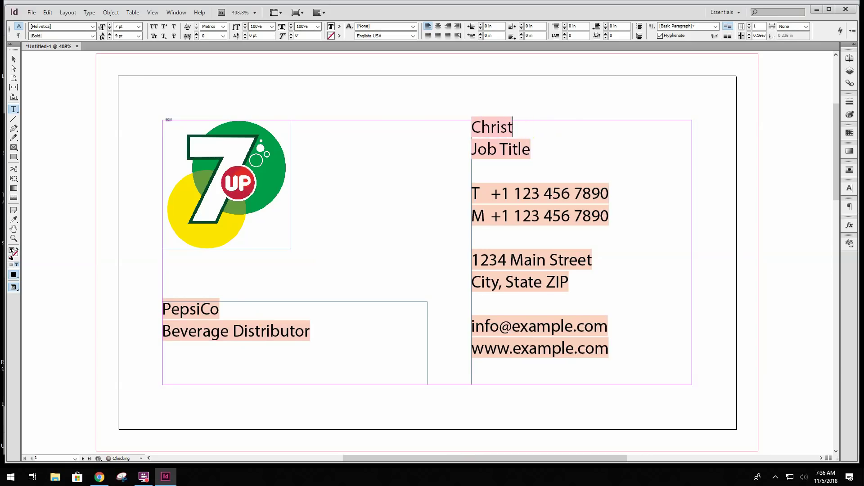
{"action": "type", "text": "opher Rubin"}
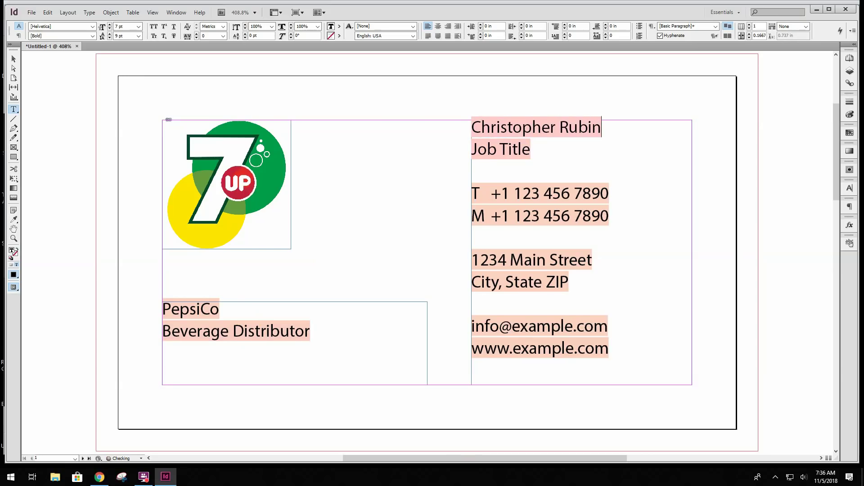
{"action": "left_click_drag", "start_coordinate": [530, 149], "coordinate": [472, 151]}
{"action": "type", "text": "Crea"}
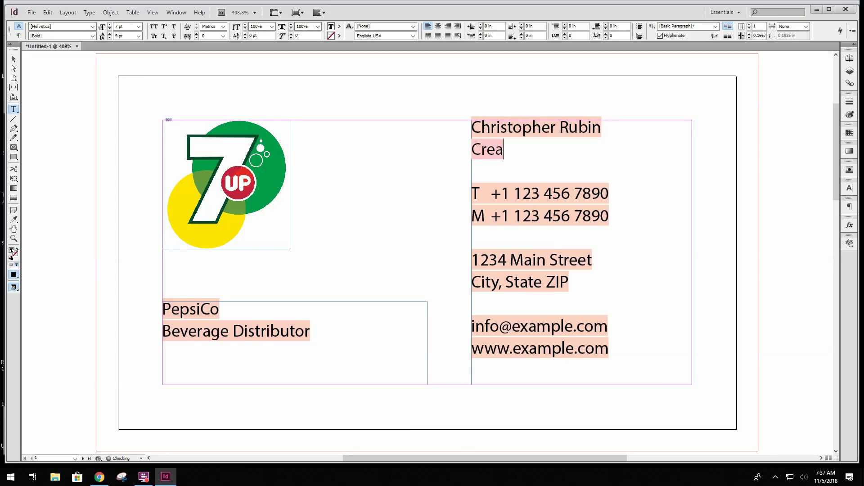
{"action": "type", "text": "tive Marketing"}
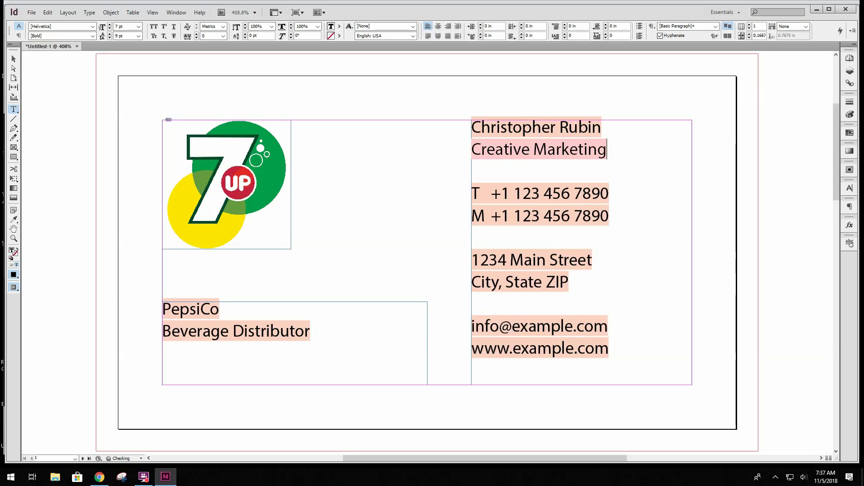
Replace the T and M phone numbers with the contact's numbers
{"action": "left_click", "coordinate": [510, 198]}
{"action": "left_click_drag", "start_coordinate": [516, 195], "coordinate": [604, 193]}
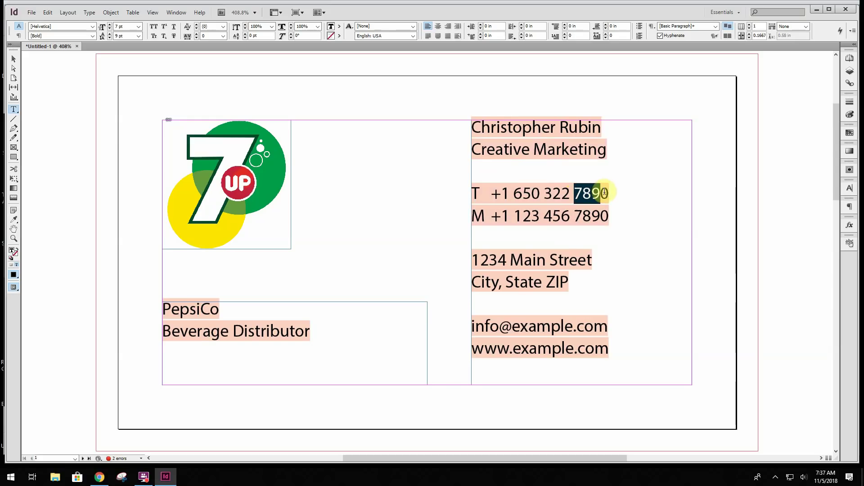
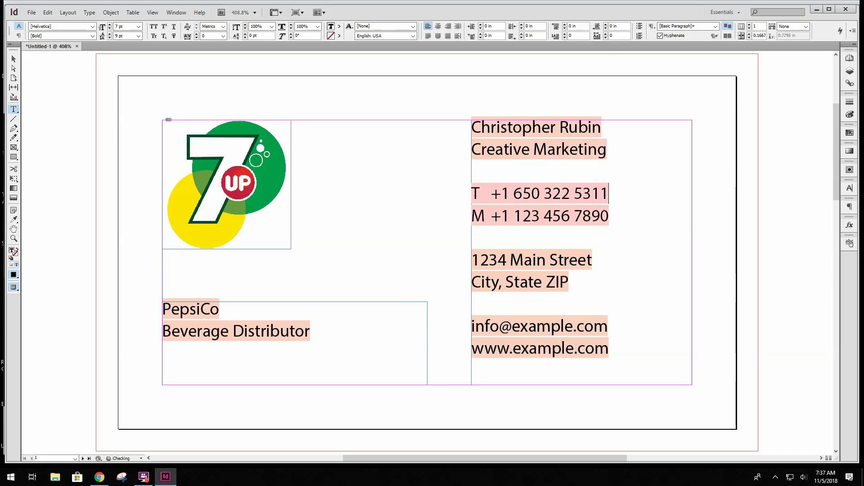
{"action": "left_click_drag", "start_coordinate": [514, 217], "coordinate": [568, 224]}
{"action": "type", "text": "650"}
{"action": "key", "text": "BackSpace"}
{"action": "key", "text": "BackSpace"}
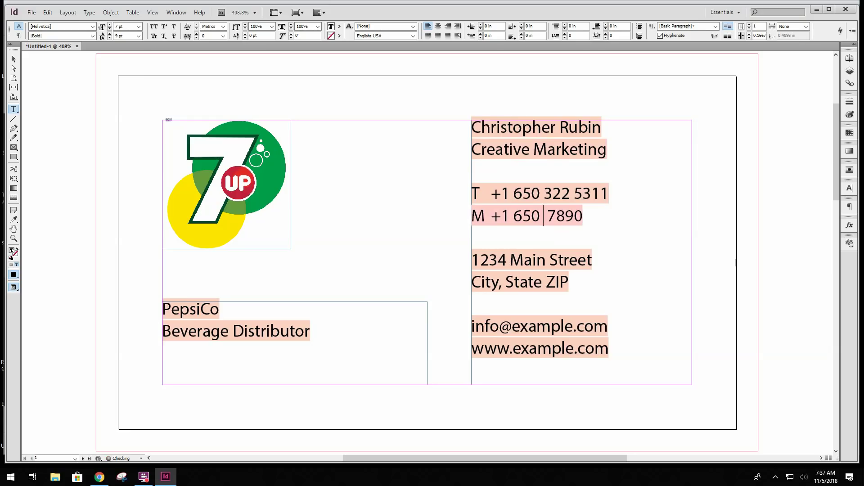
{"action": "type", "text": "288"}
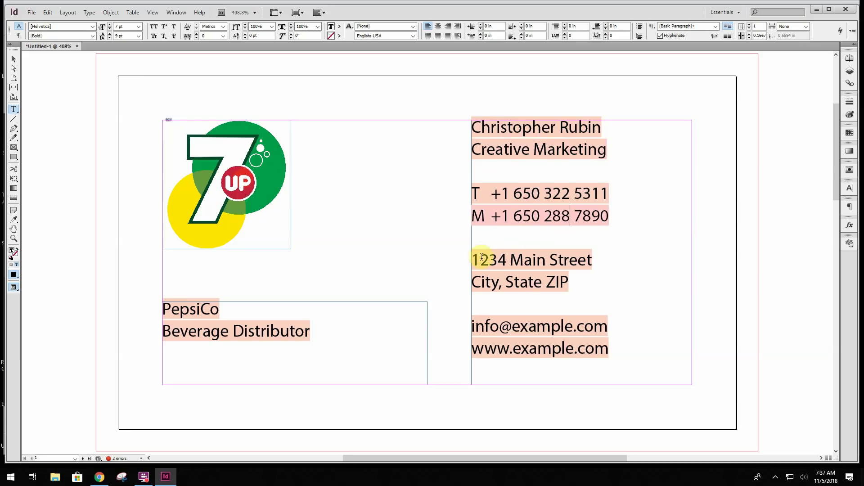
Fill in the contact's street address and city, state and ZIP line
{"action": "left_click_drag", "start_coordinate": [478, 260], "coordinate": [592, 269]}
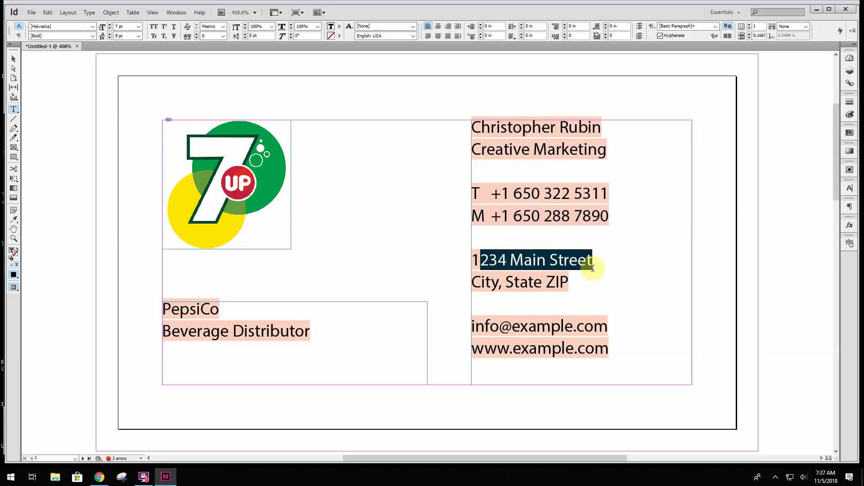
{"action": "key", "text": "BackSpace"}
{"action": "key", "text": "BackSpace"}
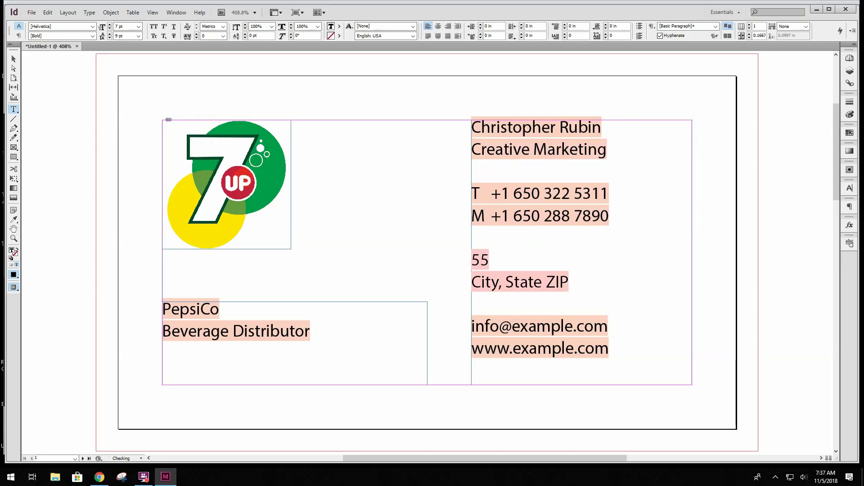
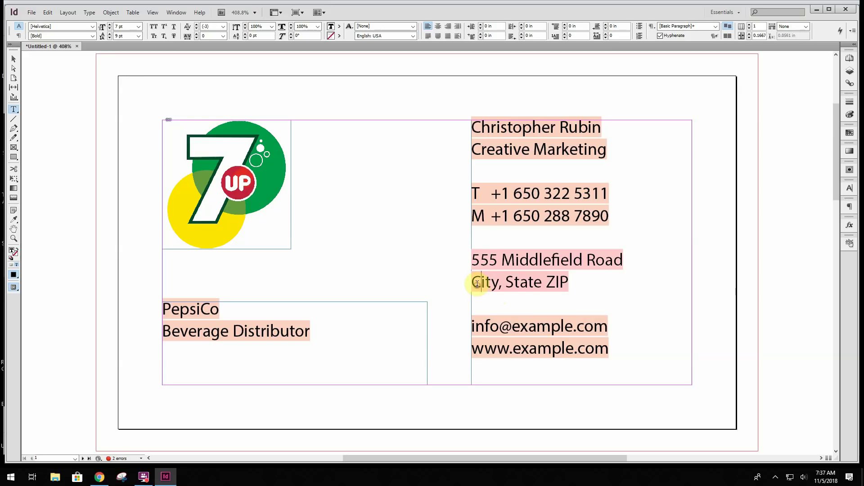
{"action": "left_click_drag", "start_coordinate": [475, 283], "coordinate": [572, 281]}
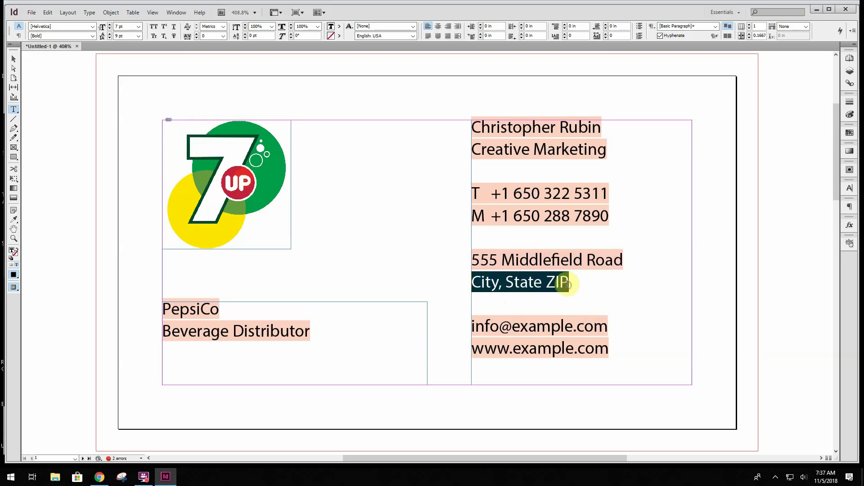
{"action": "type", "text": "Atherton, CA "}
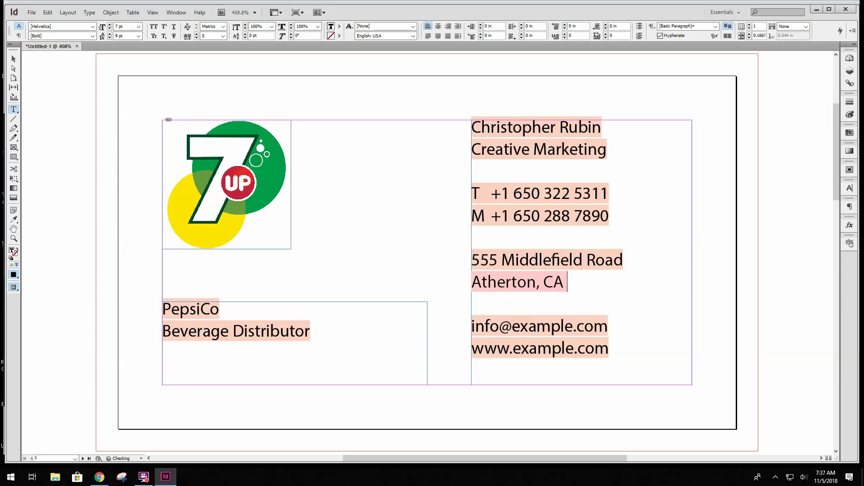
{"action": "type", "text": "94025"}
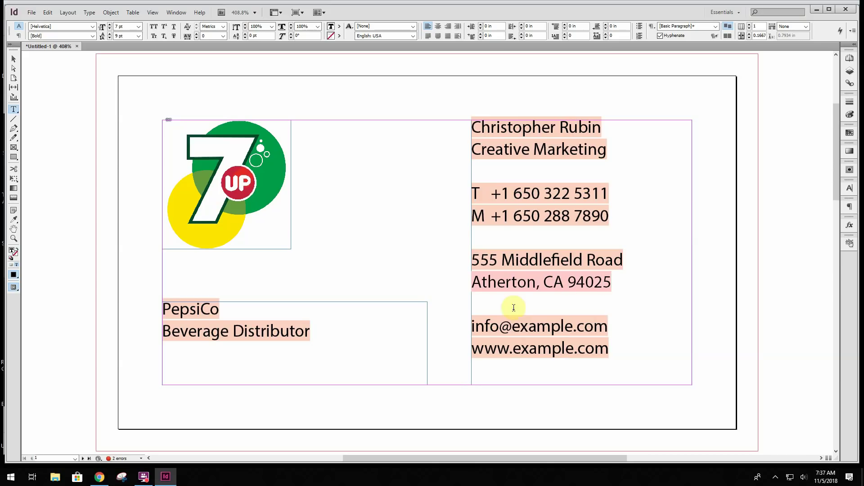
{"action": "key", "text": "BackSpace"}
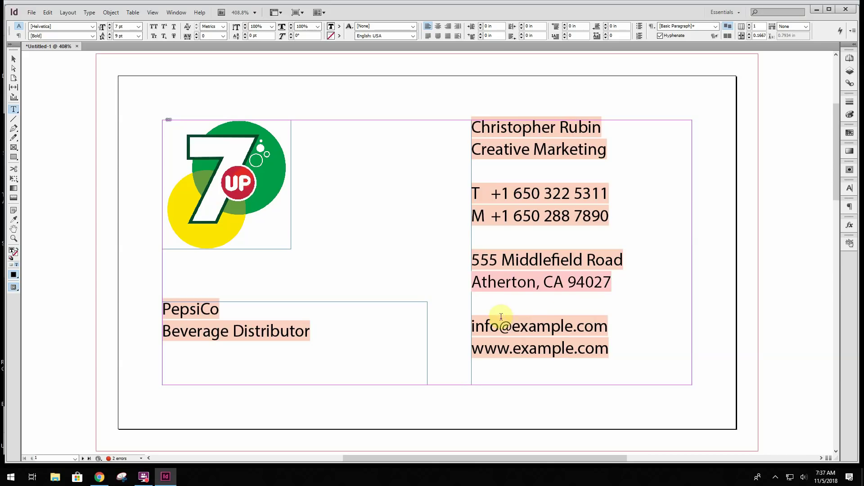
Replace the placeholder e-mail with the contact's 7up e-mail address and select the website domain
{"action": "left_click_drag", "start_coordinate": [499, 330], "coordinate": [473, 326]}
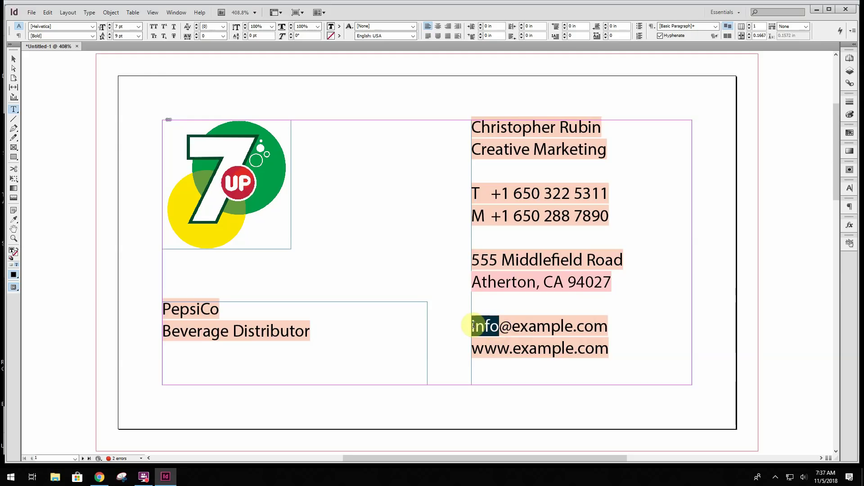
{"action": "type", "text": "Chris"}
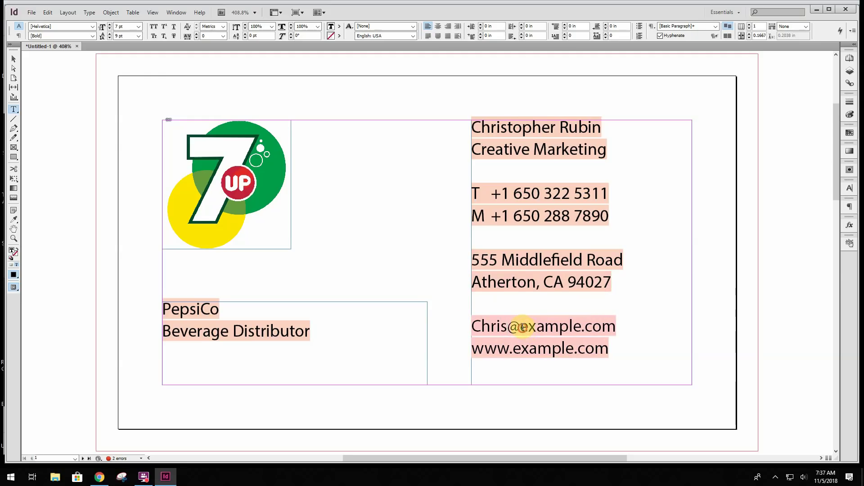
{"action": "left_click_drag", "start_coordinate": [519, 327], "coordinate": [580, 328]}
{"action": "type", "text": "7"}
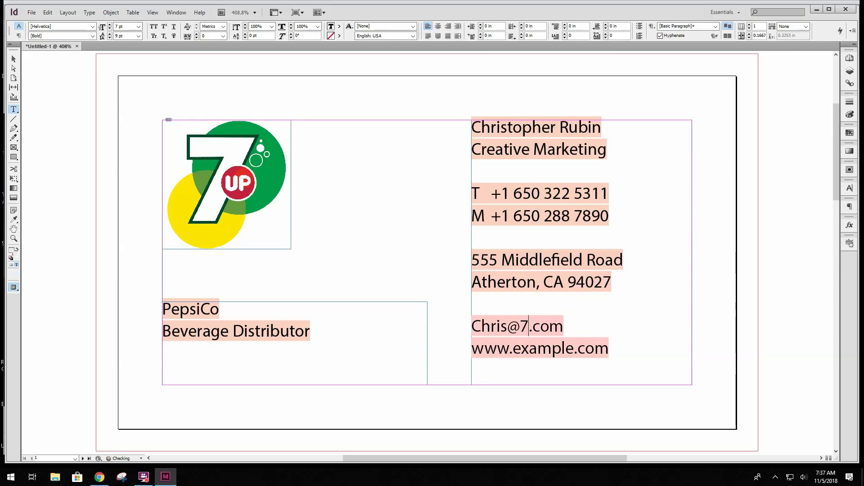
{"action": "type", "text": "upcorp"}
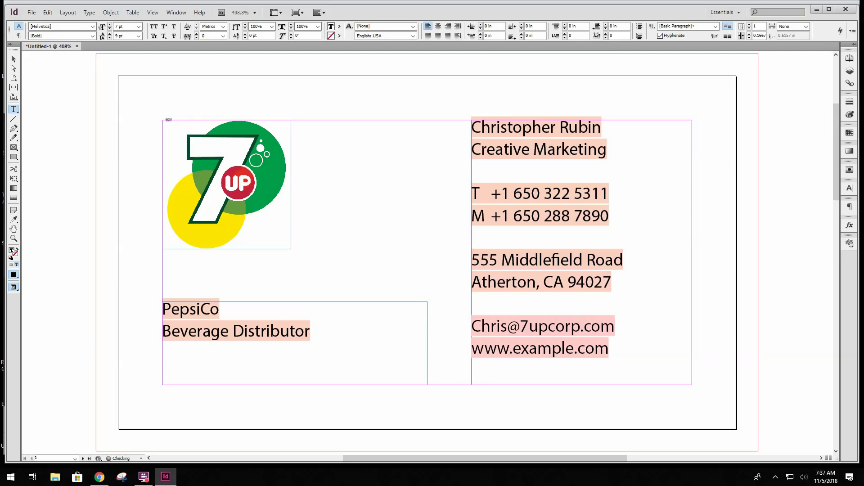
{"action": "key", "text": "BackSpace"}
{"action": "key", "text": "BackSpace"}
{"action": "key", "text": "BackSpace"}
{"action": "key", "text": "BackSpace"}
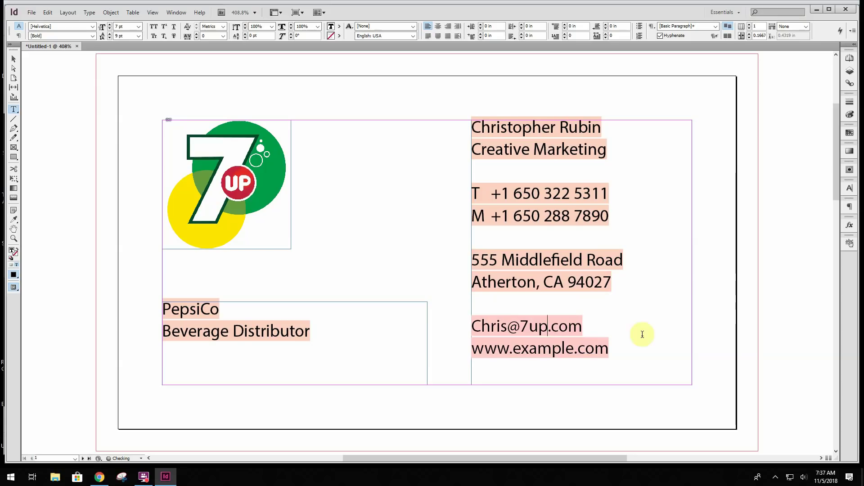
{"action": "left_click_drag", "start_coordinate": [513, 349], "coordinate": [572, 350]}
{"action": "type", "text": "7up"}
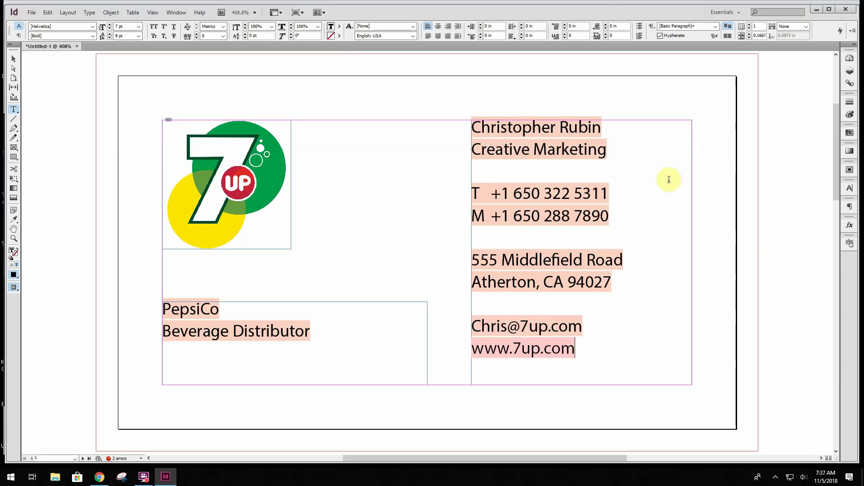
{"action": "left_click", "coordinate": [13, 59]}
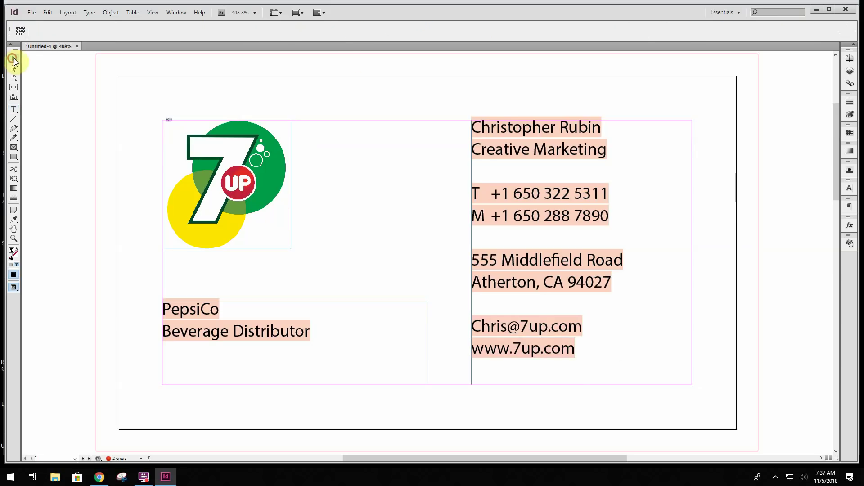
{"action": "left_click", "coordinate": [242, 211]}
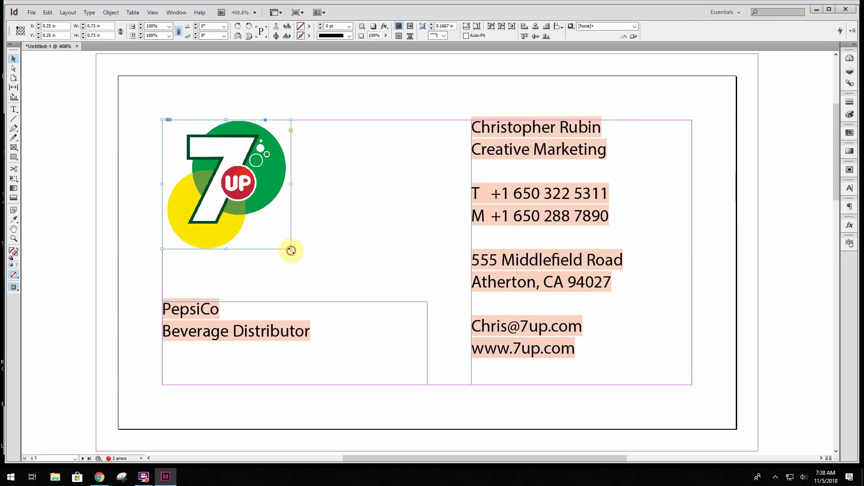
{"action": "left_click_drag", "start_coordinate": [291, 251], "coordinate": [303, 265]}
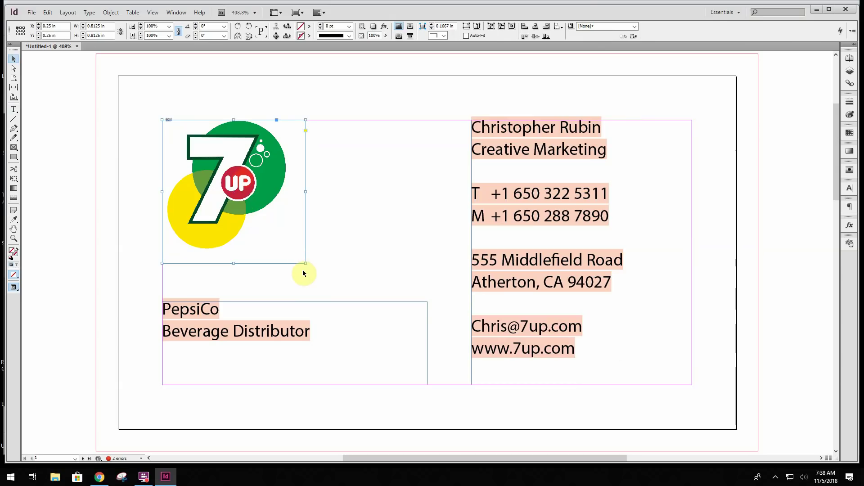
{"action": "key", "text": "ctrl+z"}
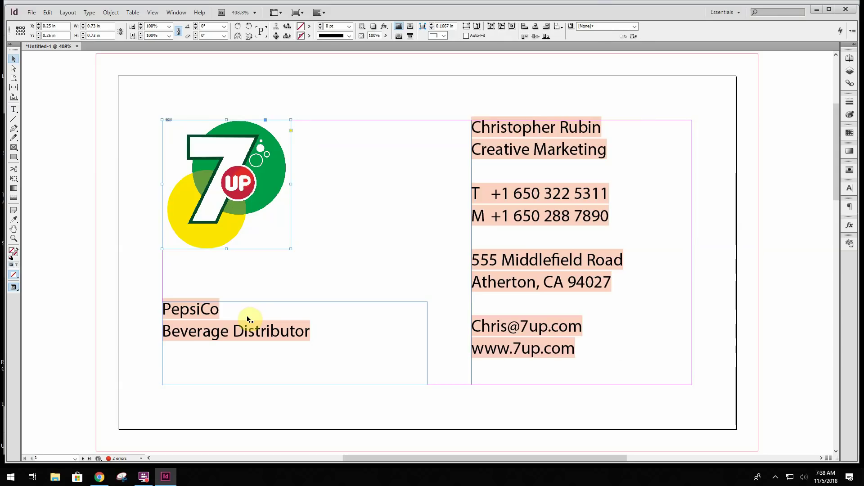
{"action": "left_click", "coordinate": [152, 13]}
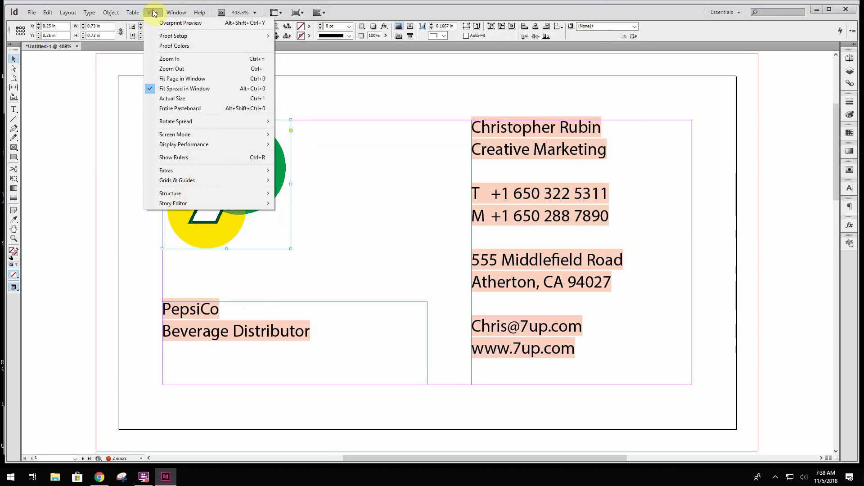
Check the card in Preview screen mode, return to Normal mode, and switch to Chrome
{"action": "mouse_move", "coordinate": [176, 135]}
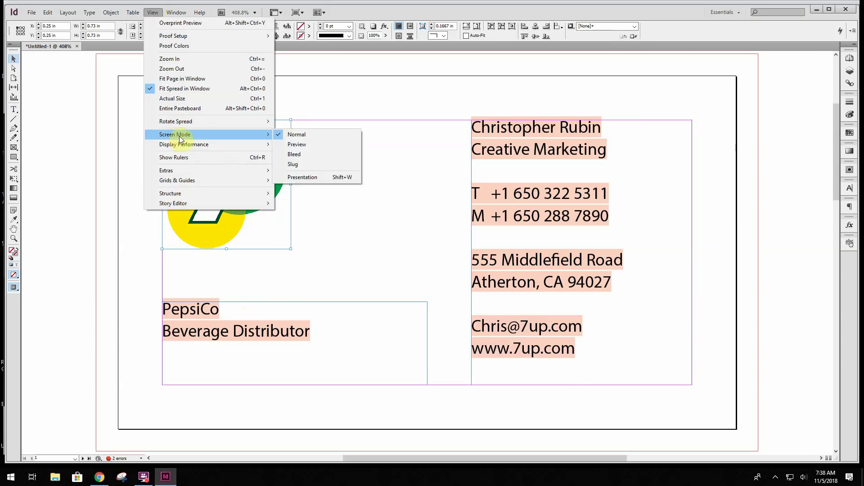
{"action": "left_click", "coordinate": [296, 144]}
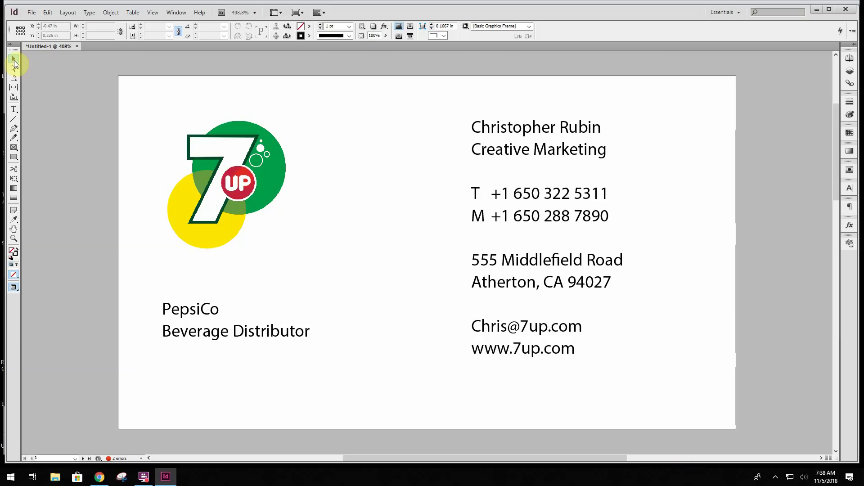
{"action": "left_click", "coordinate": [153, 13]}
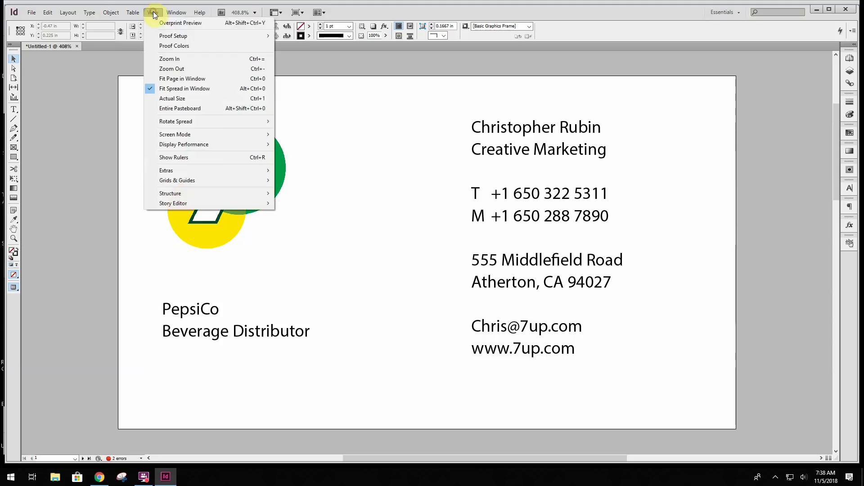
{"action": "mouse_move", "coordinate": [263, 133]}
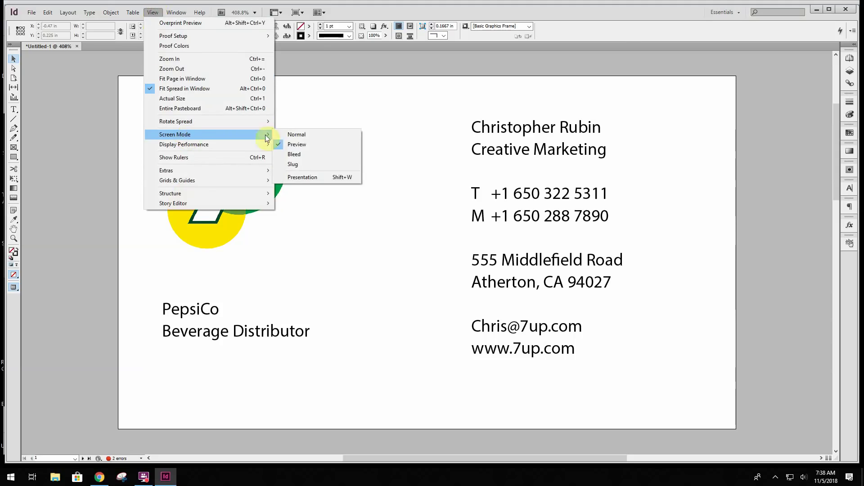
{"action": "left_click", "coordinate": [290, 134]}
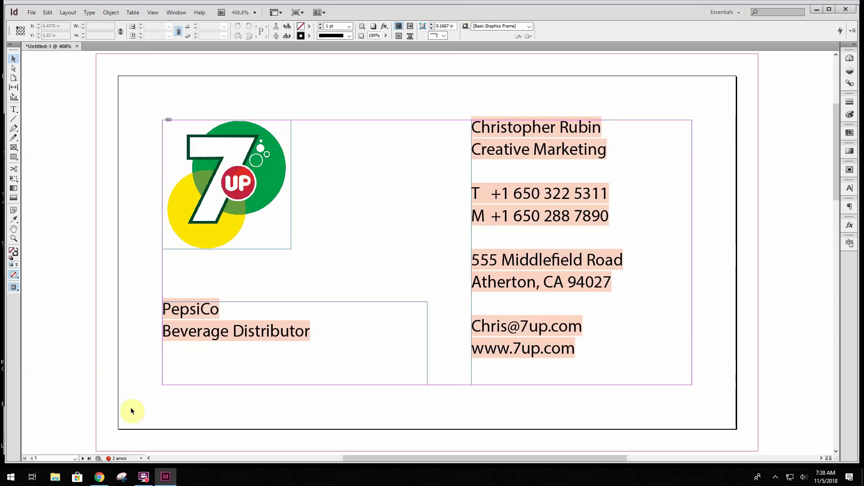
{"action": "left_click", "coordinate": [99, 478]}
Read the Module 03 discussion's logo-placement steps, then return to the InDesign card
{"action": "left_click", "coordinate": [167, 11]}
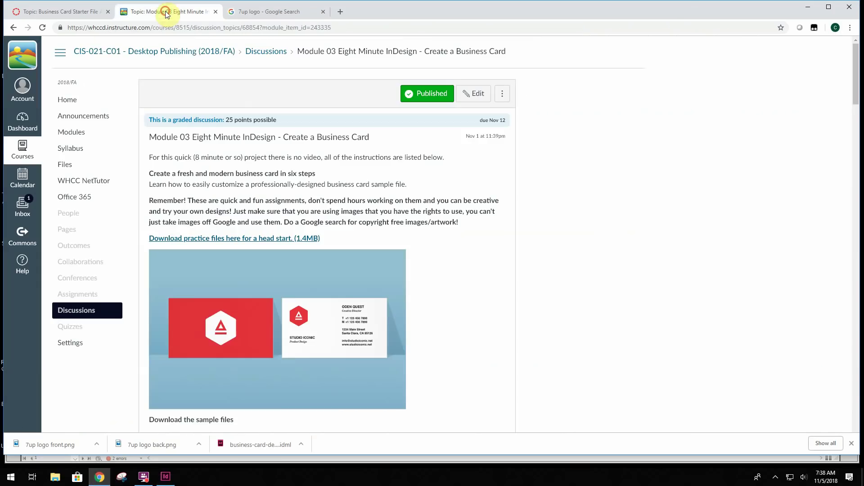
{"action": "scroll", "coordinate": [360, 241], "scroll_direction": "down", "scroll_amount": 8}
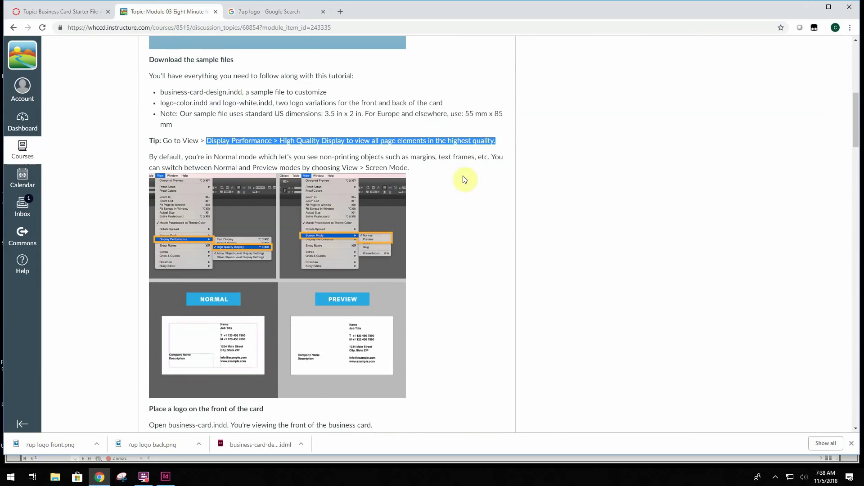
{"action": "scroll", "coordinate": [453, 197], "scroll_direction": "down", "scroll_amount": 7}
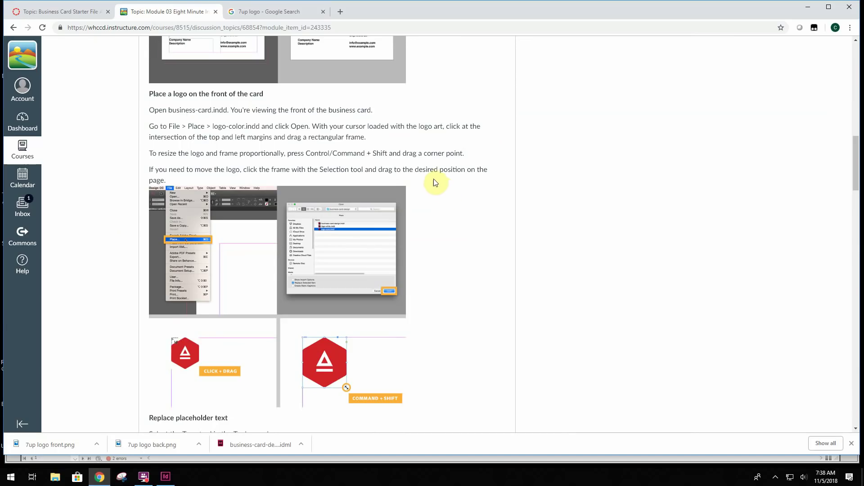
{"action": "scroll", "coordinate": [433, 182], "scroll_direction": "down", "scroll_amount": 3}
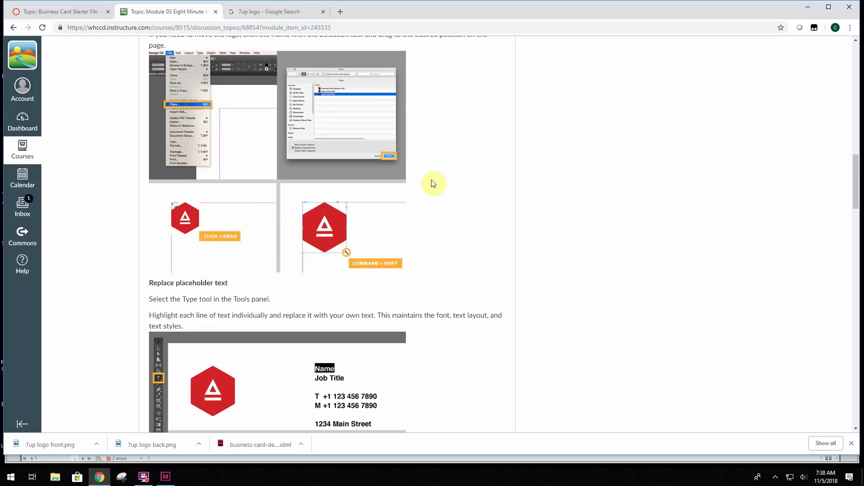
{"action": "scroll", "coordinate": [433, 183], "scroll_direction": "up", "scroll_amount": 1}
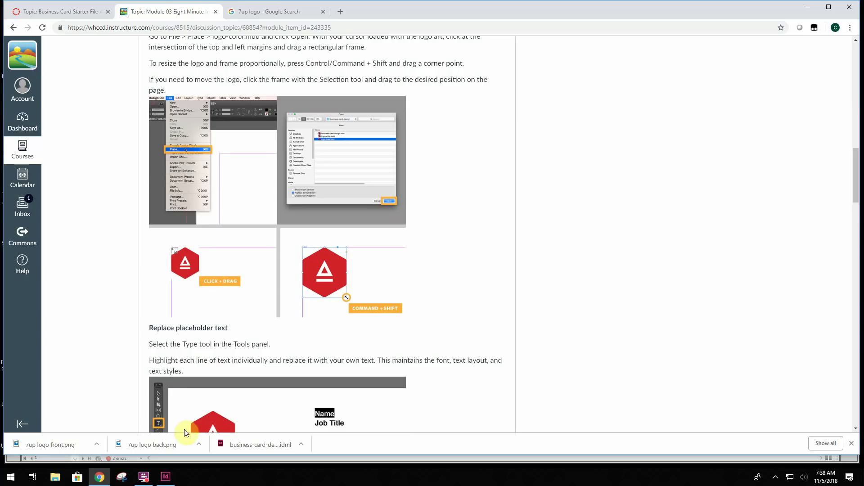
{"action": "left_click", "coordinate": [165, 477]}
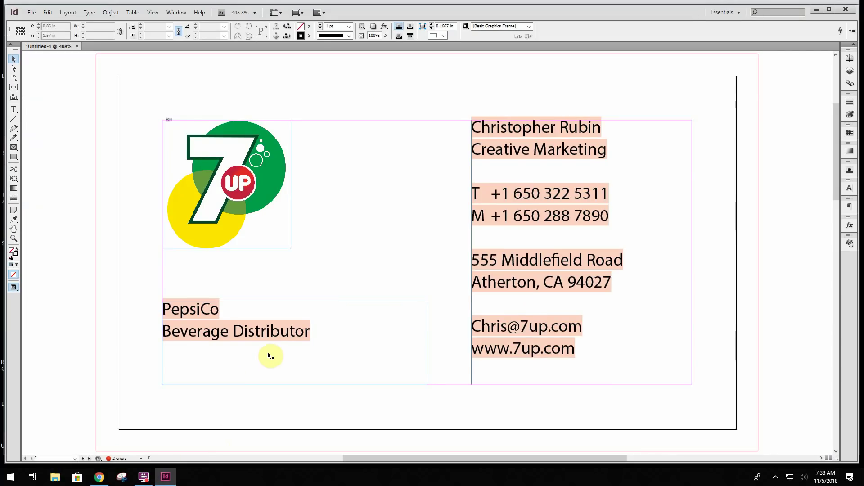
Undo a trial enlargement so the 7UP logo frame stays 0.73 in, then return to Chrome
{"action": "left_click", "coordinate": [289, 245]}
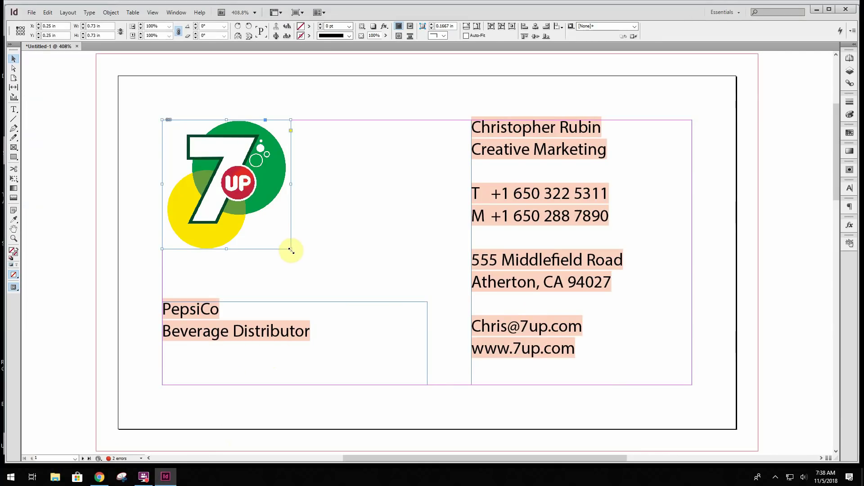
{"action": "left_click_drag", "start_coordinate": [290, 249], "coordinate": [306, 263]}
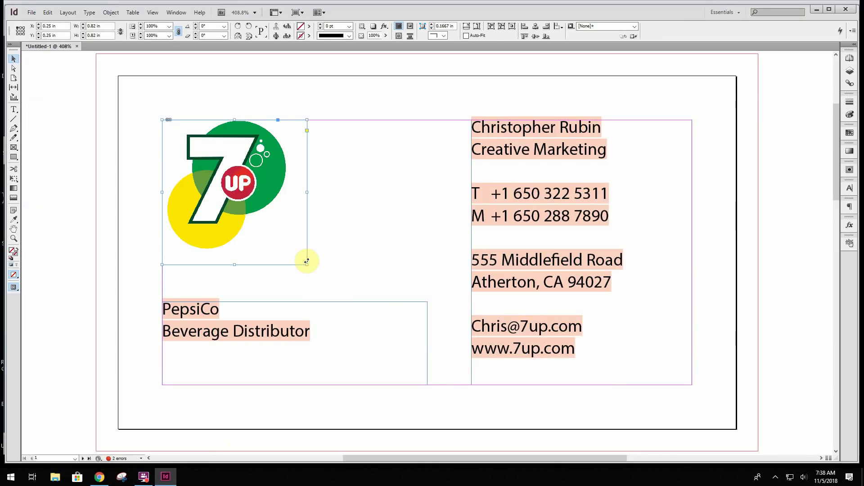
{"action": "key", "text": "super"}
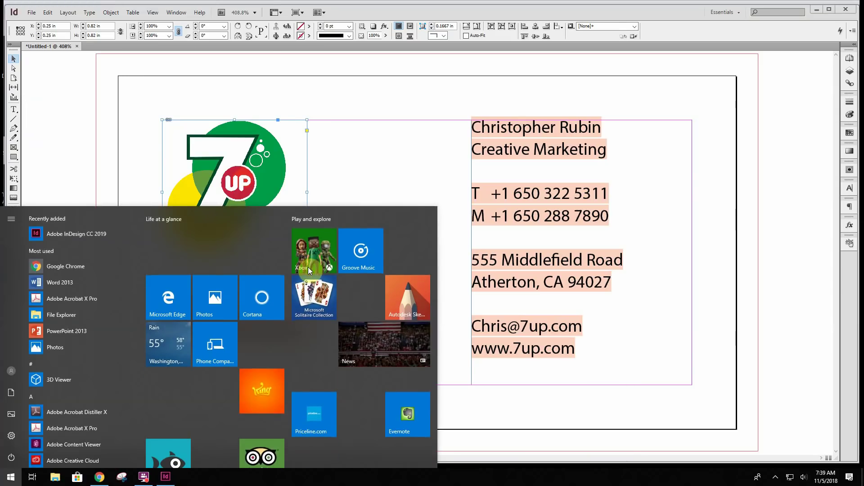
{"action": "left_click", "coordinate": [389, 177]}
{"action": "key", "text": "ctrl+z"}
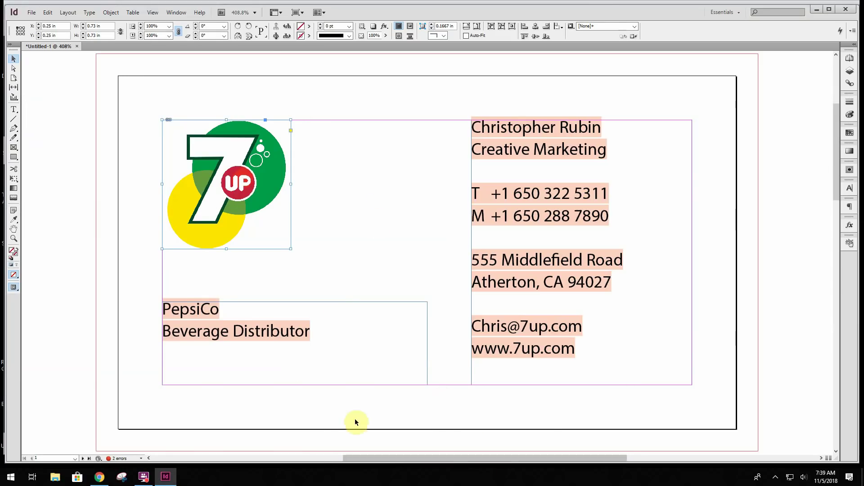
{"action": "left_click", "coordinate": [105, 481]}
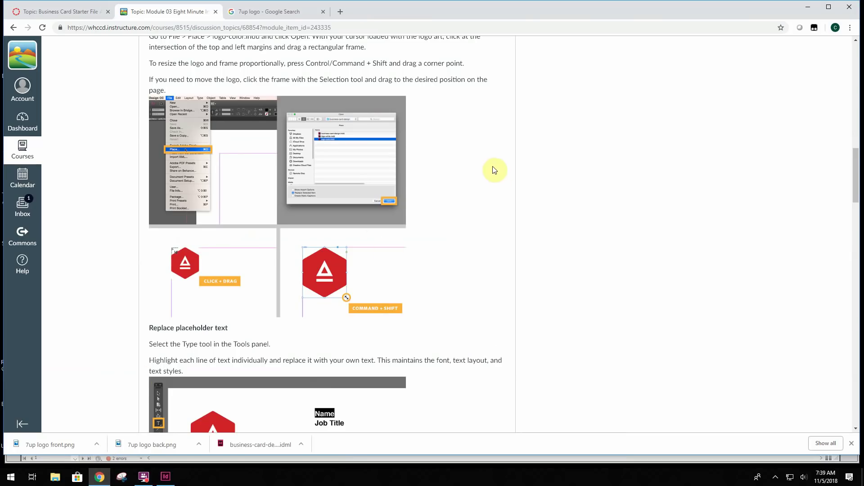
Scroll to and highlight the 'Replace placeholder text' instructions in the tutorial
{"action": "scroll", "coordinate": [478, 193], "scroll_direction": "down", "scroll_amount": 3}
{"action": "scroll", "coordinate": [475, 200], "scroll_direction": "down", "scroll_amount": 2}
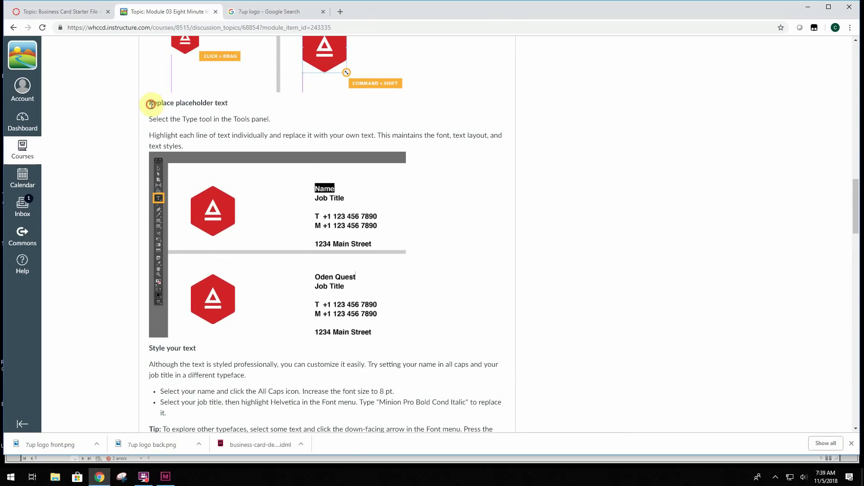
{"action": "left_click_drag", "start_coordinate": [151, 104], "coordinate": [341, 150]}
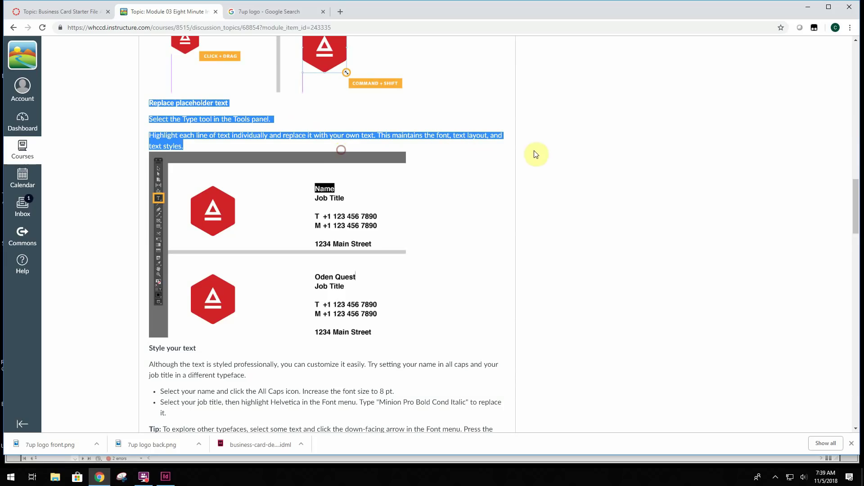
Read the 'Style your text' paragraph and first bullet, then return to InDesign
{"action": "scroll", "coordinate": [542, 165], "scroll_direction": "down", "scroll_amount": 3}
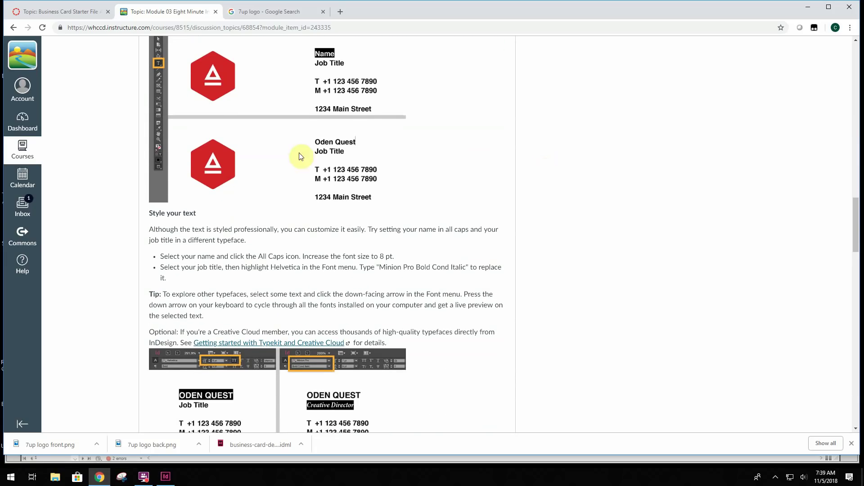
{"action": "scroll", "coordinate": [189, 252], "scroll_direction": "down", "scroll_amount": 1}
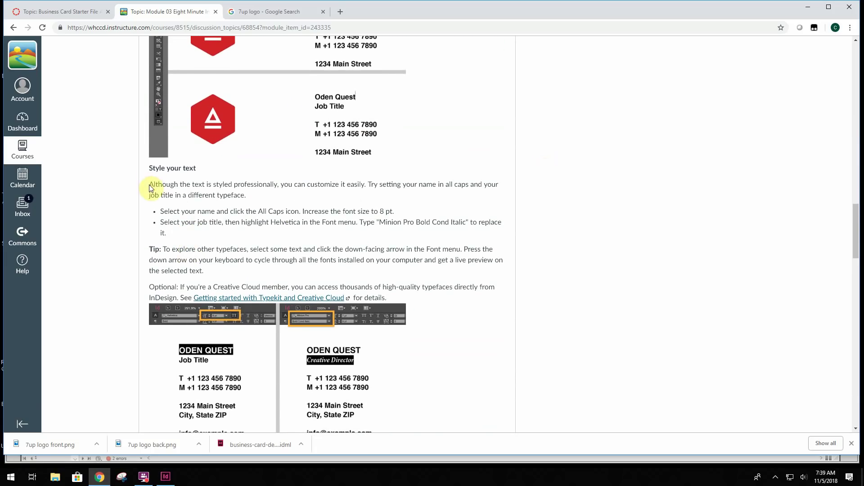
{"action": "left_click_drag", "start_coordinate": [150, 184], "coordinate": [255, 200]}
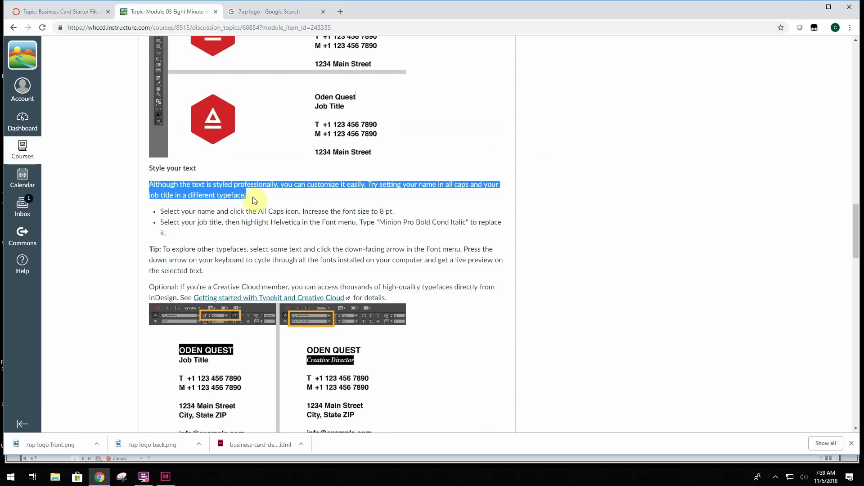
{"action": "left_click", "coordinate": [361, 201]}
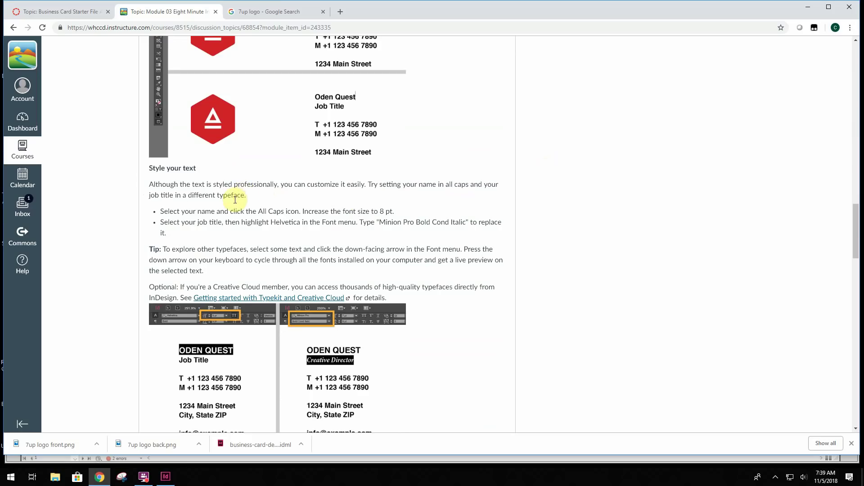
{"action": "left_click_drag", "start_coordinate": [160, 211], "coordinate": [396, 210]}
{"action": "left_click", "coordinate": [398, 212]}
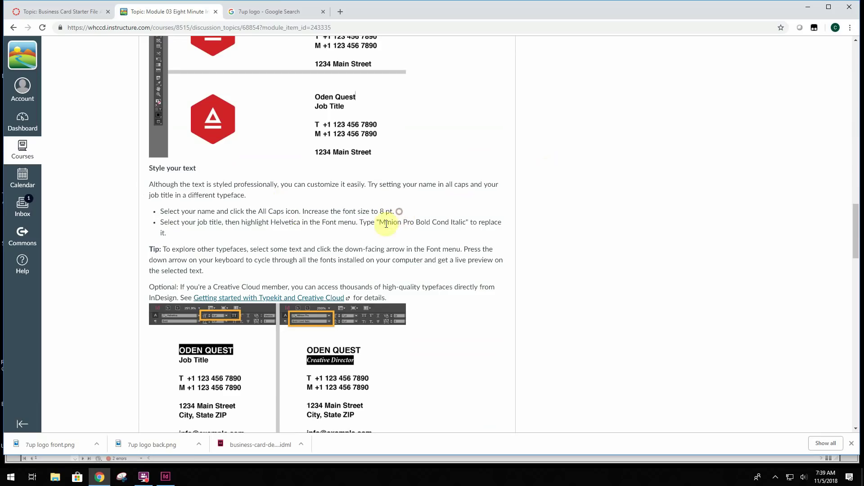
{"action": "left_click", "coordinate": [166, 476]}
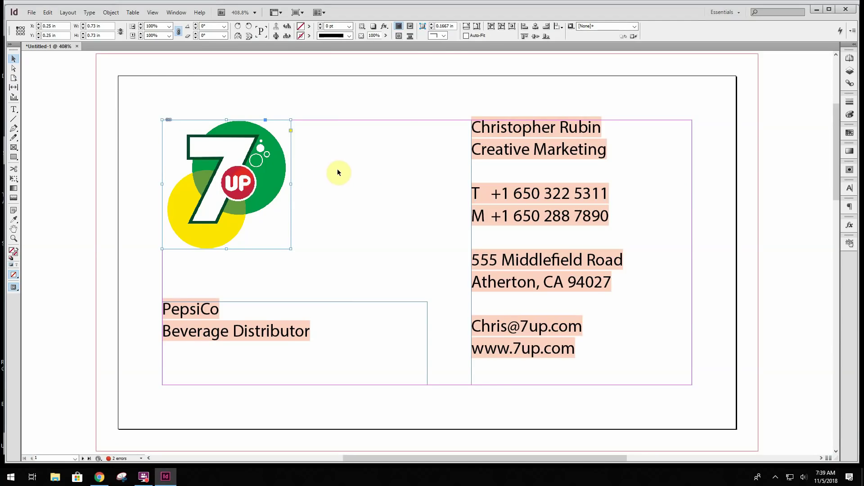
Set the cardholder's name line in the contact frame to 8 pt All Caps
{"action": "left_click", "coordinate": [473, 131]}
{"action": "double_click", "coordinate": [473, 131]}
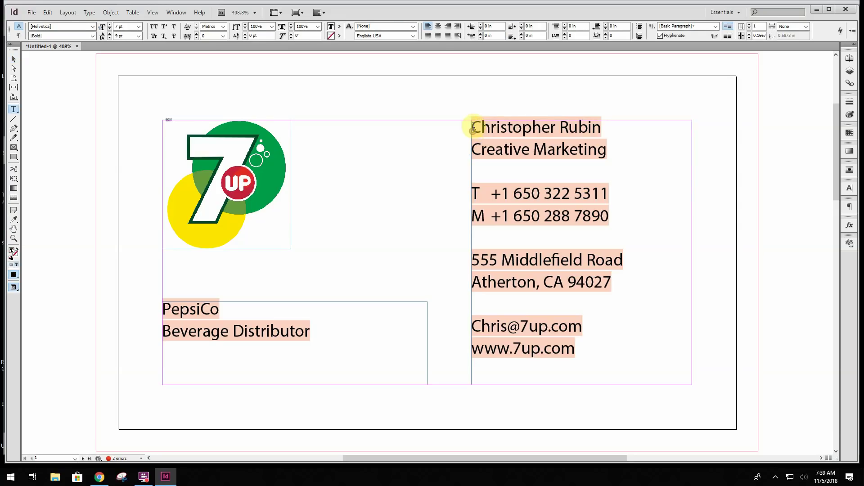
{"action": "left_click_drag", "start_coordinate": [473, 128], "coordinate": [603, 131]}
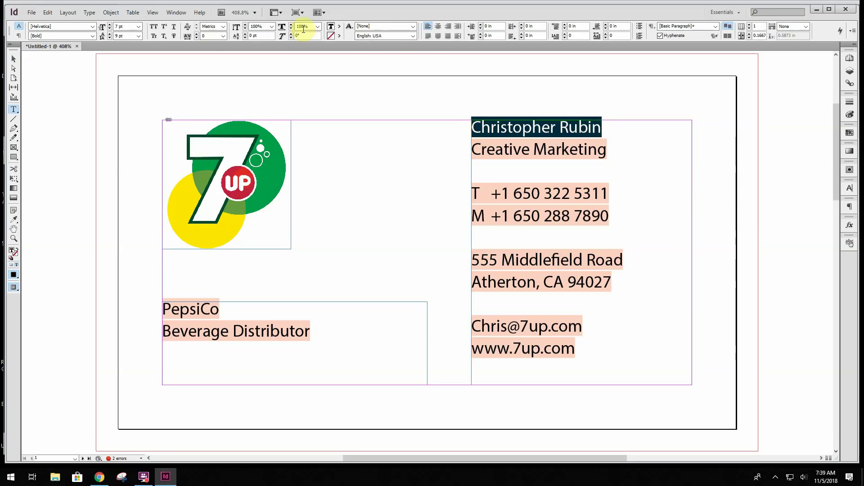
{"action": "left_click", "coordinate": [110, 25]}
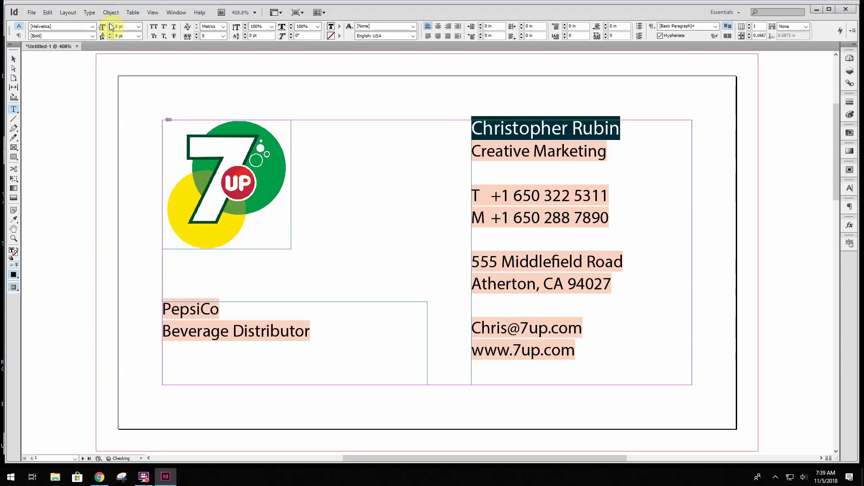
{"action": "left_click", "coordinate": [155, 30]}
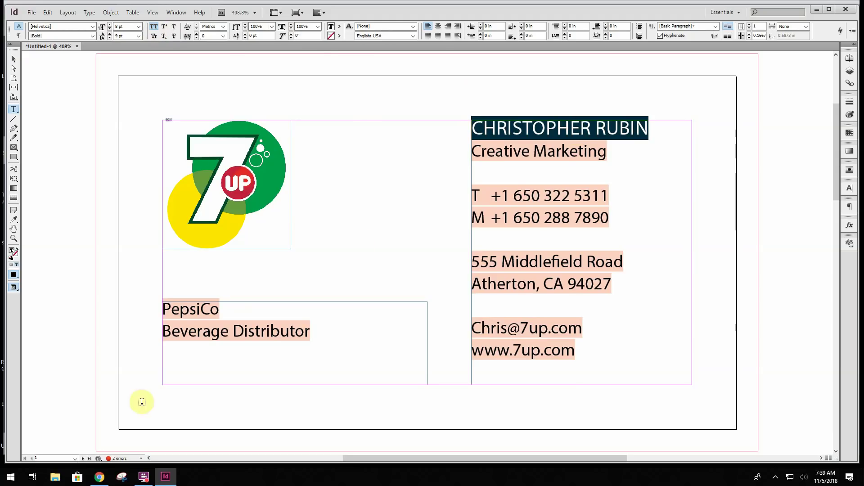
{"action": "left_click", "coordinate": [167, 481]}
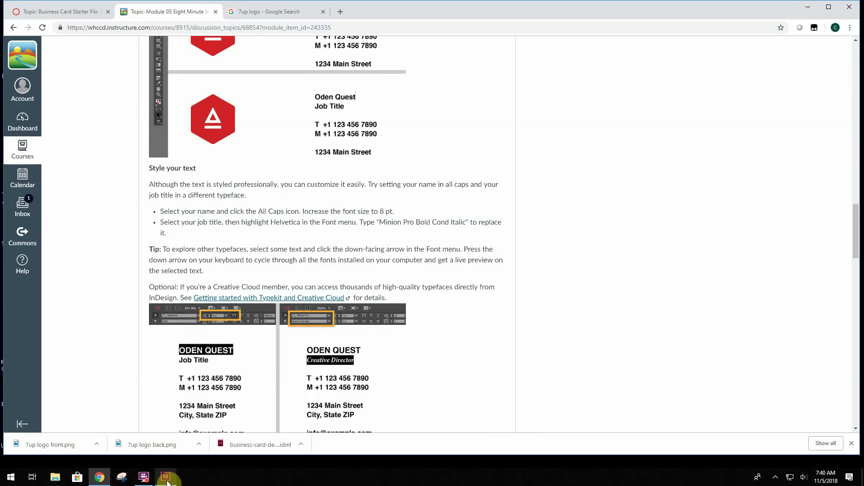
{"action": "left_click", "coordinate": [165, 477]}
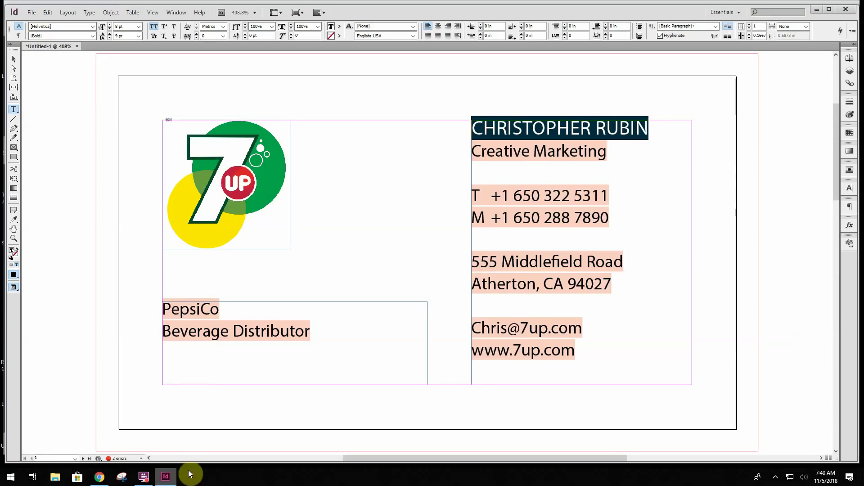
Apply Minion Pro with the Bold Cond Italic style to 'Creative Marketing'
{"action": "left_click_drag", "start_coordinate": [607, 148], "coordinate": [470, 151]}
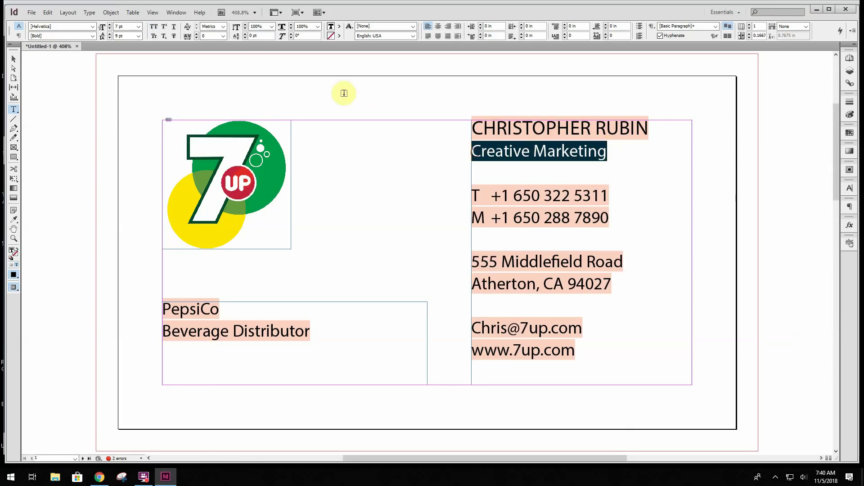
{"action": "left_click", "coordinate": [80, 27]}
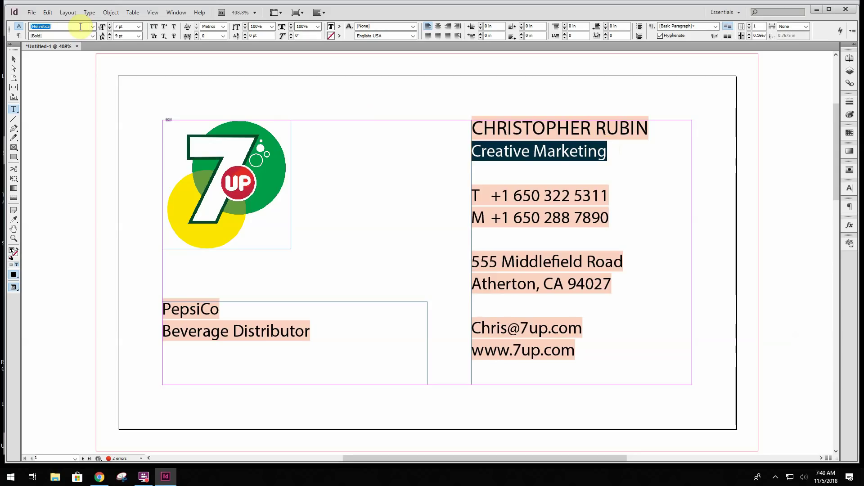
{"action": "type", "text": "Minion Pro"}
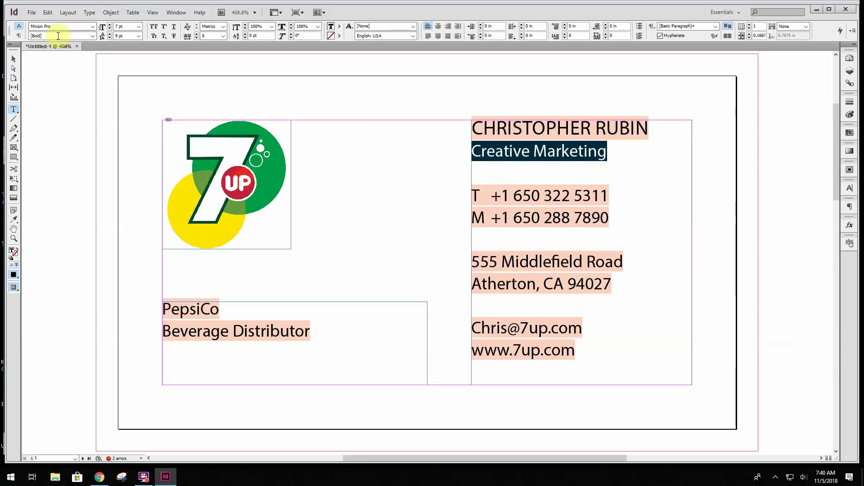
{"action": "key", "text": "Return"}
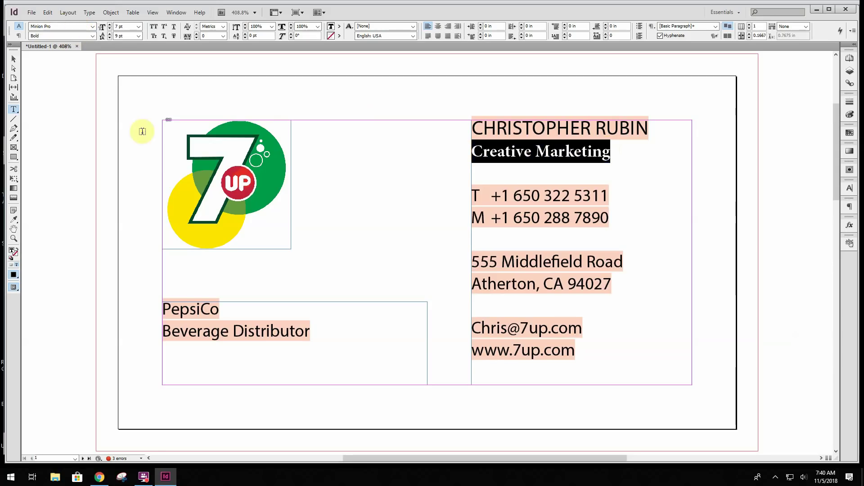
{"action": "left_click", "coordinate": [165, 476]}
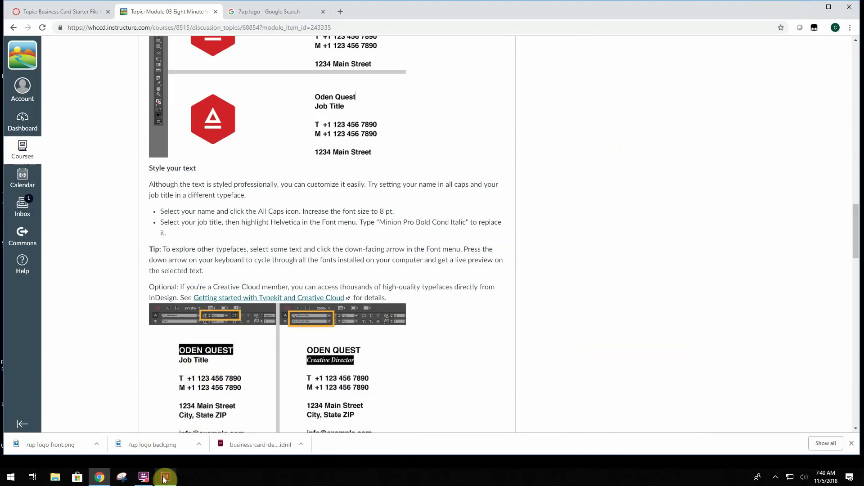
{"action": "left_click", "coordinate": [165, 476]}
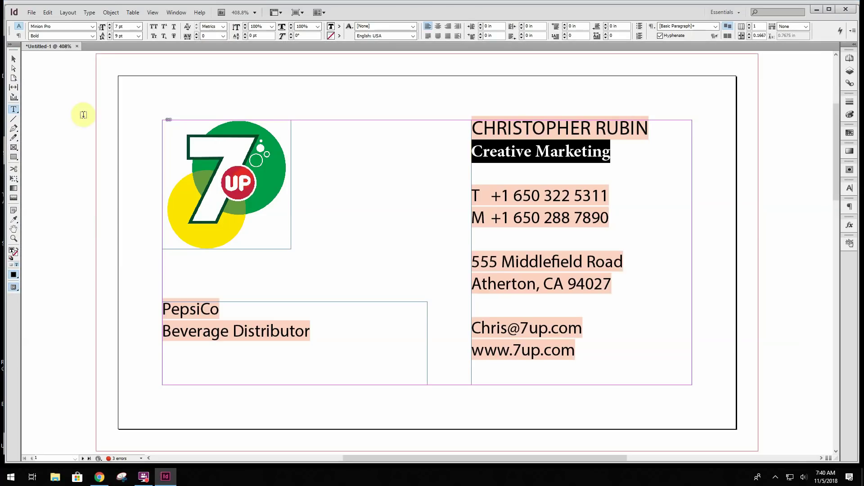
{"action": "left_click", "coordinate": [93, 36]}
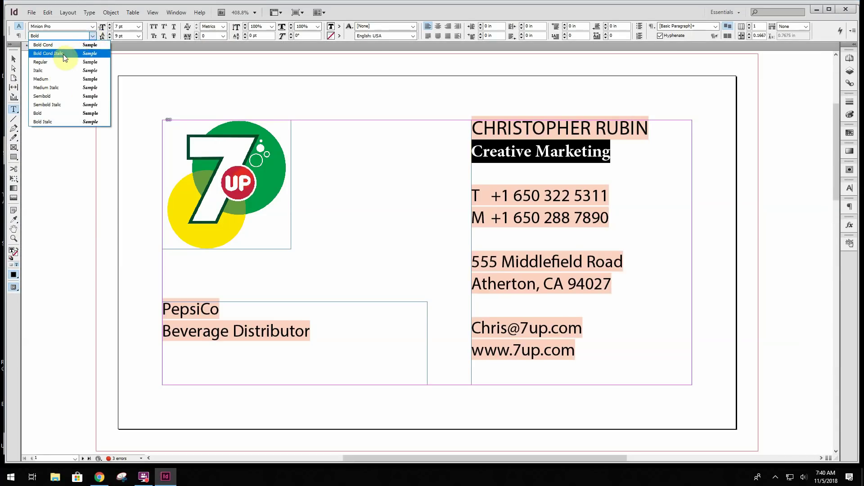
{"action": "left_click", "coordinate": [46, 53]}
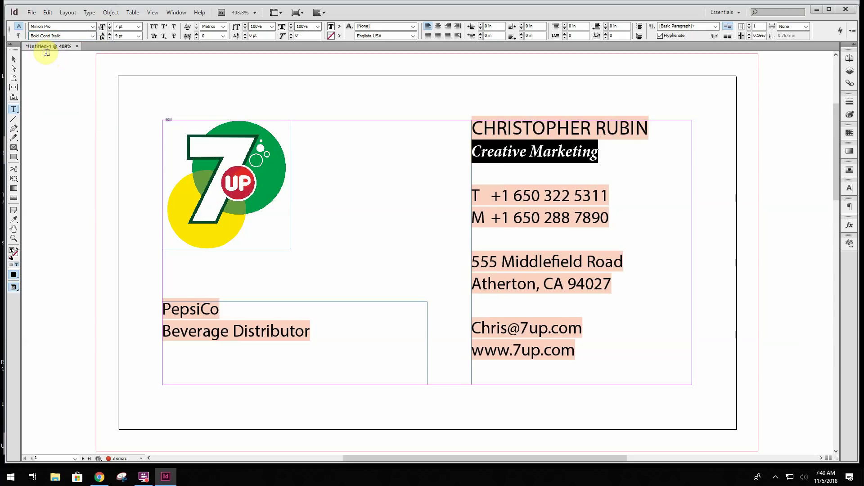
Set PepsiCo to 8 pt in All Caps
{"action": "left_click_drag", "start_coordinate": [220, 311], "coordinate": [161, 310]}
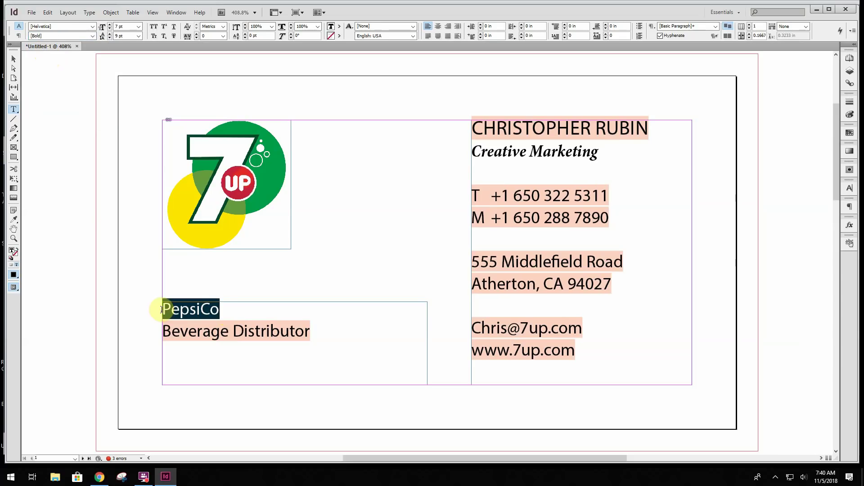
{"action": "left_click", "coordinate": [135, 32]}
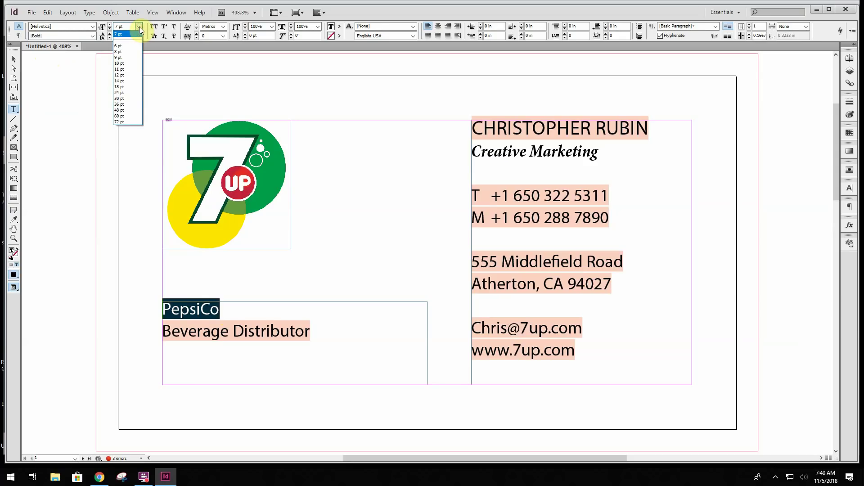
{"action": "left_click", "coordinate": [125, 49]}
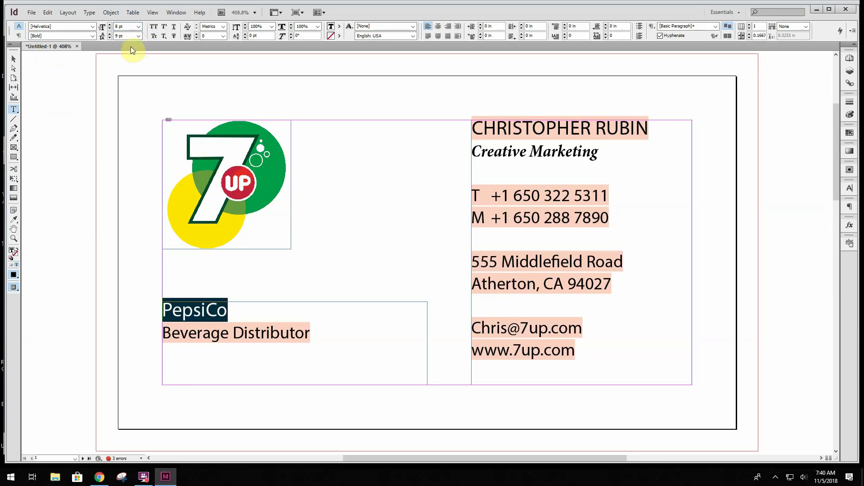
{"action": "left_click", "coordinate": [154, 27]}
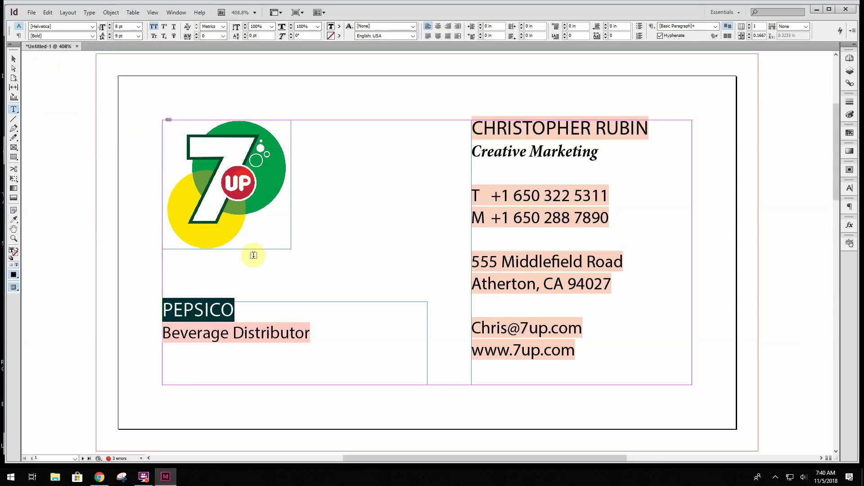
Set 'Beverage Distributor' in Minion Pro Bold Cond Italic
{"action": "left_click_drag", "start_coordinate": [311, 334], "coordinate": [162, 332]}
{"action": "left_click", "coordinate": [61, 29]}
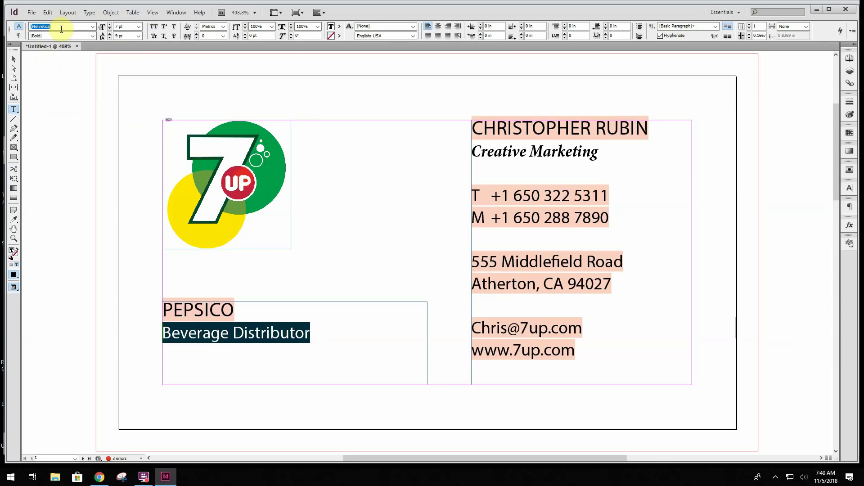
{"action": "key", "text": "Return"}
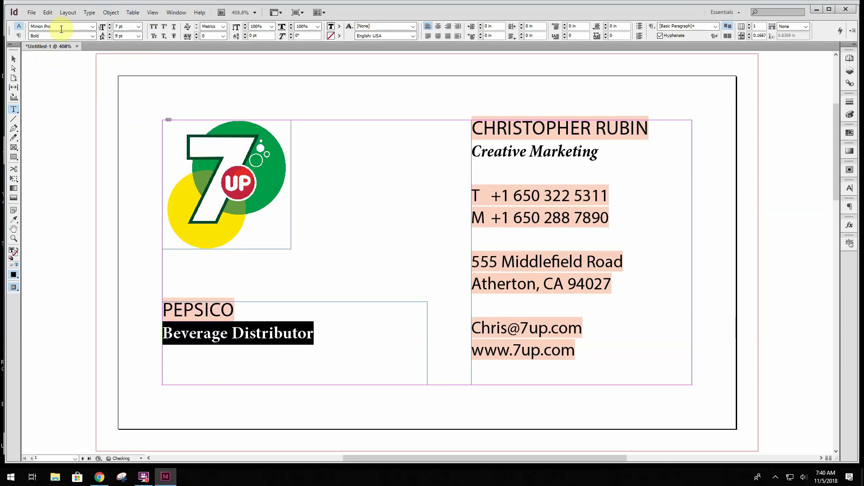
{"action": "left_click", "coordinate": [93, 35]}
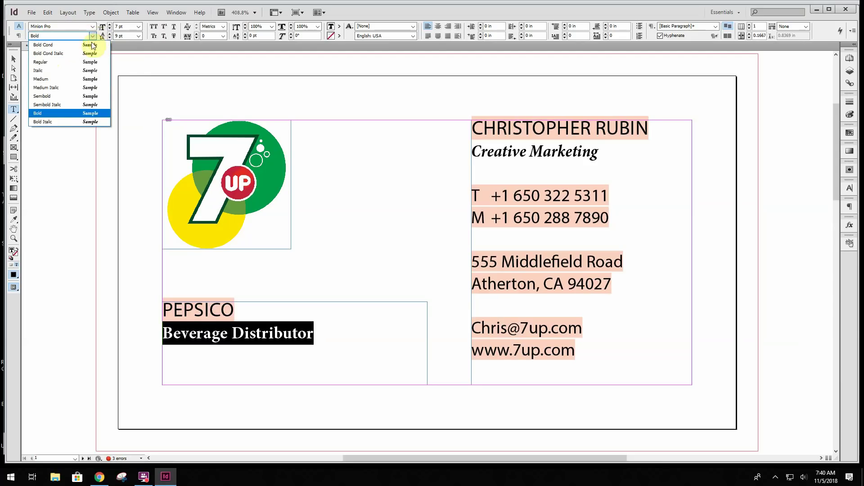
{"action": "left_click", "coordinate": [63, 54]}
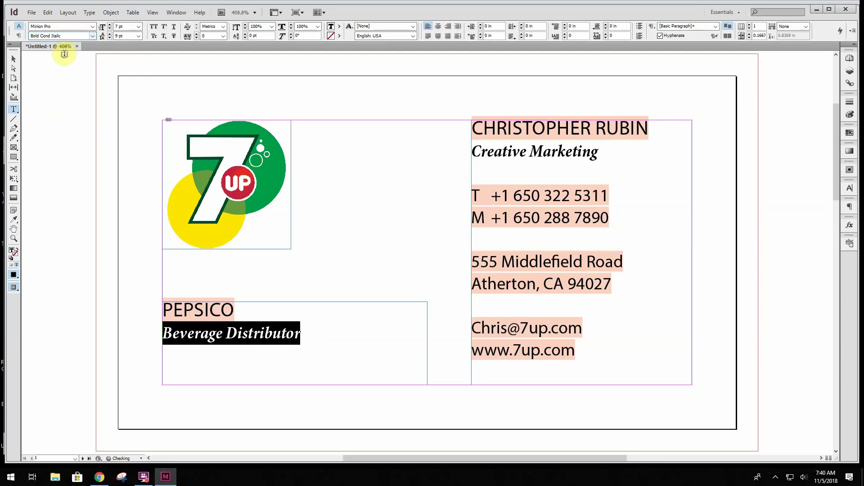
{"action": "left_click", "coordinate": [160, 481]}
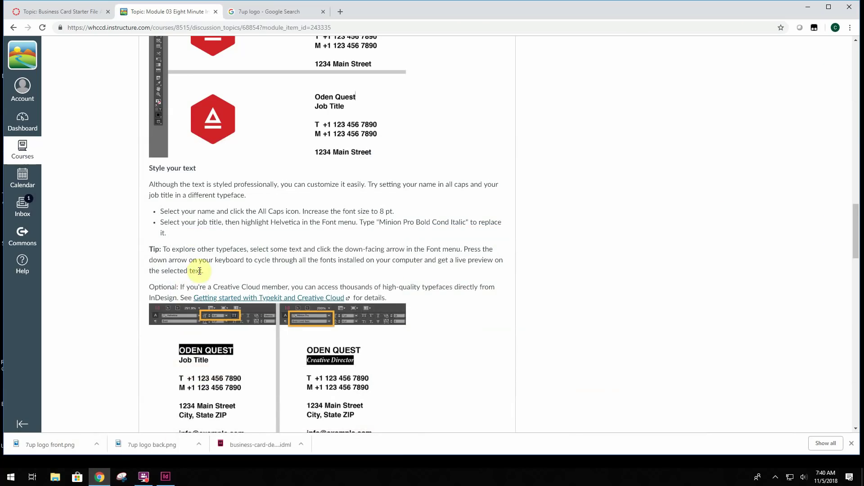
{"action": "left_click", "coordinate": [169, 249]}
{"action": "left_click_drag", "start_coordinate": [196, 249], "coordinate": [480, 270]}
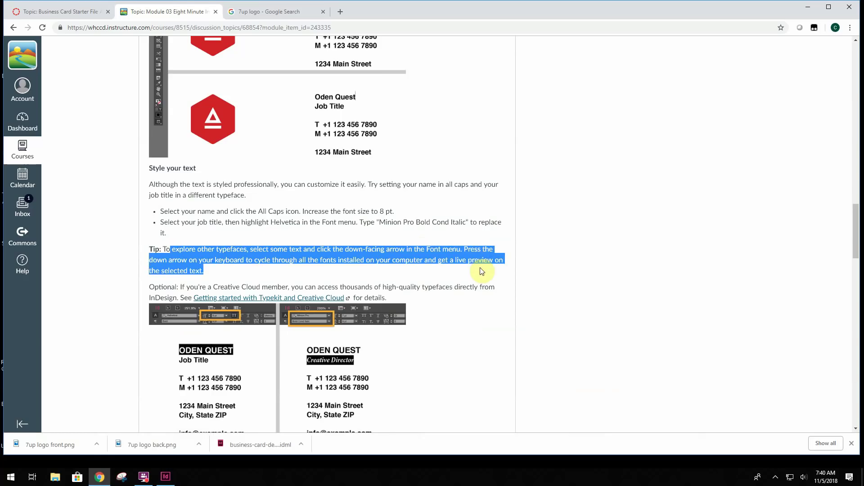
{"action": "left_click", "coordinate": [481, 270]}
{"action": "scroll", "coordinate": [447, 297], "scroll_direction": "down", "scroll_amount": 1}
{"action": "scroll", "coordinate": [446, 314], "scroll_direction": "down", "scroll_amount": 4}
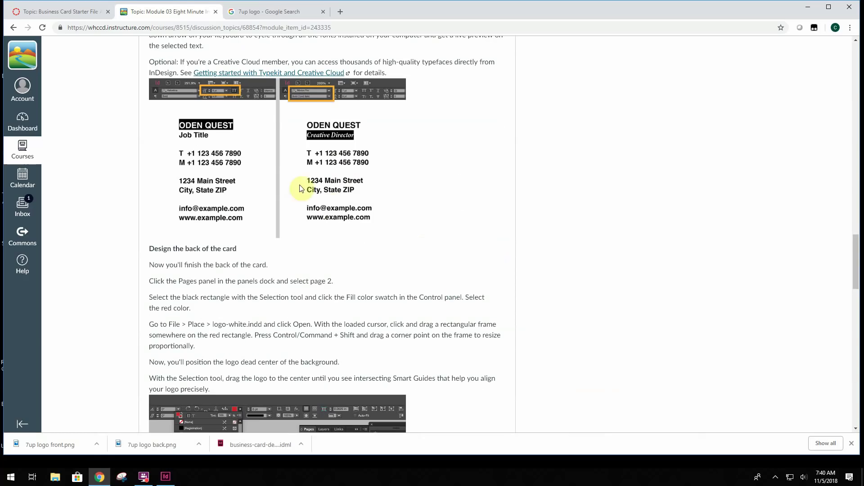
{"action": "left_click", "coordinate": [166, 477]}
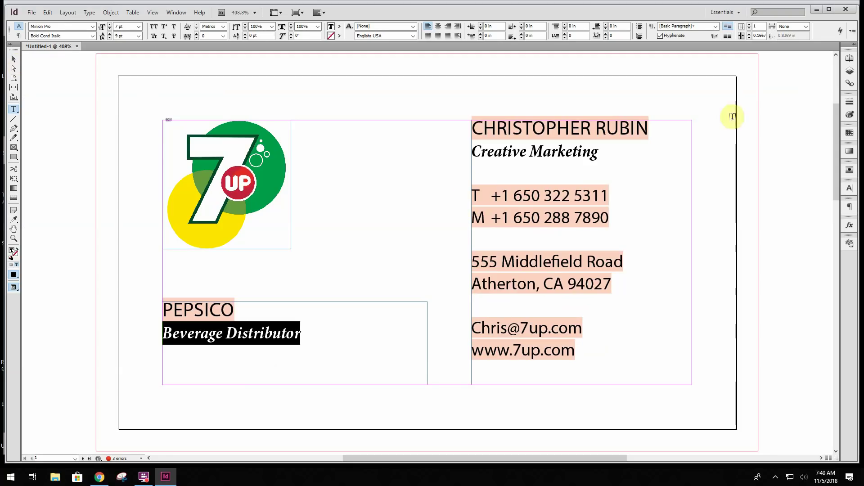
Go to page 2, the card back, and select its black background frame
{"action": "left_click", "coordinate": [850, 60]}
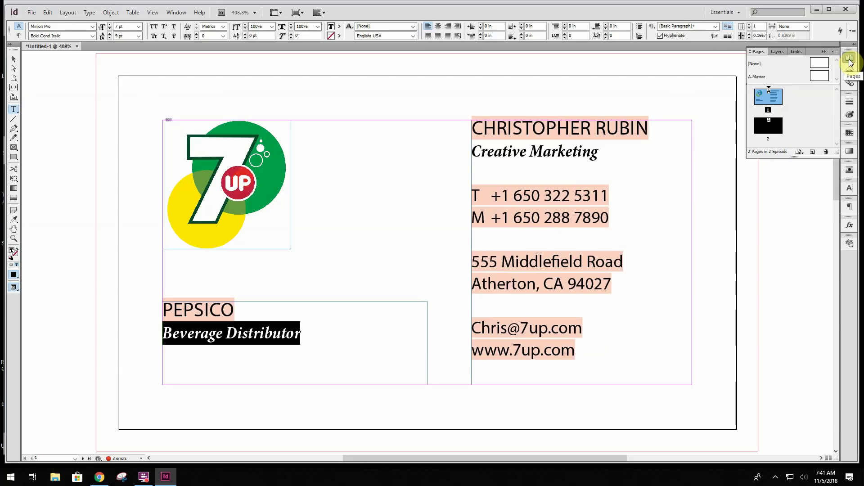
{"action": "left_click", "coordinate": [763, 128]}
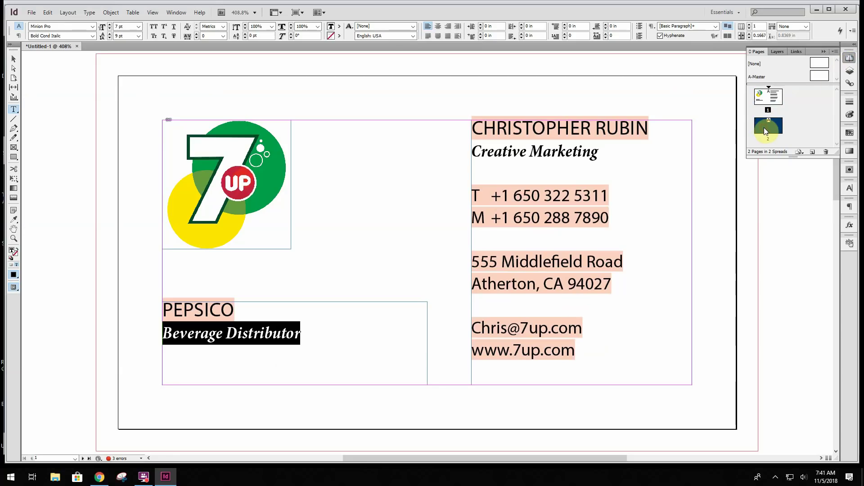
{"action": "double_click", "coordinate": [764, 128]}
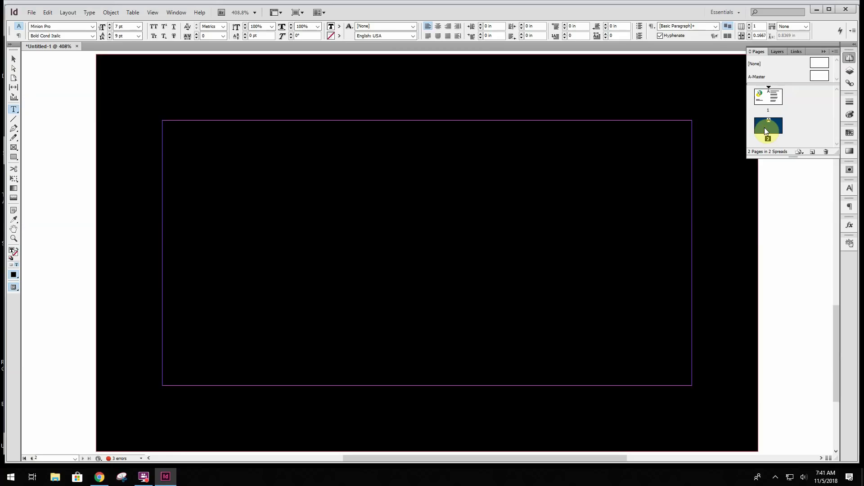
{"action": "left_click", "coordinate": [14, 59]}
{"action": "left_click", "coordinate": [118, 69]}
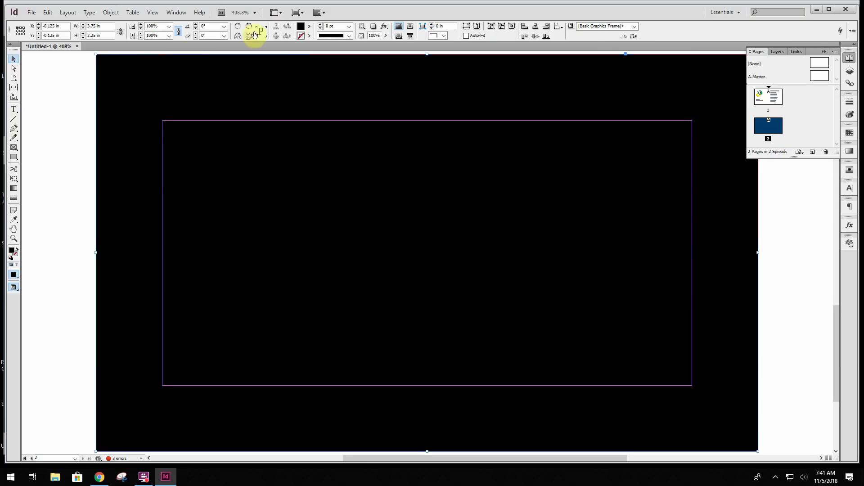
Fill the background frame with pure red (R255 G0 B0)
{"action": "left_click", "coordinate": [308, 29]}
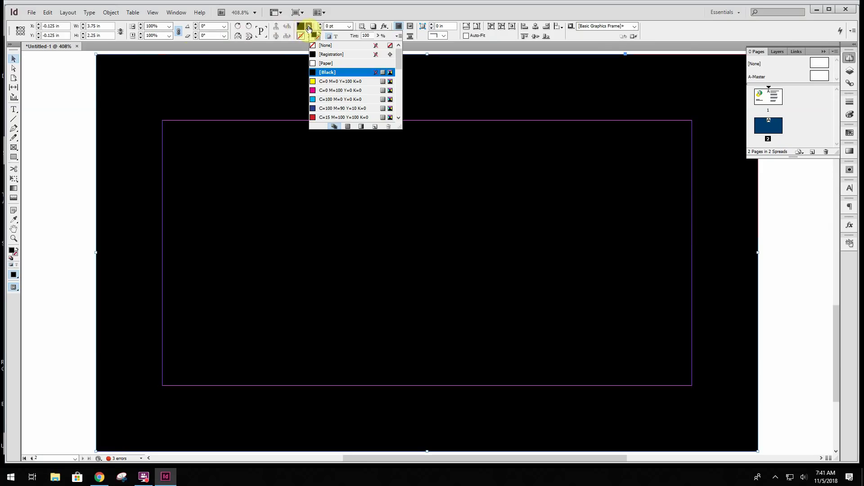
{"action": "scroll", "coordinate": [337, 110], "scroll_direction": "down", "scroll_amount": 2}
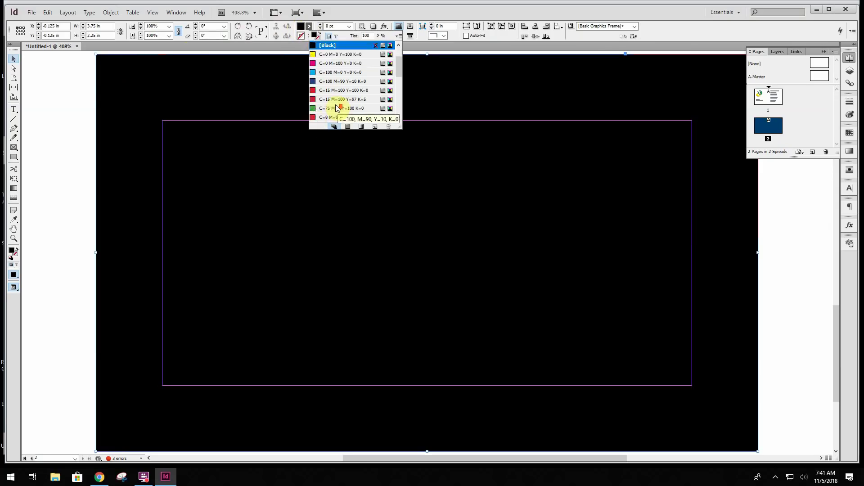
{"action": "scroll", "coordinate": [337, 108], "scroll_direction": "up", "scroll_amount": 2}
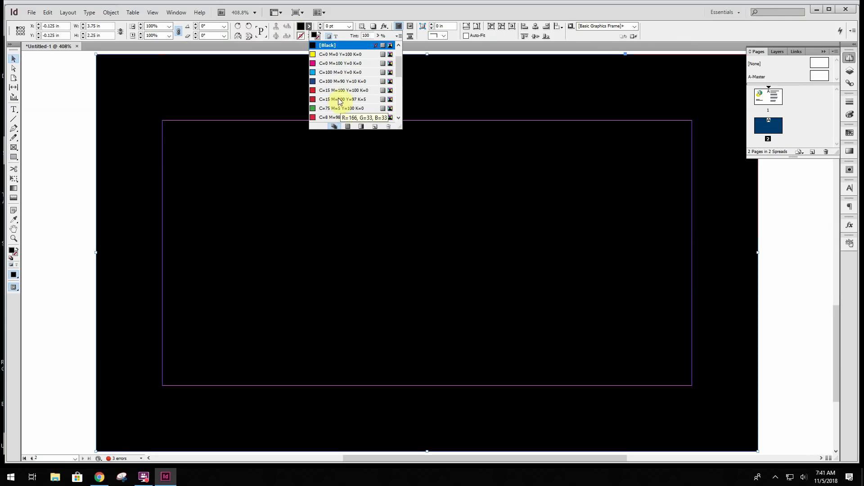
{"action": "double_click", "coordinate": [12, 253]}
{"action": "left_click", "coordinate": [403, 203]}
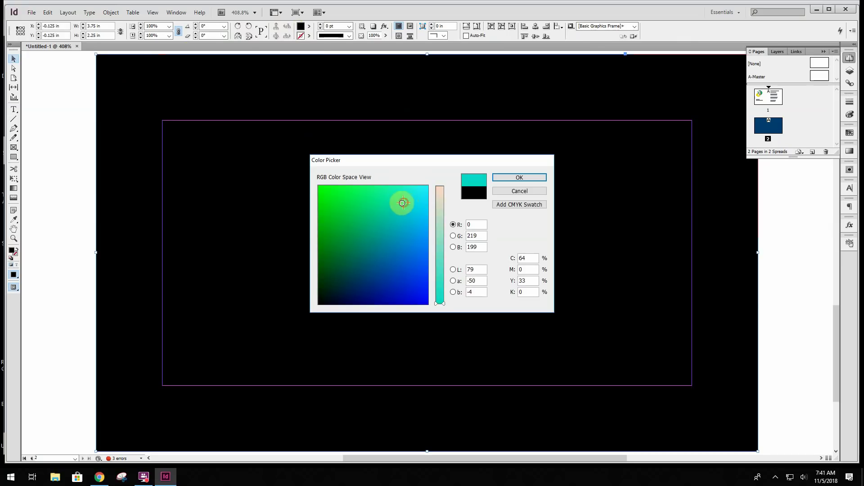
{"action": "mouse_move", "coordinate": [403, 203]}
{"action": "left_mouse_down"}
{"action": "mouse_move", "coordinate": [359, 204]}
{"action": "mouse_move", "coordinate": [333, 234]}
{"action": "mouse_move", "coordinate": [419, 258]}
{"action": "mouse_move", "coordinate": [440, 177]}
{"action": "left_mouse_up"}
{"action": "left_click_drag", "start_coordinate": [339, 288], "coordinate": [301, 321]}
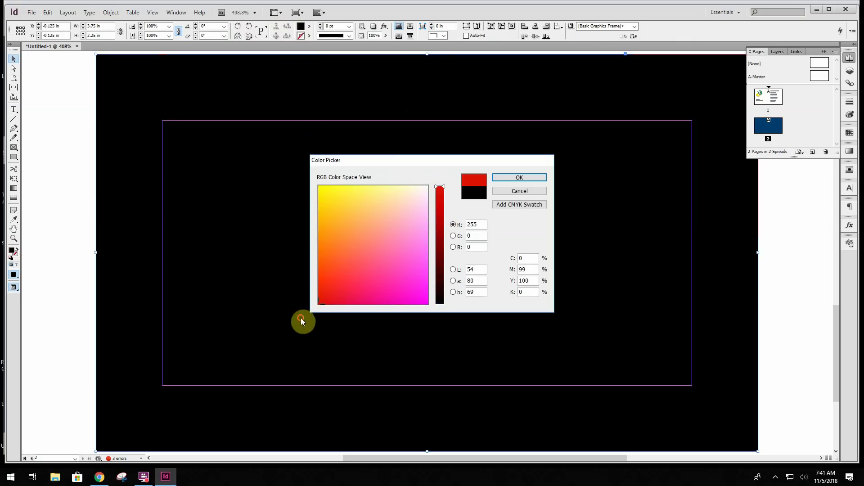
{"action": "left_click", "coordinate": [521, 177]}
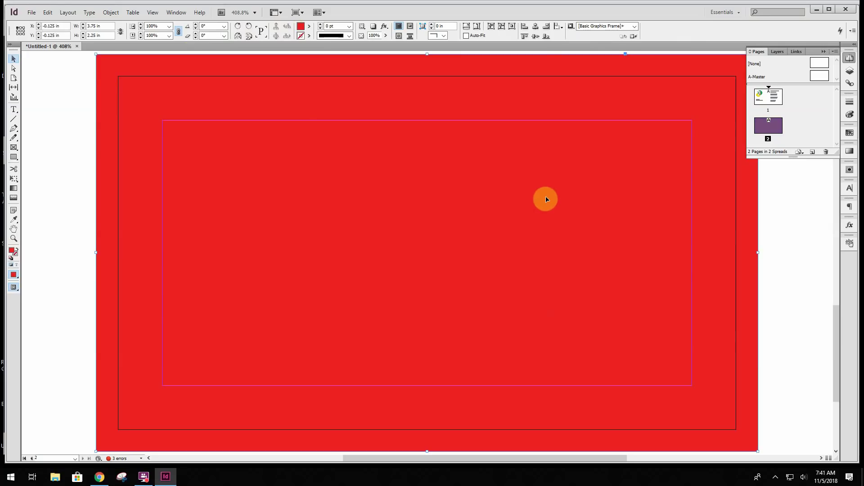
{"action": "left_click", "coordinate": [76, 74]}
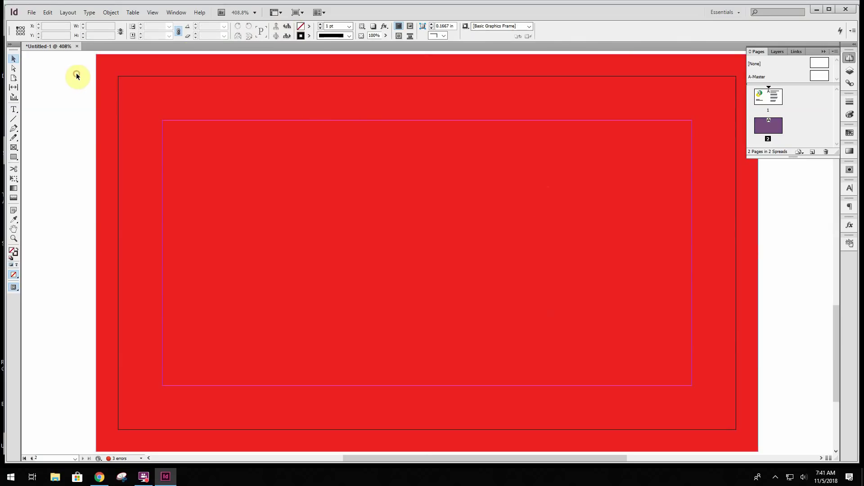
{"action": "left_click", "coordinate": [31, 14]}
{"action": "left_click", "coordinate": [31, 14]}
{"action": "left_click", "coordinate": [159, 477]}
{"action": "scroll", "coordinate": [450, 282], "scroll_direction": "down", "scroll_amount": 4}
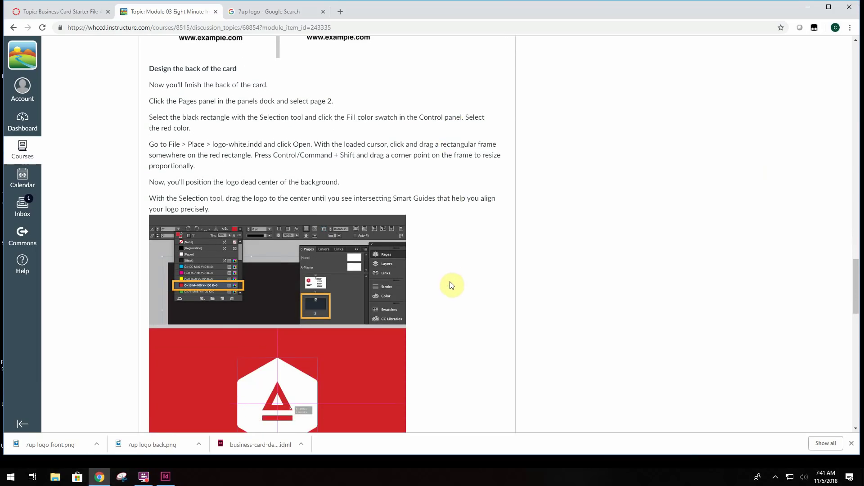
{"action": "left_click", "coordinate": [149, 117]}
{"action": "left_click_drag", "start_coordinate": [155, 117], "coordinate": [505, 156]}
{"action": "left_click", "coordinate": [505, 155]}
{"action": "scroll", "coordinate": [505, 156], "scroll_direction": "down", "scroll_amount": 1}
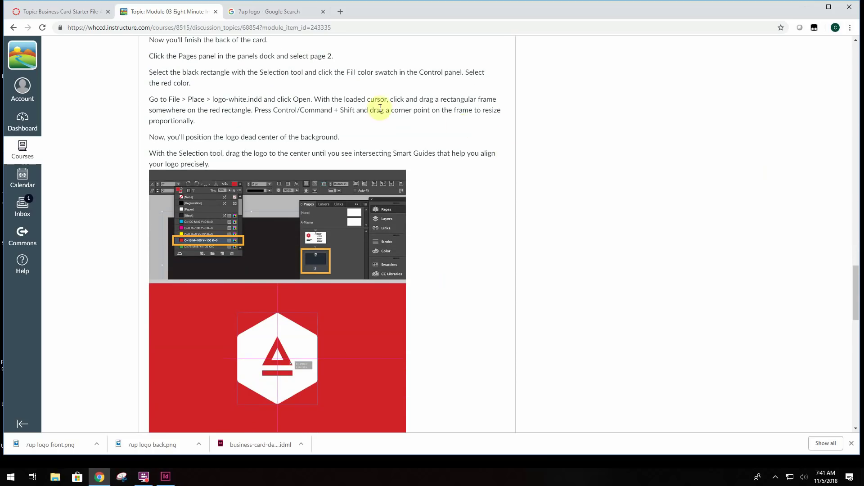
{"action": "left_click_drag", "start_coordinate": [156, 110], "coordinate": [344, 135]}
{"action": "left_click", "coordinate": [344, 135]}
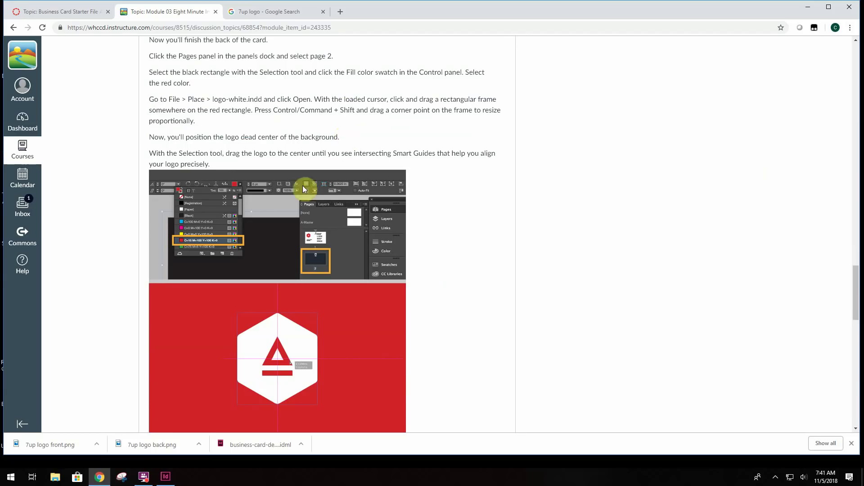
{"action": "left_click", "coordinate": [167, 478]}
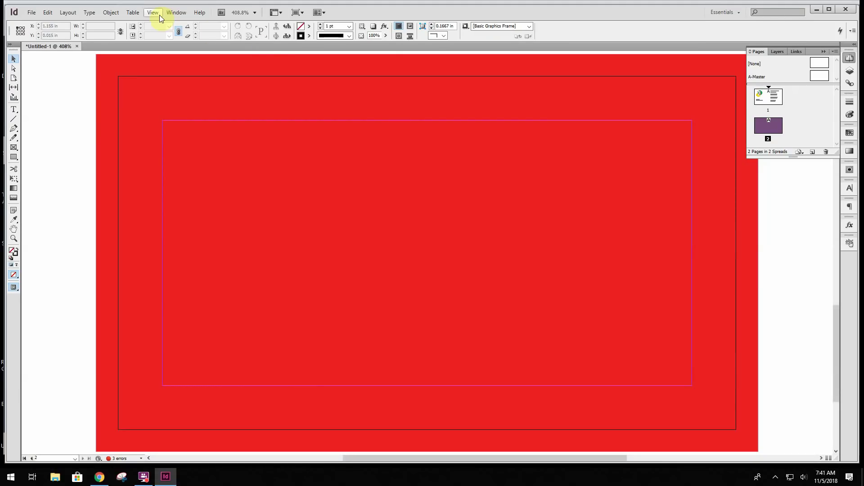
Show the rulers and collapse the Pages panel
{"action": "left_click", "coordinate": [155, 13]}
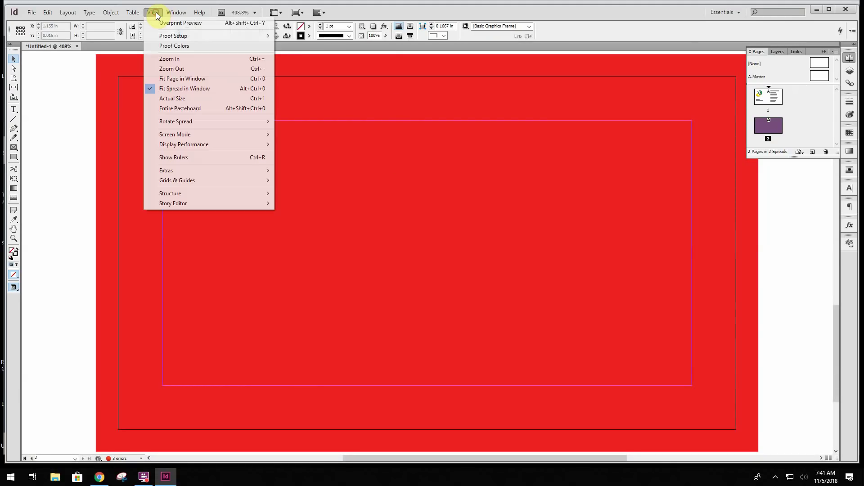
{"action": "left_click", "coordinate": [179, 157]}
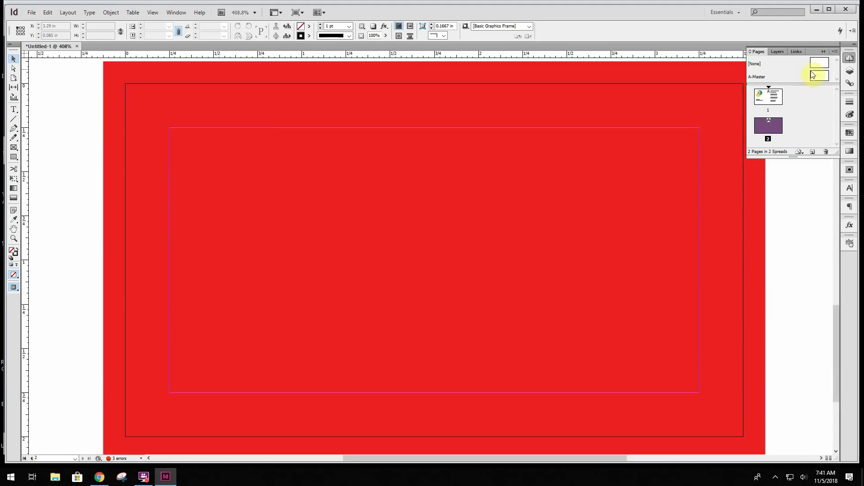
{"action": "left_click", "coordinate": [824, 51]}
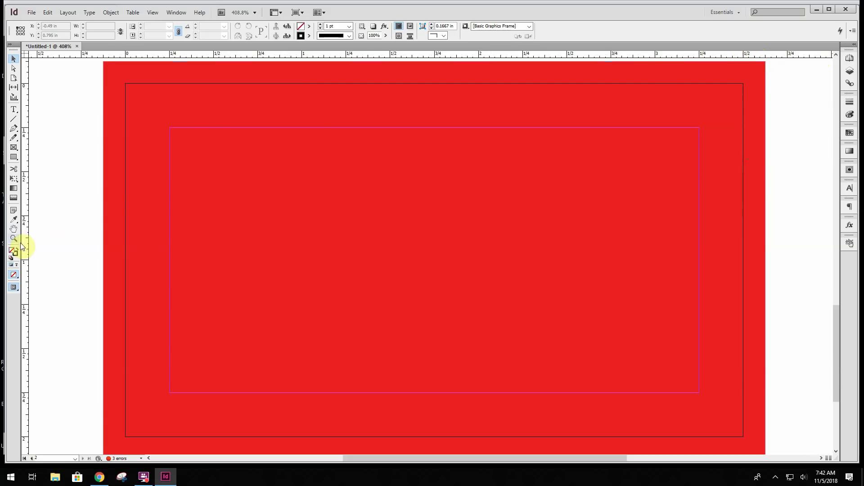
Add guides at X 1.75 in and Y 1 in, crossing the page centre
{"action": "left_click_drag", "start_coordinate": [115, 245], "coordinate": [434, 235]}
{"action": "key", "text": "Escape"}
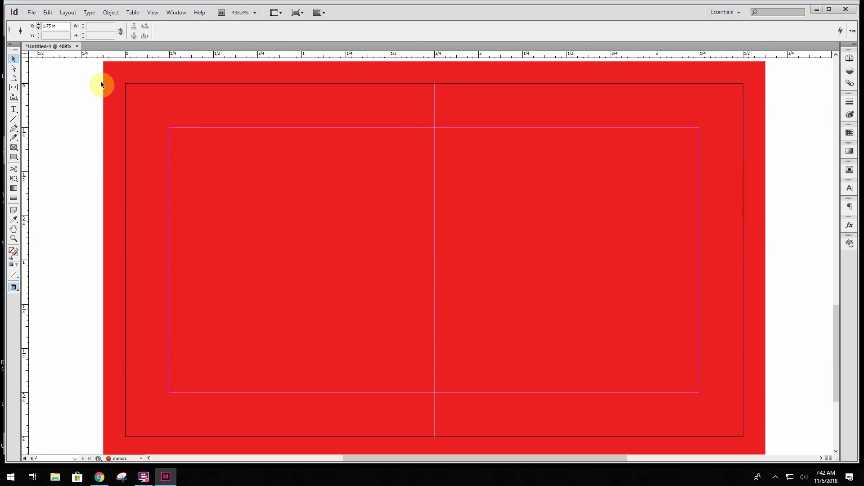
{"action": "scroll", "coordinate": [97, 335], "scroll_direction": "down", "scroll_amount": 1}
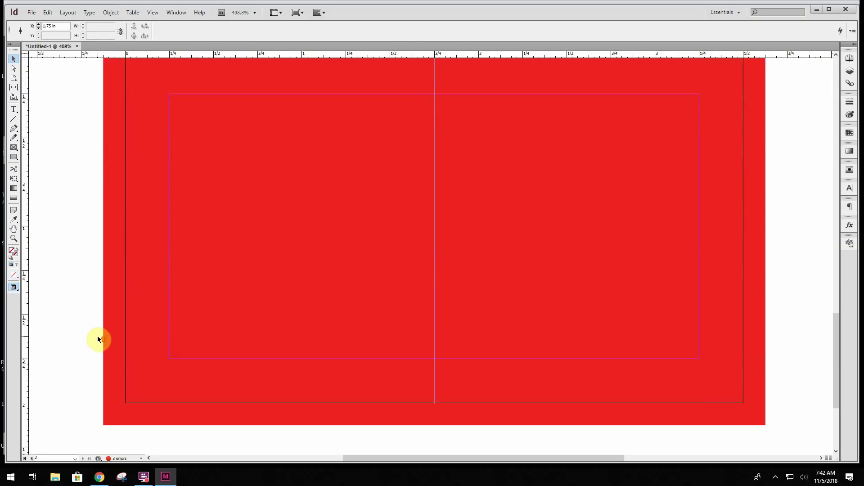
{"action": "scroll", "coordinate": [97, 336], "scroll_direction": "up", "scroll_amount": 1}
{"action": "left_click_drag", "start_coordinate": [438, 59], "coordinate": [421, 261]}
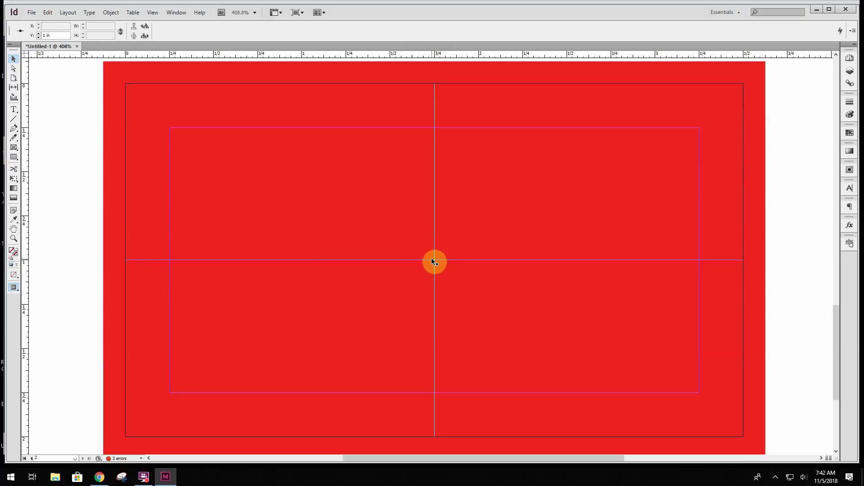
Place the '7up logo back' image large at the centre of page 2, nudged slightly right
{"action": "left_click", "coordinate": [30, 14]}
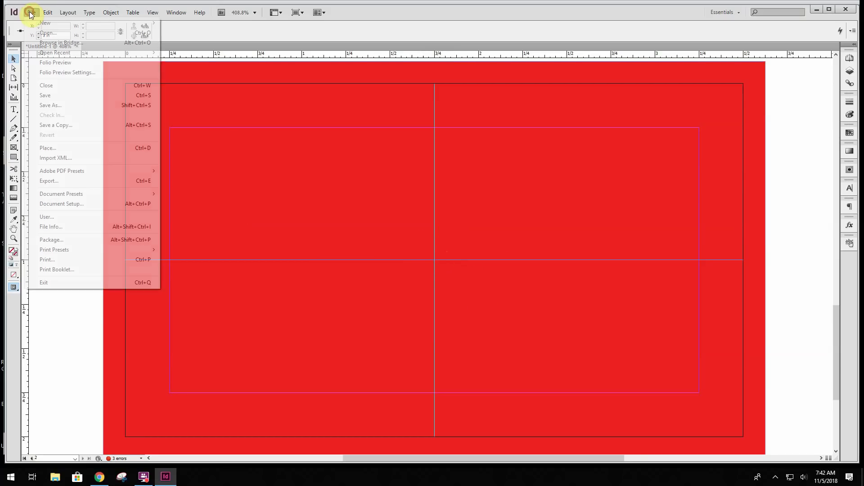
{"action": "left_click", "coordinate": [53, 147]}
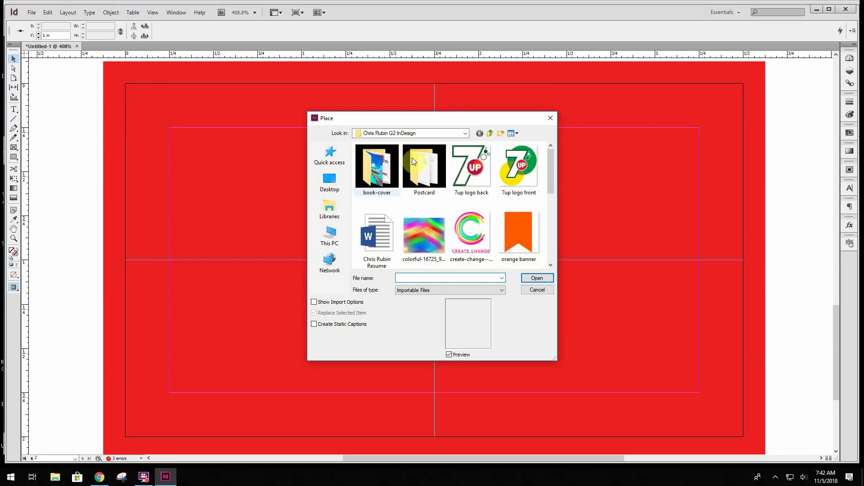
{"action": "left_click", "coordinate": [466, 167]}
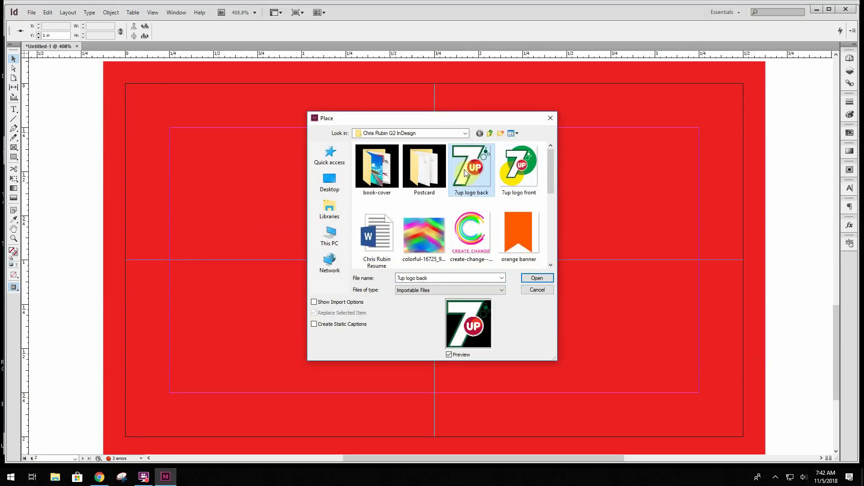
{"action": "left_click", "coordinate": [538, 277]}
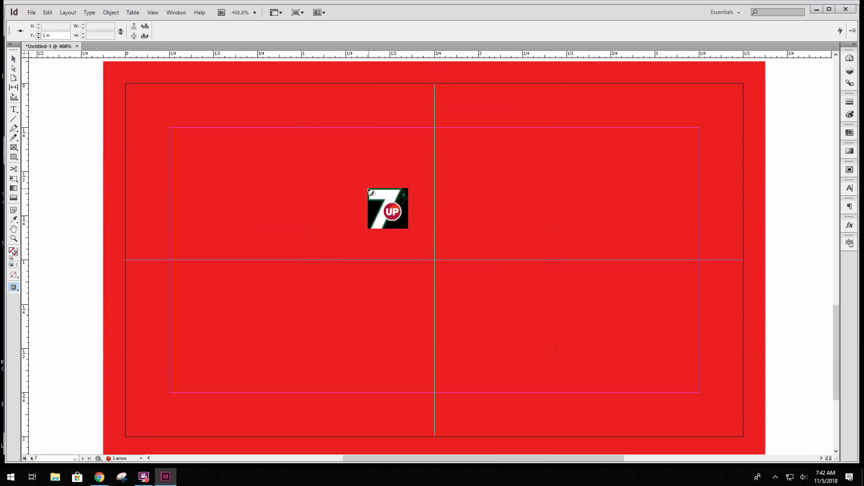
{"action": "left_click_drag", "start_coordinate": [359, 182], "coordinate": [487, 328]}
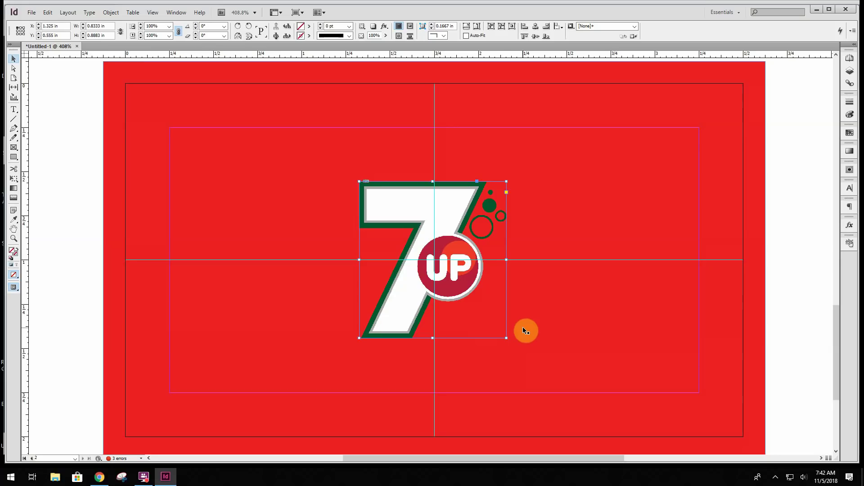
{"action": "key", "text": "Right"}
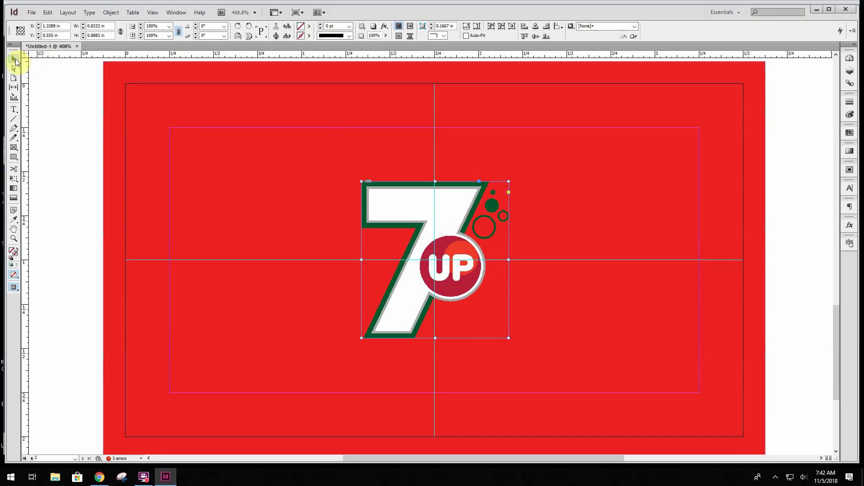
{"action": "left_click", "coordinate": [50, 128]}
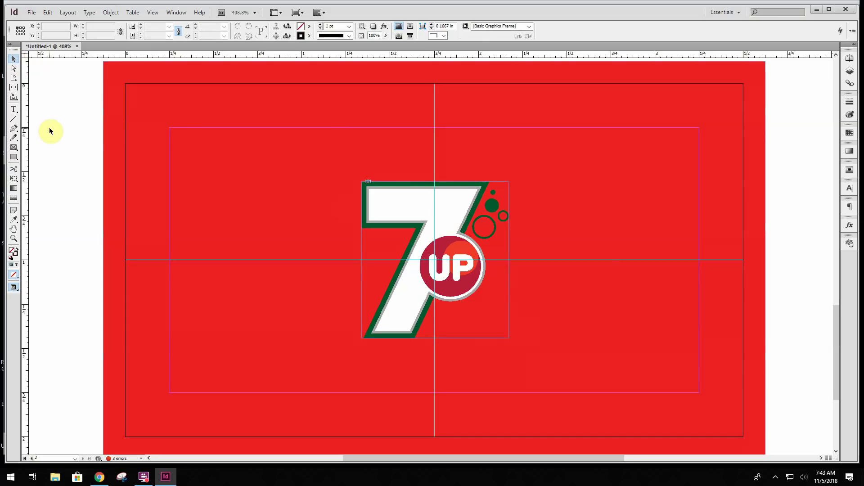
{"action": "left_click", "coordinate": [687, 233]}
Recolour the card back's red background frame with a green fill from the Color Picker
{"action": "left_click", "coordinate": [752, 119]}
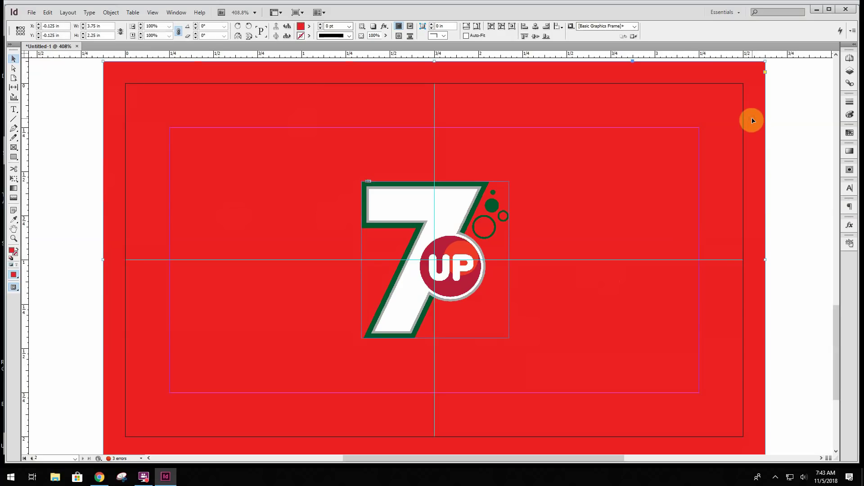
{"action": "left_click", "coordinate": [308, 29]}
{"action": "double_click", "coordinate": [305, 27]}
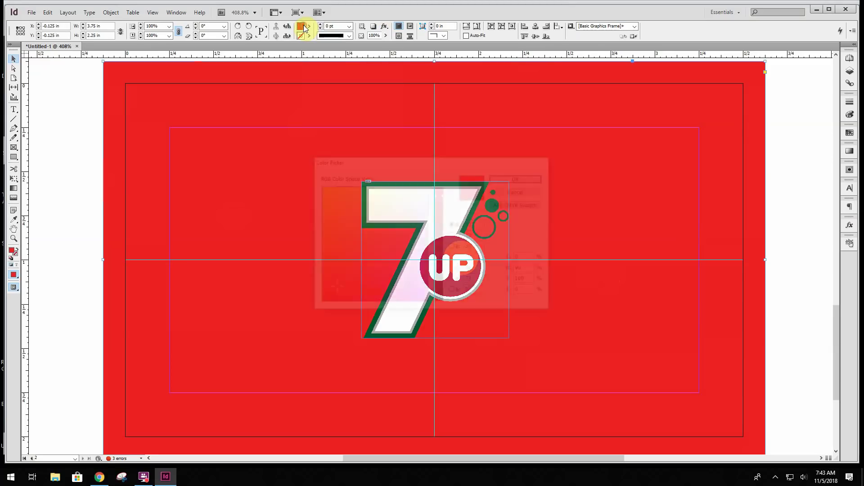
{"action": "left_click_drag", "start_coordinate": [436, 196], "coordinate": [442, 273]}
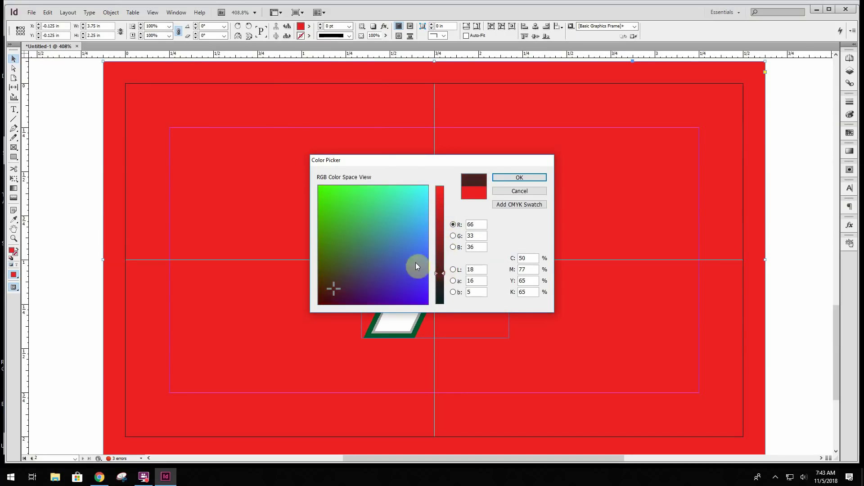
{"action": "mouse_move", "coordinate": [356, 227]}
{"action": "left_mouse_down"}
{"action": "mouse_move", "coordinate": [344, 224]}
{"action": "mouse_move", "coordinate": [348, 232]}
{"action": "left_mouse_up"}
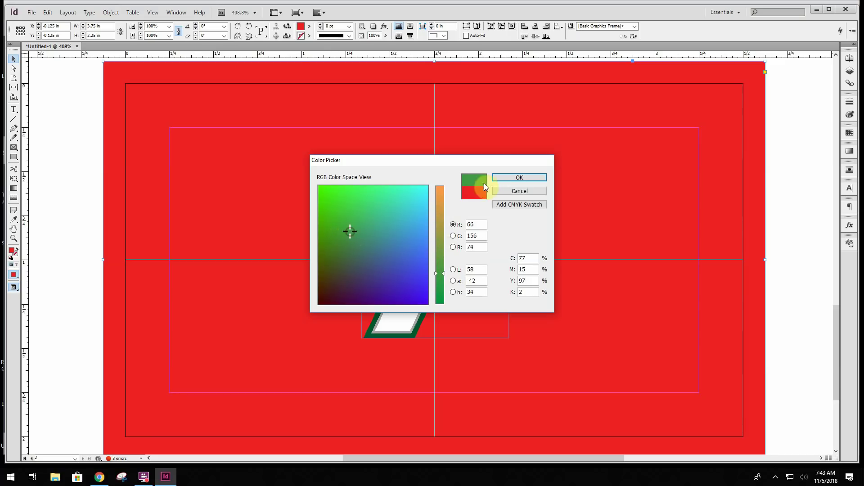
{"action": "left_click", "coordinate": [505, 178]}
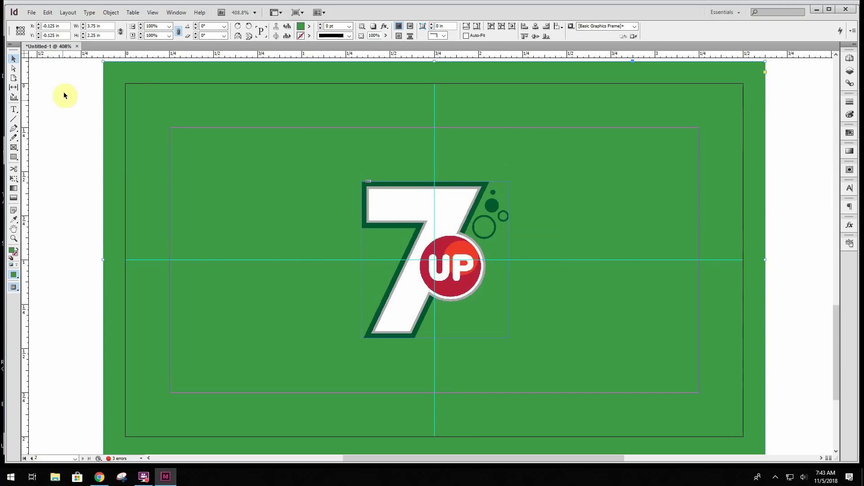
{"action": "left_click", "coordinate": [43, 113]}
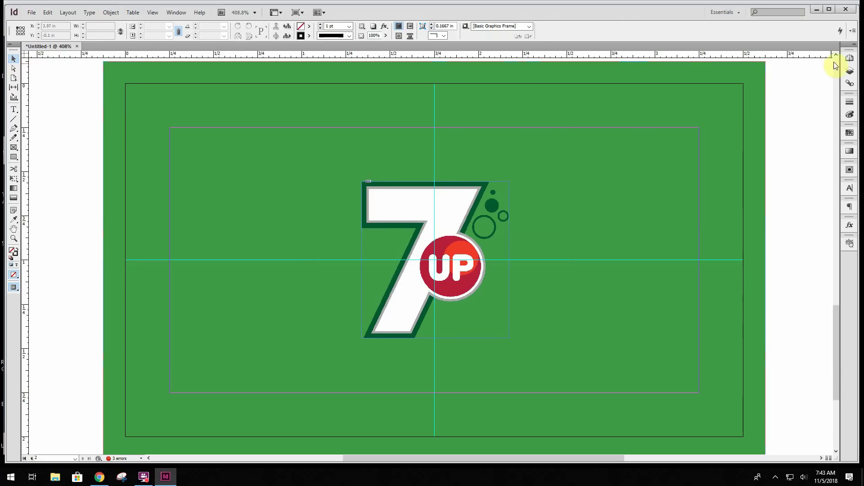
Go to page 1 and delete the existing 7UP logo from the card front
{"action": "left_click", "coordinate": [850, 59]}
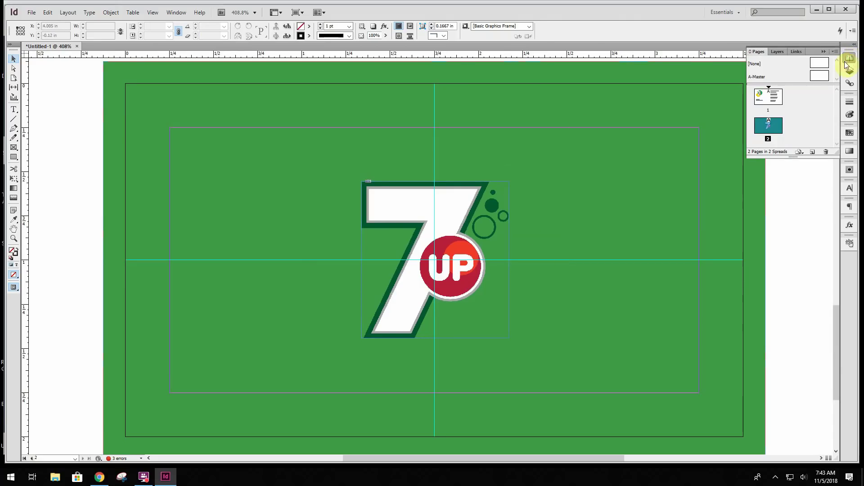
{"action": "double_click", "coordinate": [763, 94]}
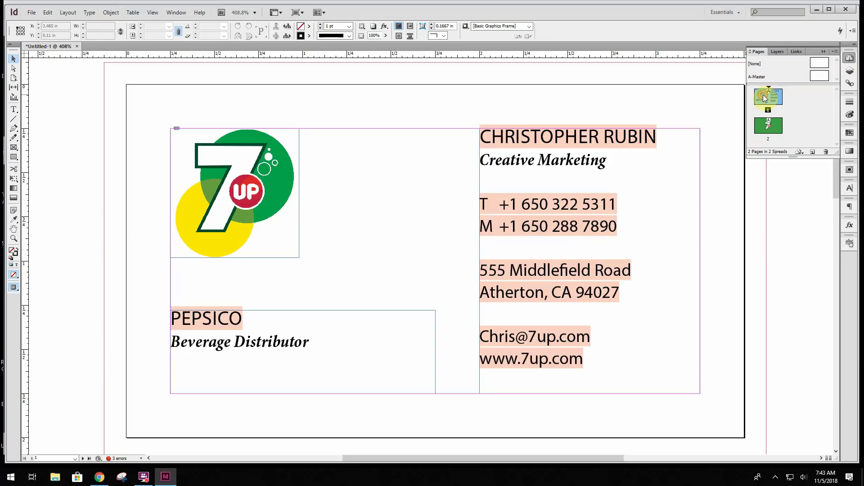
{"action": "left_click", "coordinate": [250, 173]}
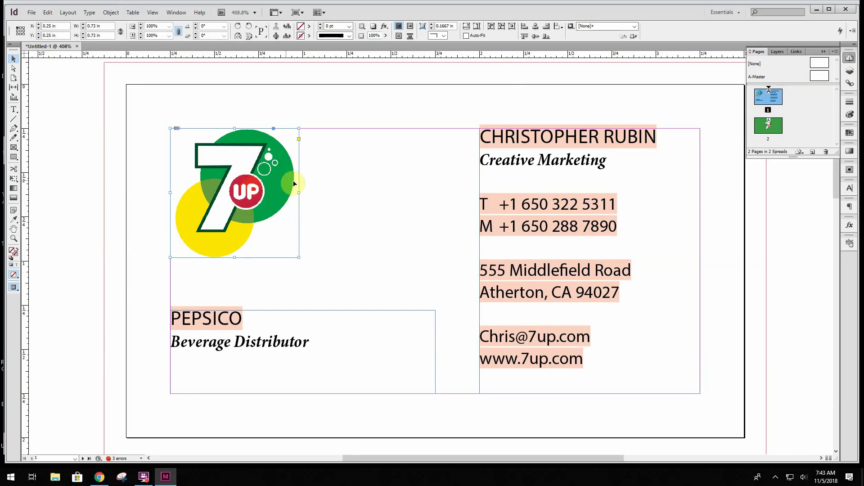
{"action": "key", "text": "Delete"}
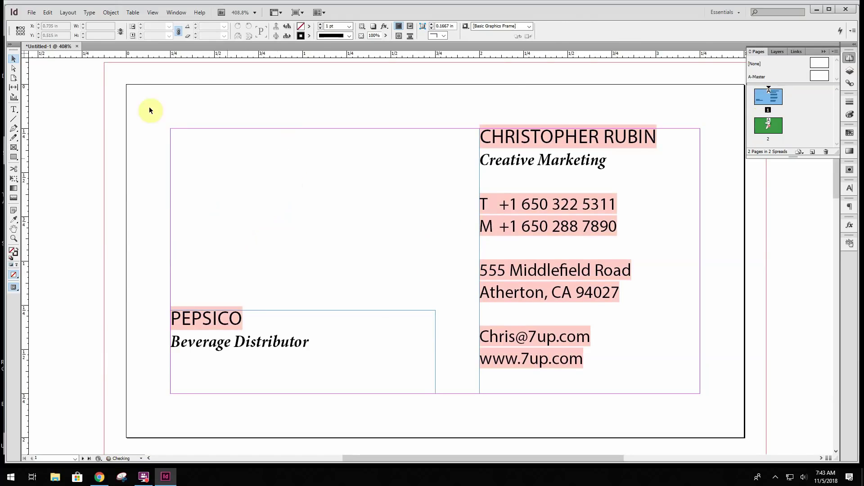
Place '7up logo front' in a roughly 1 in frame at the top-left, just above PEPSICO
{"action": "left_click", "coordinate": [33, 12]}
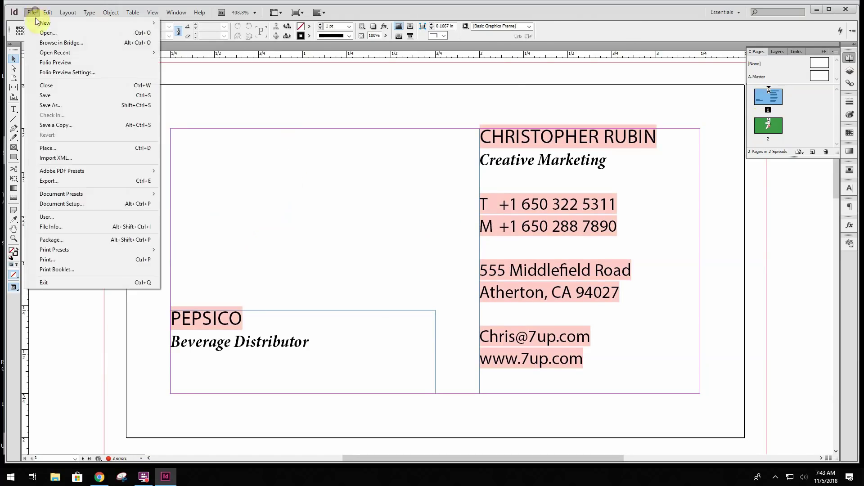
{"action": "left_click", "coordinate": [79, 149]}
{"action": "left_click", "coordinate": [518, 168]}
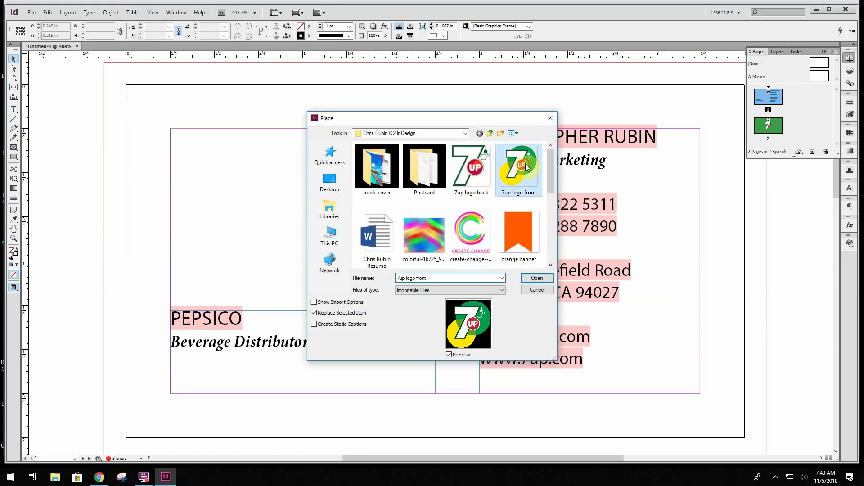
{"action": "left_click", "coordinate": [537, 277]}
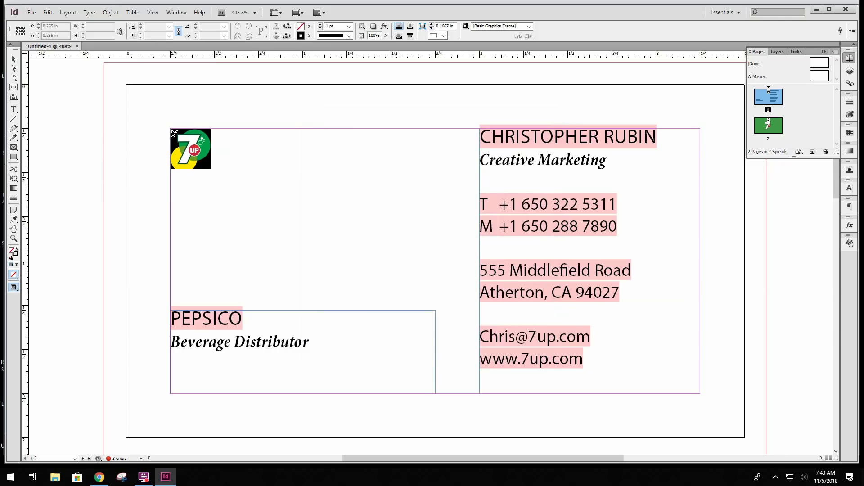
{"action": "left_click", "coordinate": [173, 133]}
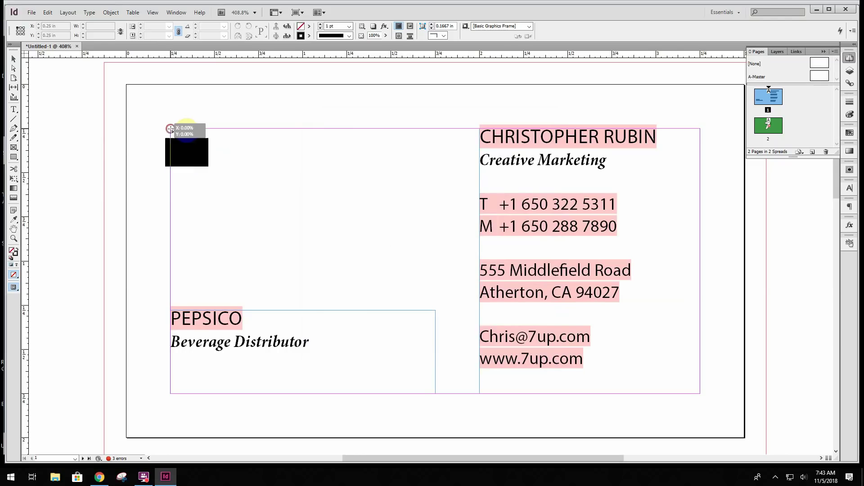
{"action": "left_click_drag", "start_coordinate": [175, 135], "coordinate": [349, 227]}
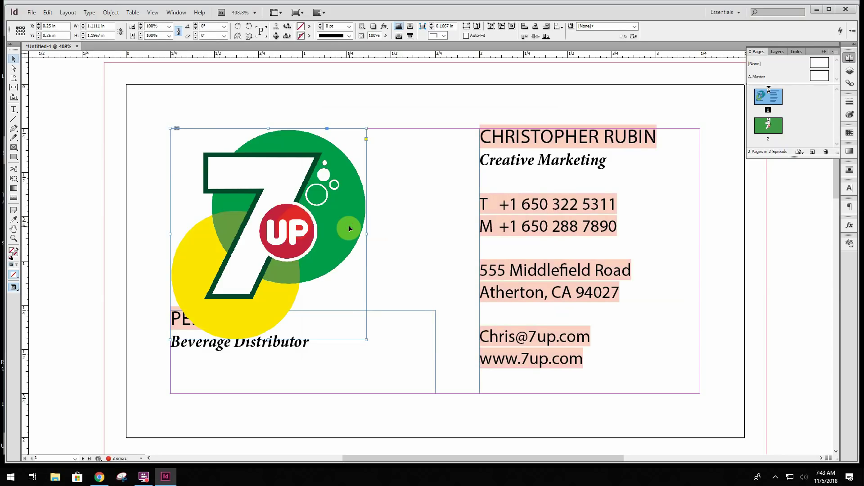
{"action": "key", "text": "ctrl+z"}
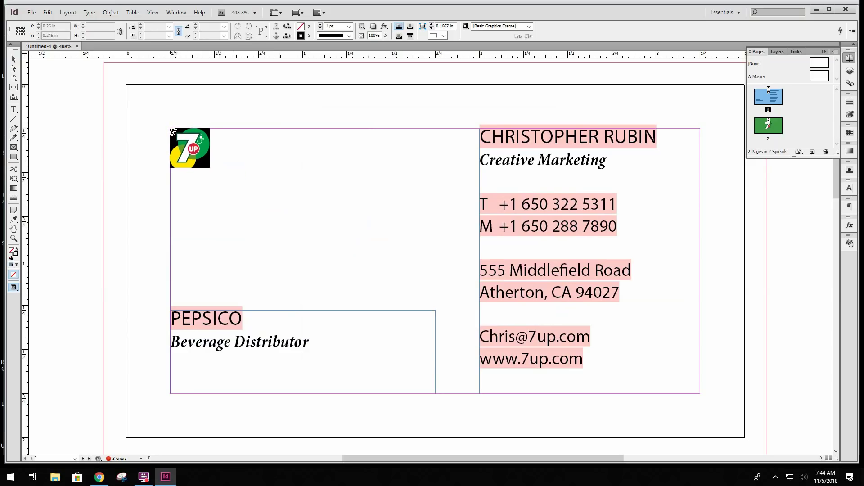
{"action": "left_click_drag", "start_coordinate": [171, 130], "coordinate": [350, 305]}
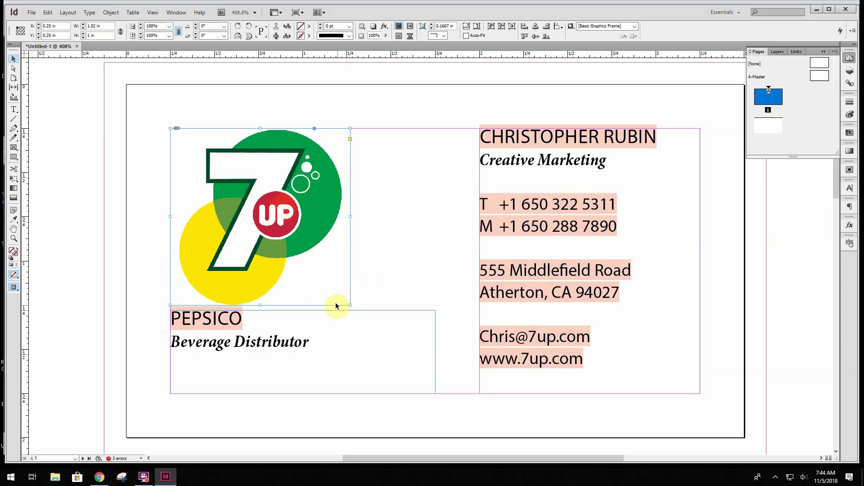
{"action": "key", "text": "ctrl+z"}
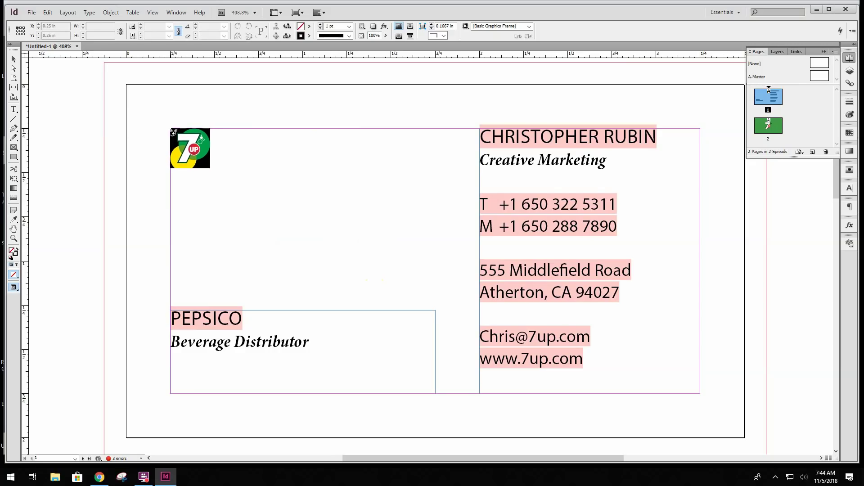
{"action": "left_click_drag", "start_coordinate": [172, 130], "coordinate": [347, 306]}
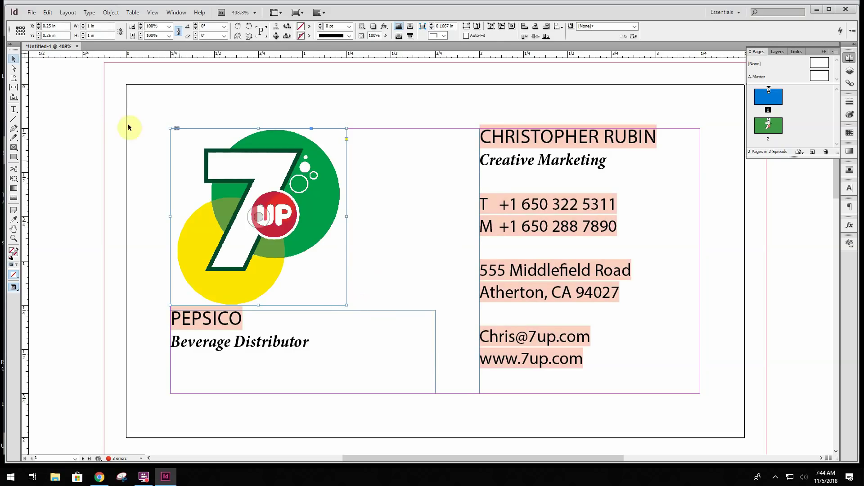
{"action": "left_click", "coordinate": [403, 255]}
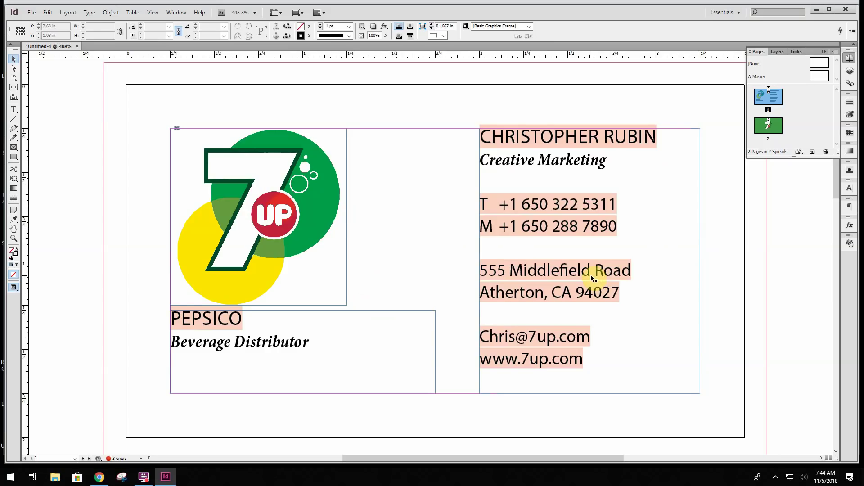
Start Save As in the class InDesign folder and begin typing the last name as the file name
{"action": "scroll", "coordinate": [669, 353], "scroll_direction": "down", "scroll_amount": 5}
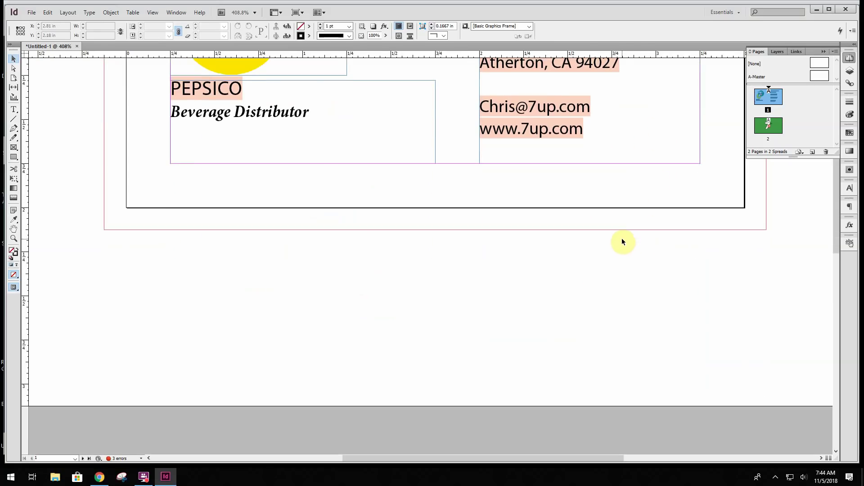
{"action": "scroll", "coordinate": [622, 241], "scroll_direction": "down", "scroll_amount": 12}
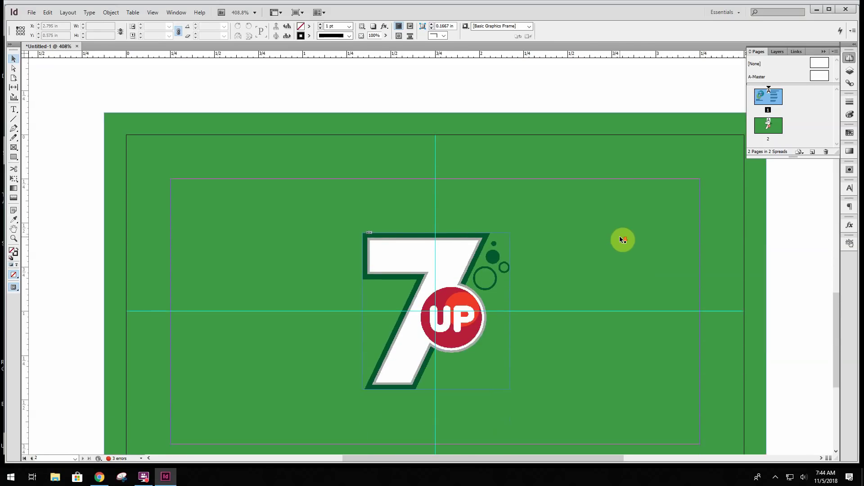
{"action": "scroll", "coordinate": [620, 238], "scroll_direction": "down", "scroll_amount": 3}
{"action": "scroll", "coordinate": [620, 238], "scroll_direction": "up", "scroll_amount": 1}
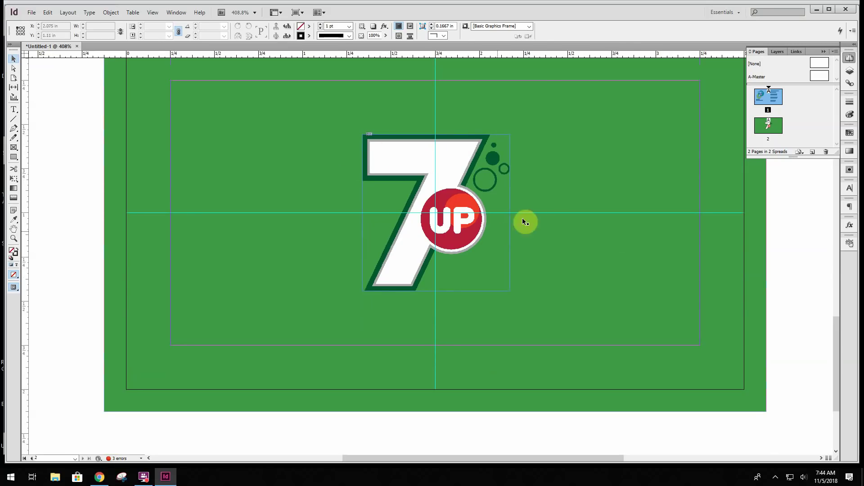
{"action": "scroll", "coordinate": [666, 177], "scroll_direction": "up", "scroll_amount": 1}
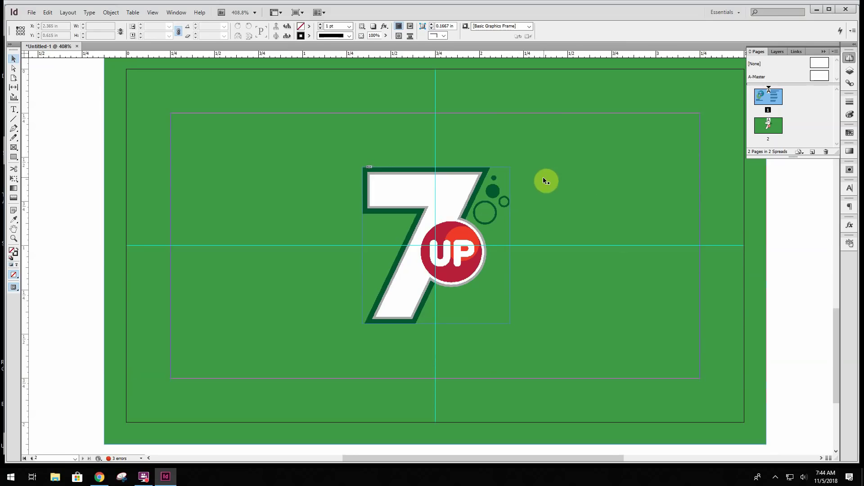
{"action": "left_click", "coordinate": [31, 12]}
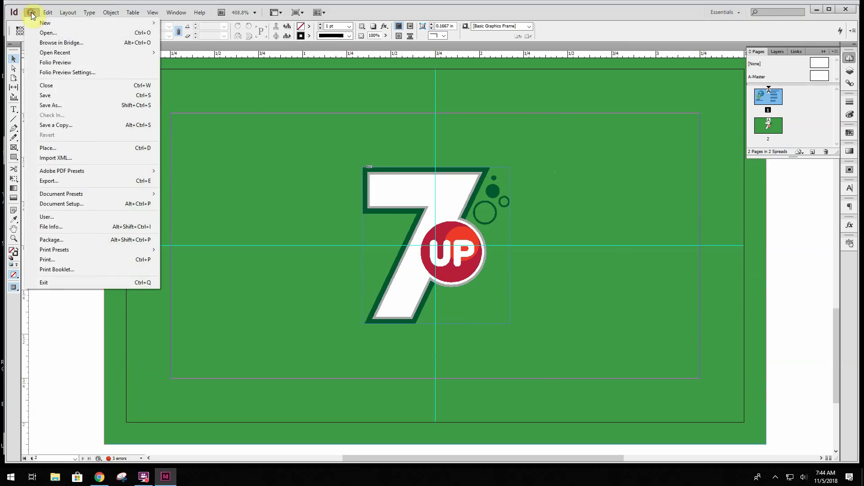
{"action": "left_click", "coordinate": [51, 105]}
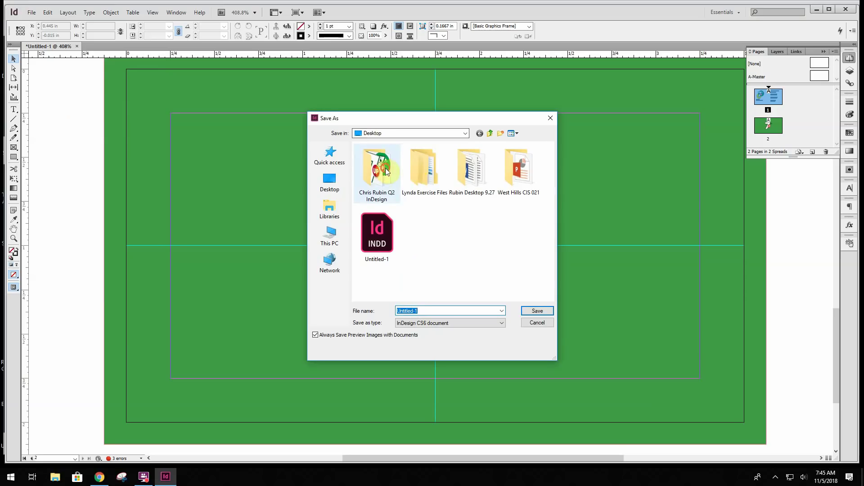
{"action": "double_click", "coordinate": [386, 171]}
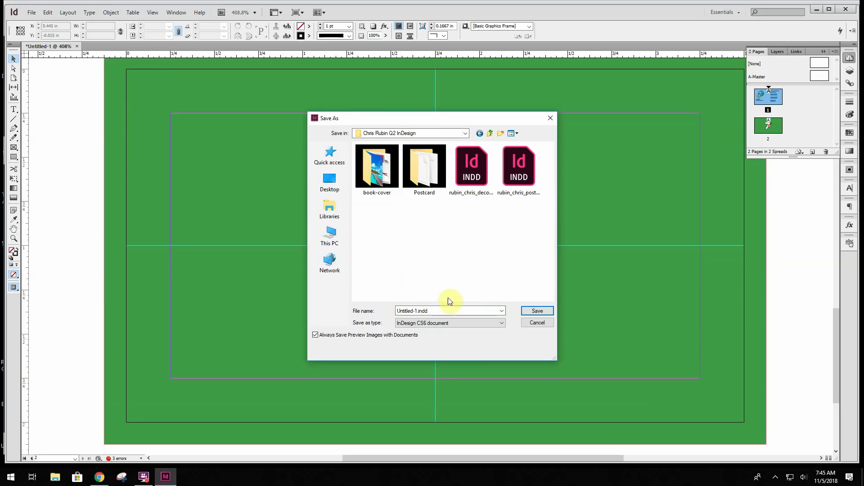
{"action": "double_click", "coordinate": [436, 310]}
{"action": "type", "text": "Rubin_Chris_"}
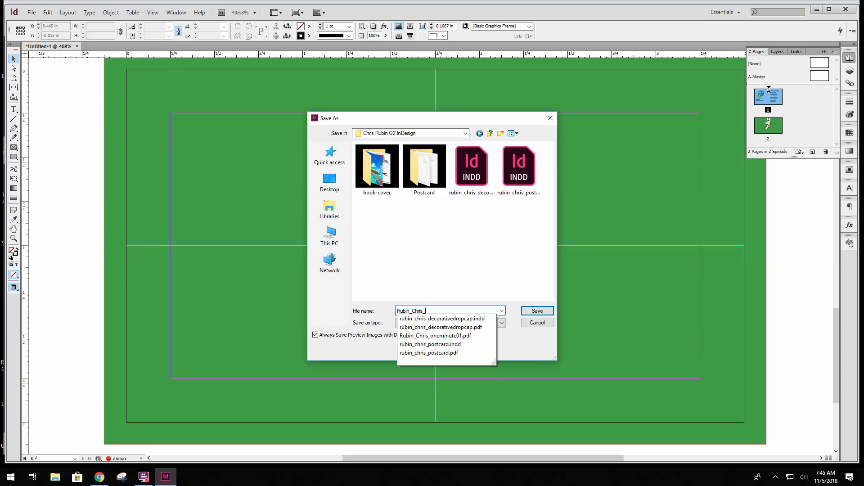
Check the naming instructions, finish the name as lastname_firstname_BusinessCard, and save
{"action": "left_click", "coordinate": [167, 476]}
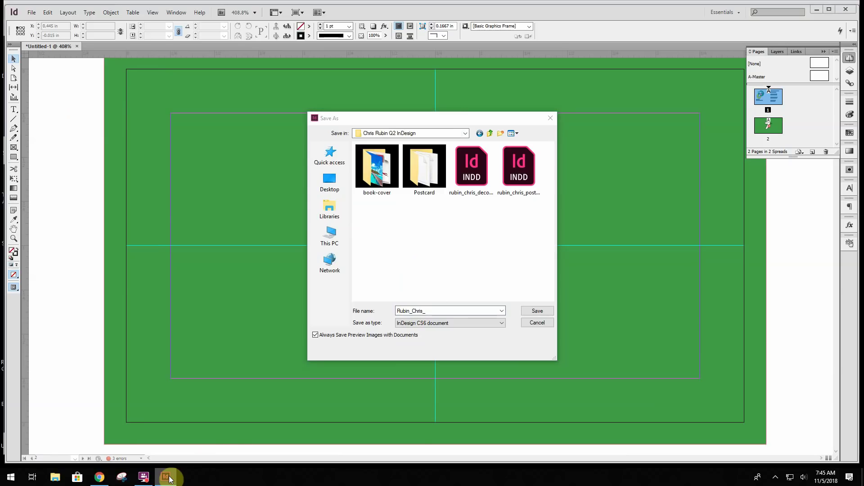
{"action": "left_click", "coordinate": [100, 477]}
{"action": "scroll", "coordinate": [201, 316], "scroll_direction": "up", "scroll_amount": 8}
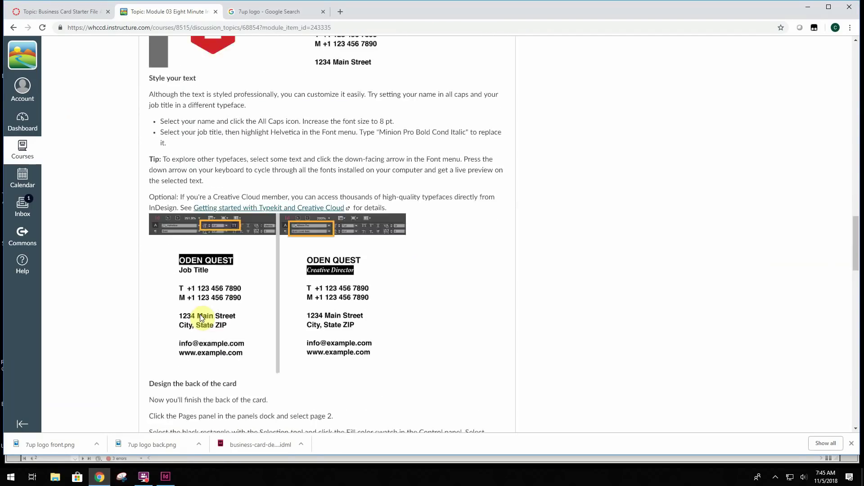
{"action": "scroll", "coordinate": [200, 315], "scroll_direction": "up", "scroll_amount": 15}
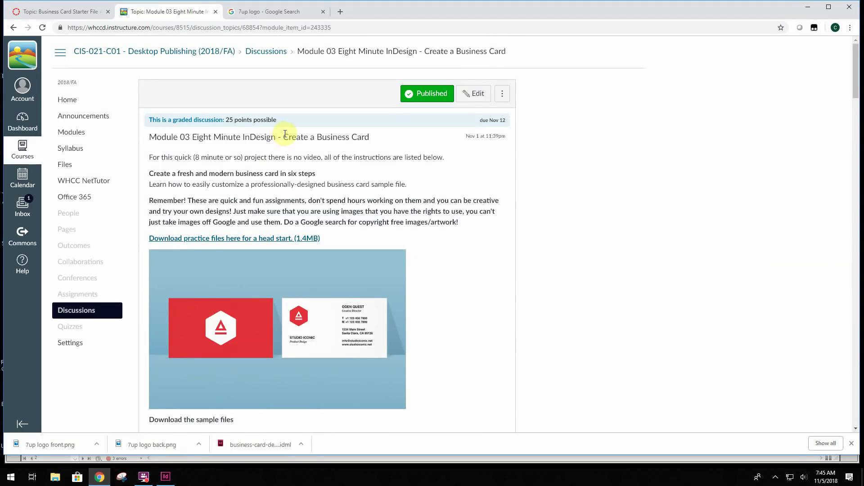
{"action": "left_click", "coordinate": [99, 477]}
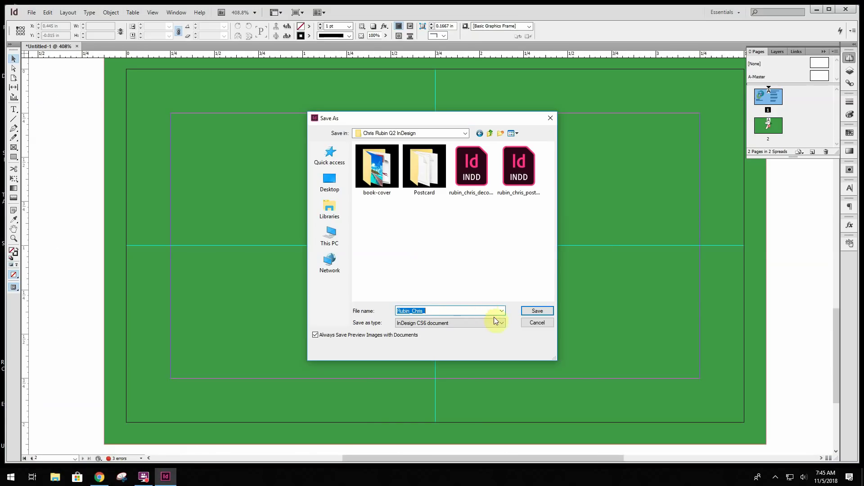
{"action": "left_click", "coordinate": [449, 310]}
{"action": "type", "text": "BusinessCard"}
{"action": "left_click", "coordinate": [537, 310]}
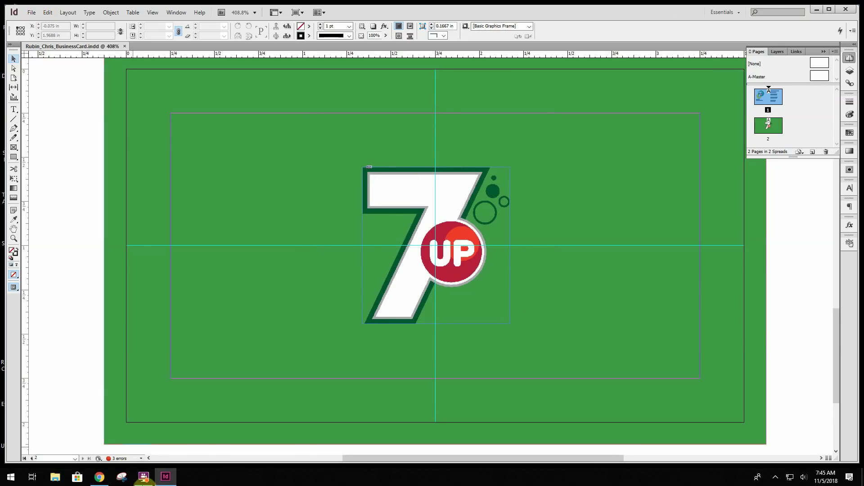
Read the Canvas 'How to Save as a PDF in InDesign' steps, highlighting the Export window step
{"action": "left_click", "coordinate": [99, 477]}
{"action": "scroll", "coordinate": [523, 244], "scroll_direction": "down", "scroll_amount": 20}
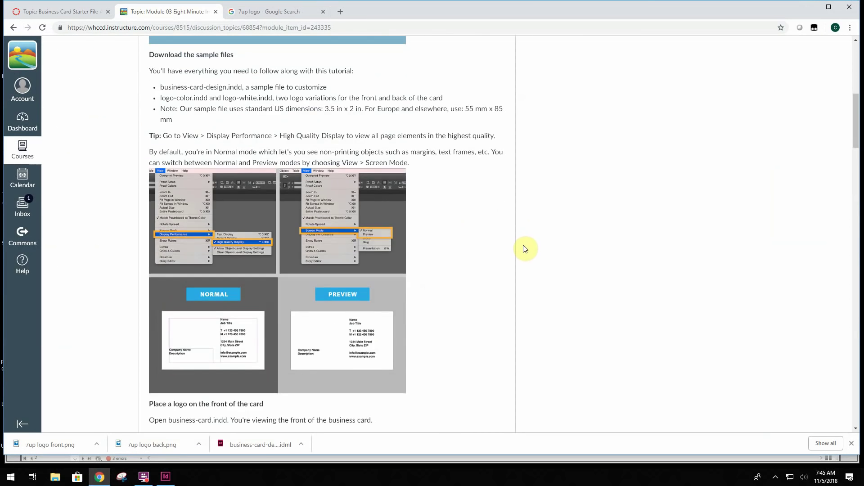
{"action": "scroll", "coordinate": [523, 245], "scroll_direction": "down", "scroll_amount": 15}
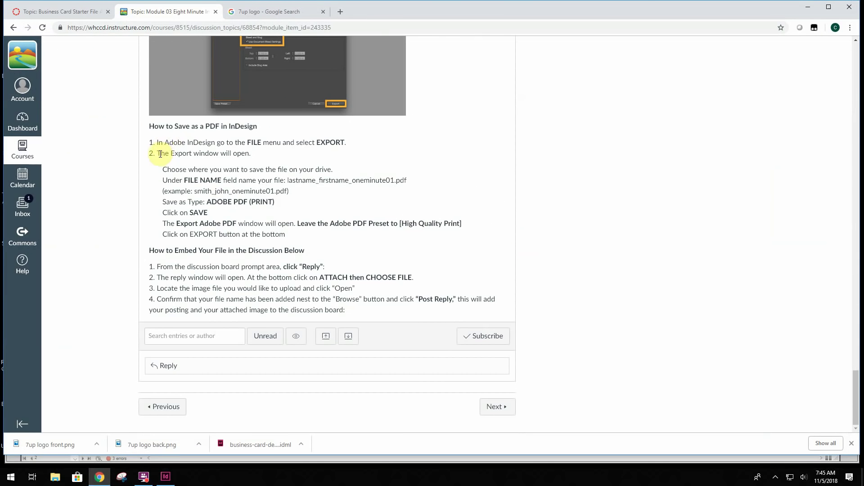
{"action": "left_click_drag", "start_coordinate": [160, 153], "coordinate": [260, 158]}
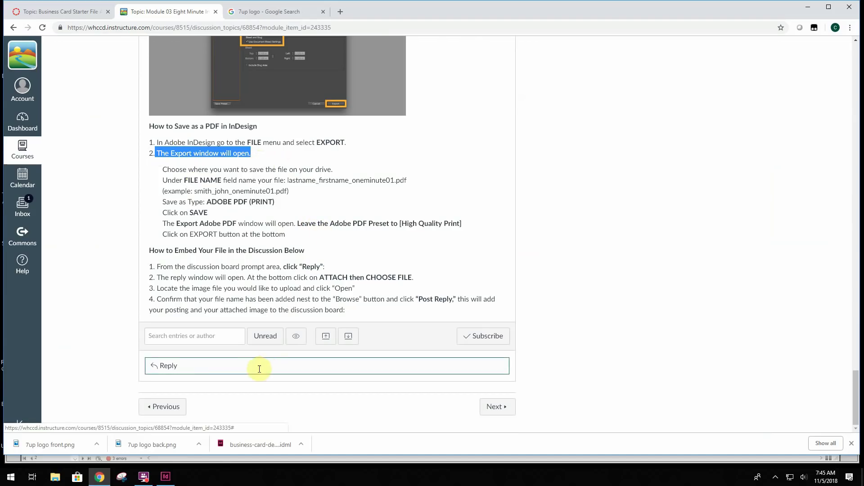
{"action": "left_click", "coordinate": [166, 481]}
Export the card as Adobe PDF with the [High Quality Print] preset, accepting the Missing Fonts alert
{"action": "left_click", "coordinate": [31, 12]}
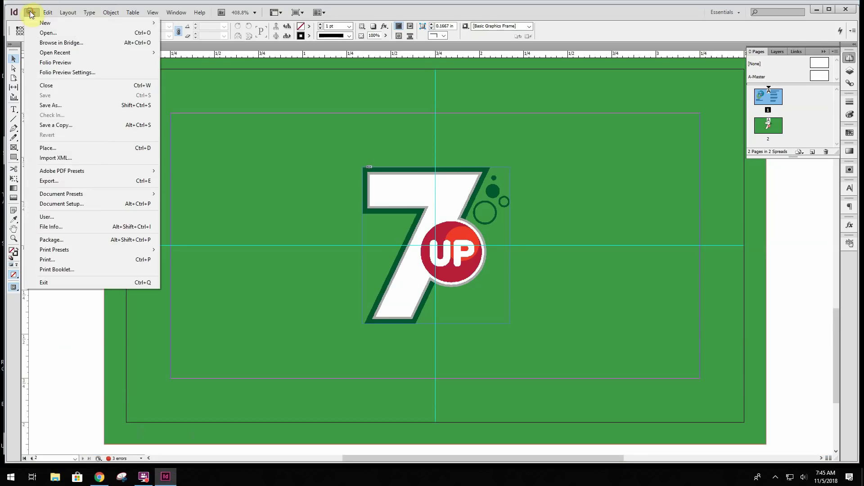
{"action": "left_click", "coordinate": [48, 180]}
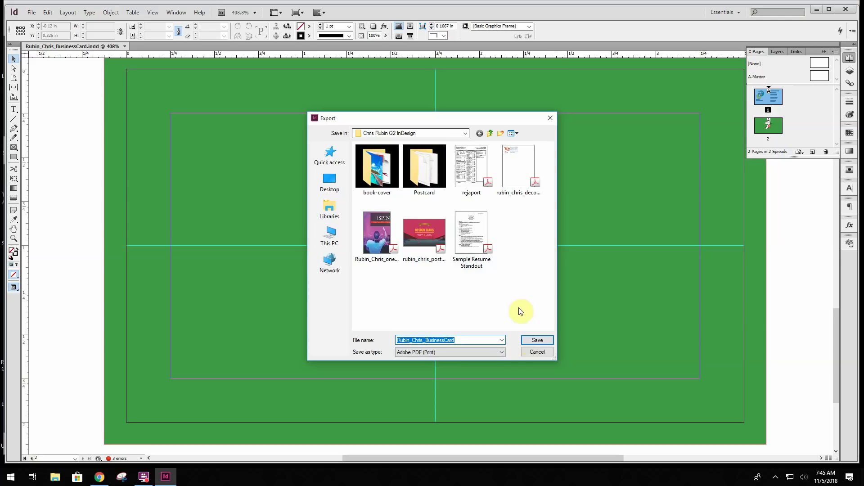
{"action": "left_click", "coordinate": [529, 340]}
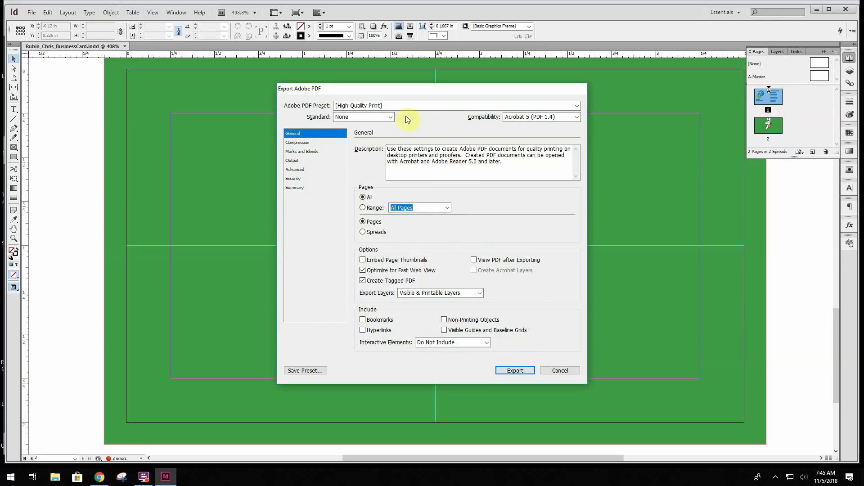
{"action": "left_click", "coordinate": [516, 371]}
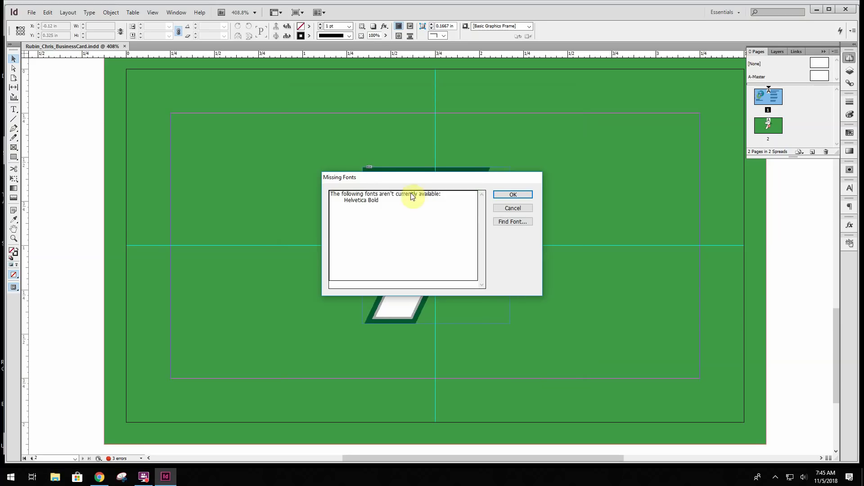
{"action": "left_click", "coordinate": [519, 195]}
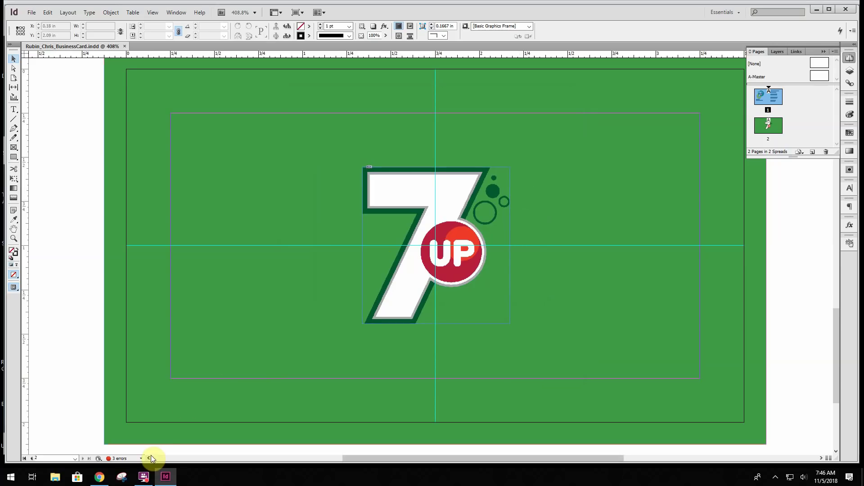
{"action": "left_click", "coordinate": [59, 479]}
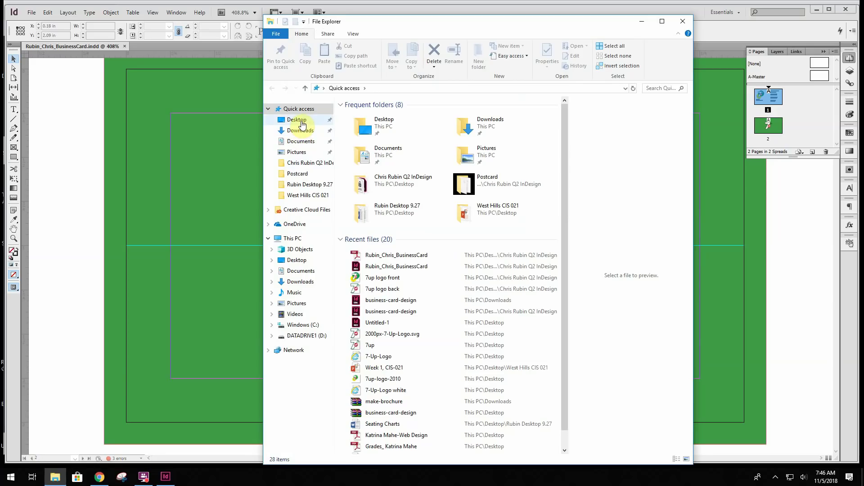
Open the class InDesign folder to find the BusinessCard PDF beside its .indd file
{"action": "left_click", "coordinate": [303, 164]}
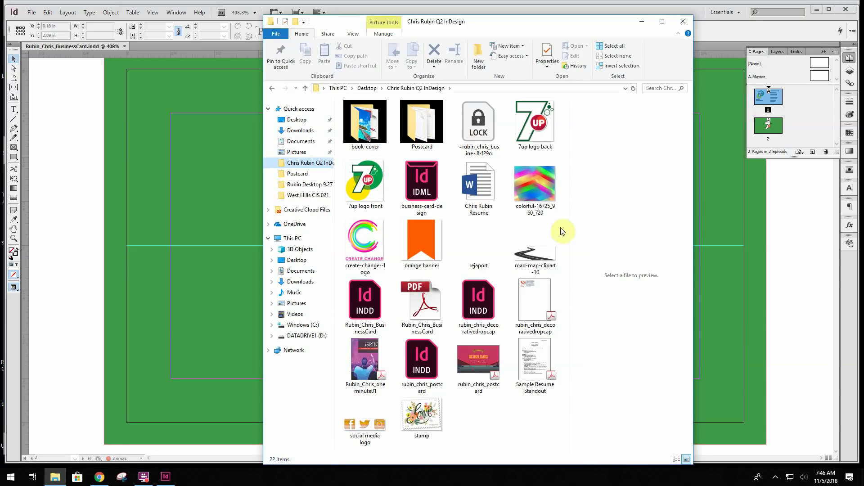
{"action": "left_click", "coordinate": [480, 135]}
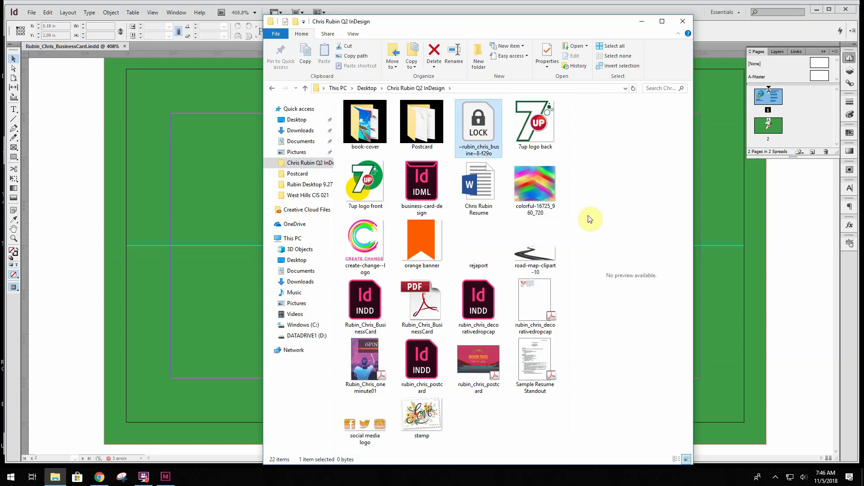
{"action": "double_click", "coordinate": [481, 131]}
{"action": "left_click", "coordinate": [171, 476]}
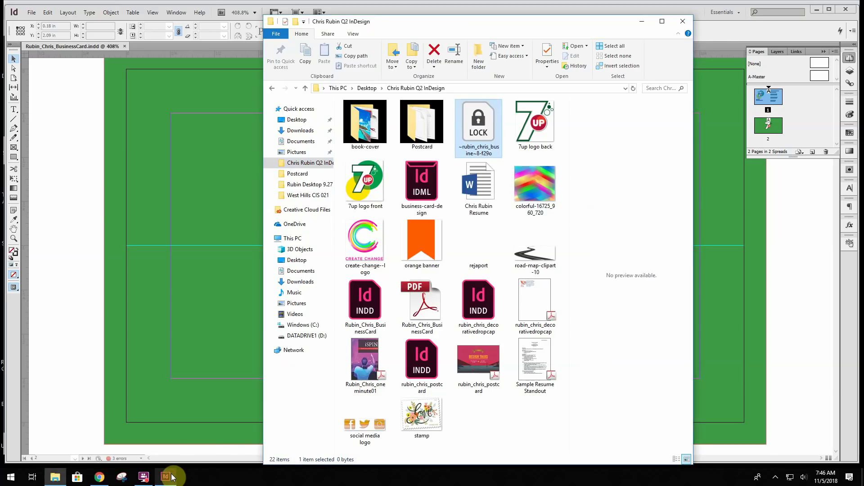
{"action": "left_click", "coordinate": [170, 476]}
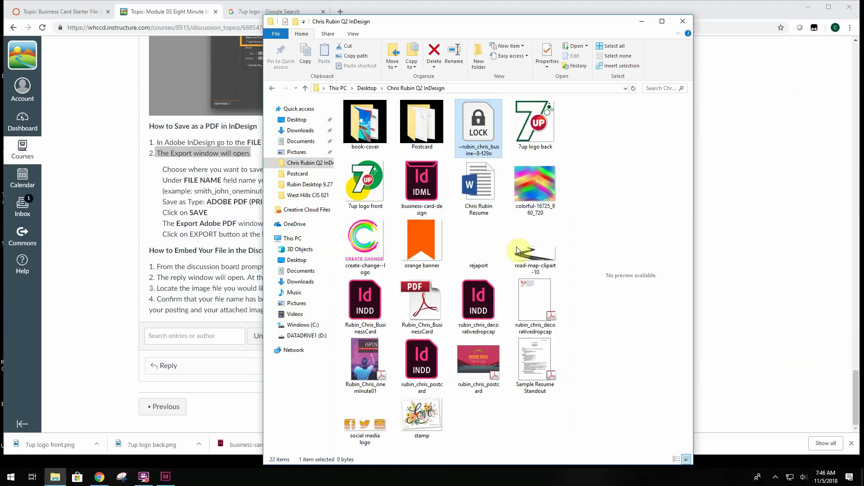
{"action": "left_click", "coordinate": [503, 408]}
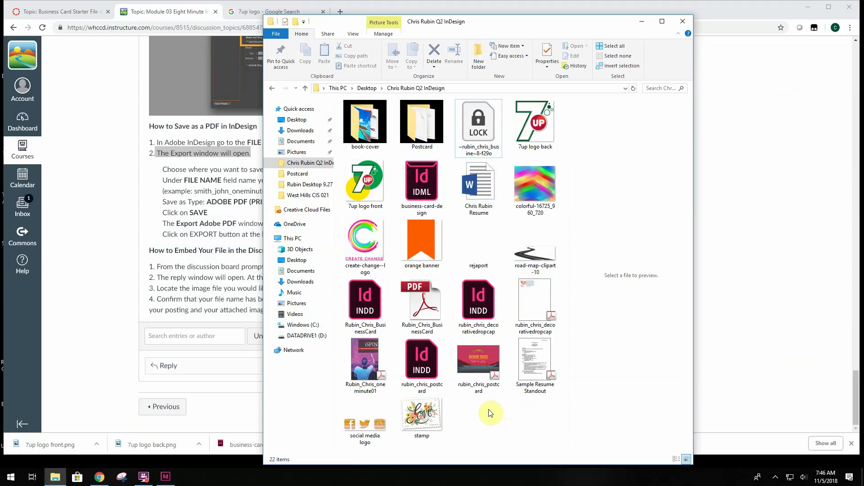
Open the BusinessCard PDF in Acrobat and scroll through its front and green back pages
{"action": "double_click", "coordinate": [422, 300]}
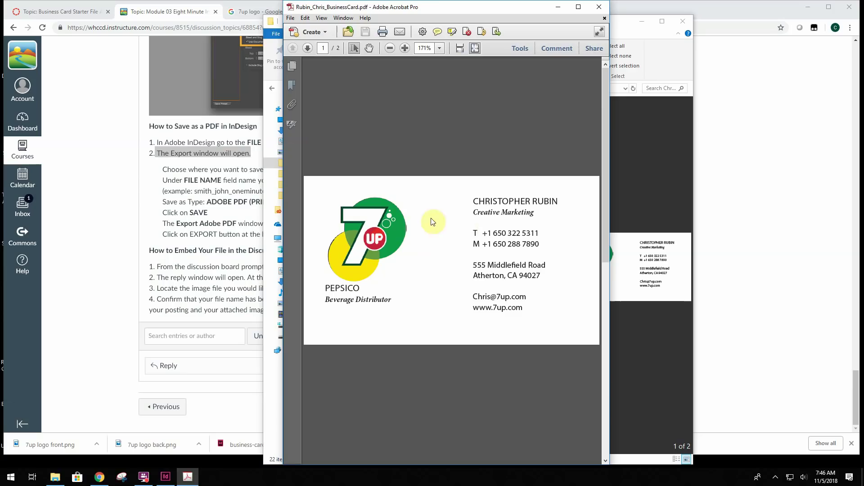
{"action": "scroll", "coordinate": [527, 287], "scroll_direction": "down", "scroll_amount": 3}
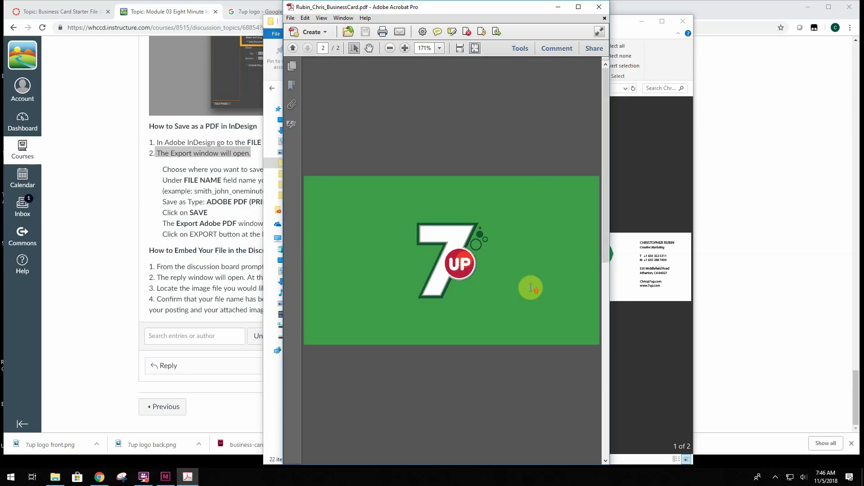
{"action": "scroll", "coordinate": [531, 287], "scroll_direction": "up", "scroll_amount": 3}
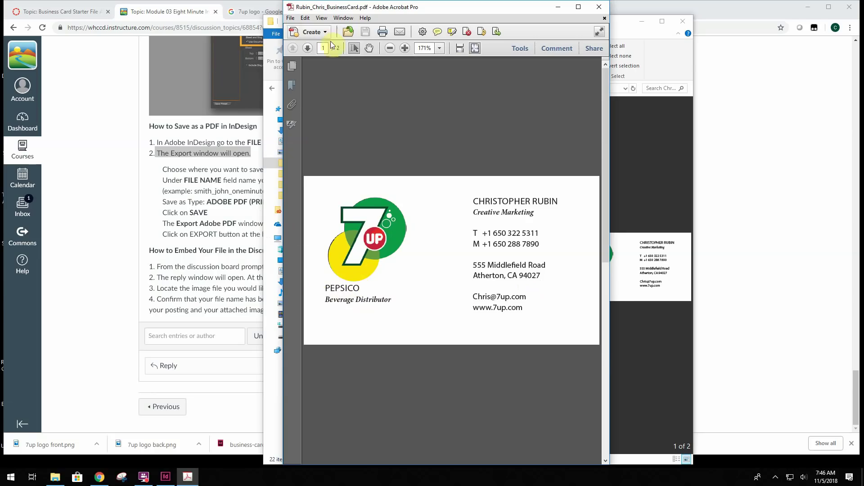
{"action": "left_click", "coordinate": [169, 473]}
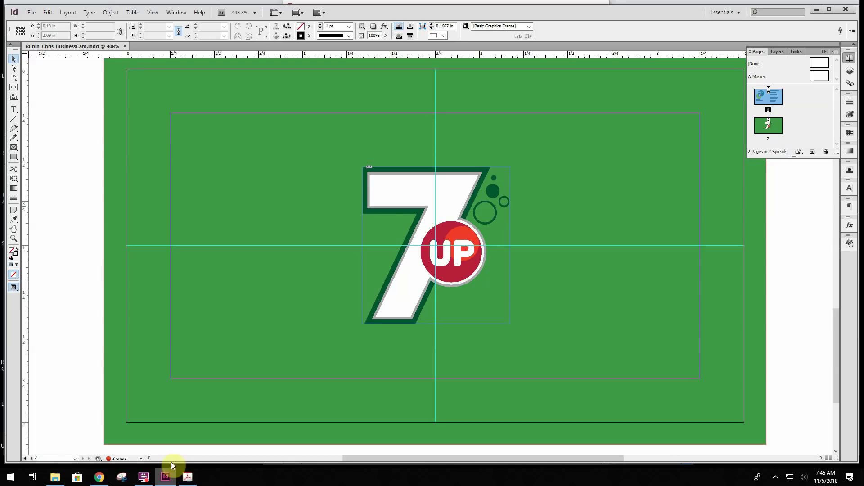
Add a line break above PEPSICO in the company text frame and set the text size to 6 pt
{"action": "scroll", "coordinate": [177, 271], "scroll_direction": "up", "scroll_amount": 10}
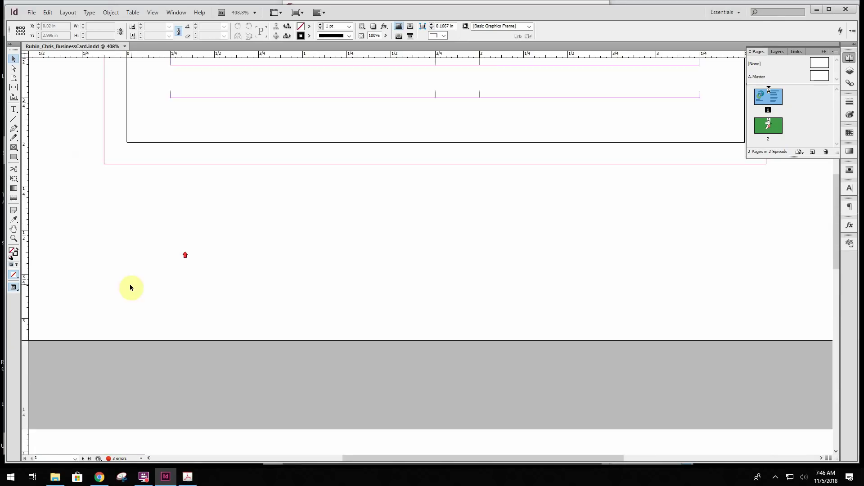
{"action": "scroll", "coordinate": [130, 287], "scroll_direction": "up", "scroll_amount": 4}
{"action": "left_click", "coordinate": [177, 188]}
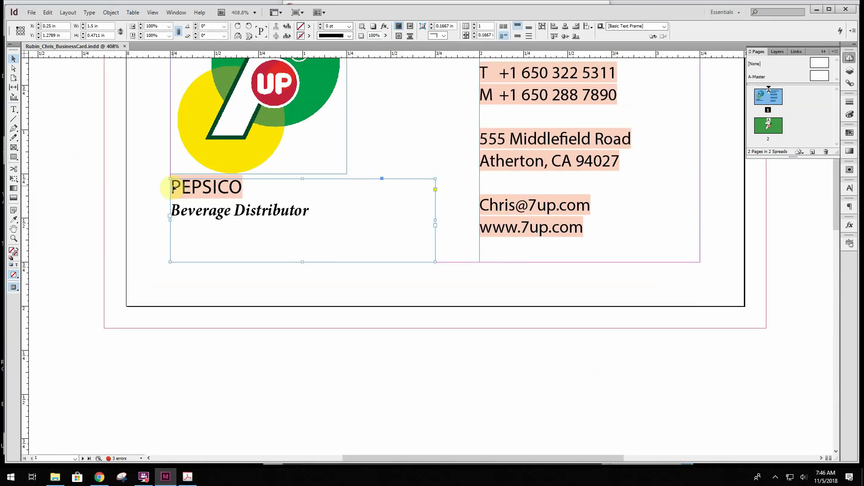
{"action": "key", "text": "t"}
{"action": "key", "text": "Return"}
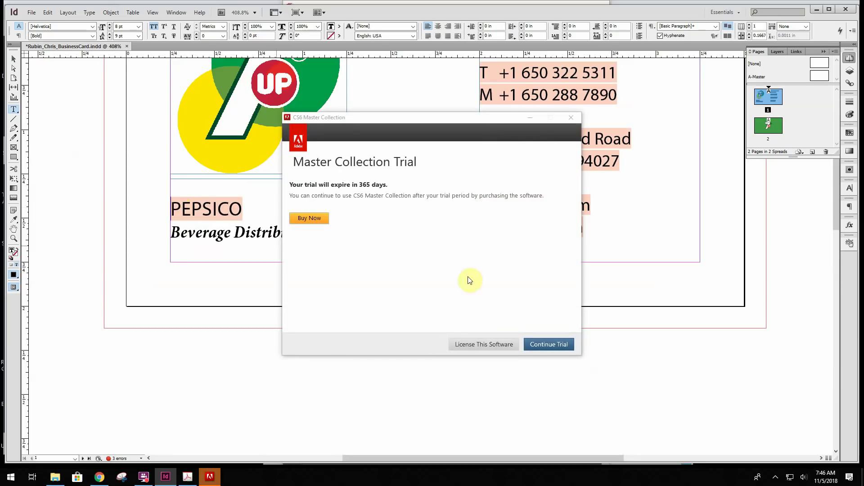
{"action": "left_click", "coordinate": [542, 344]}
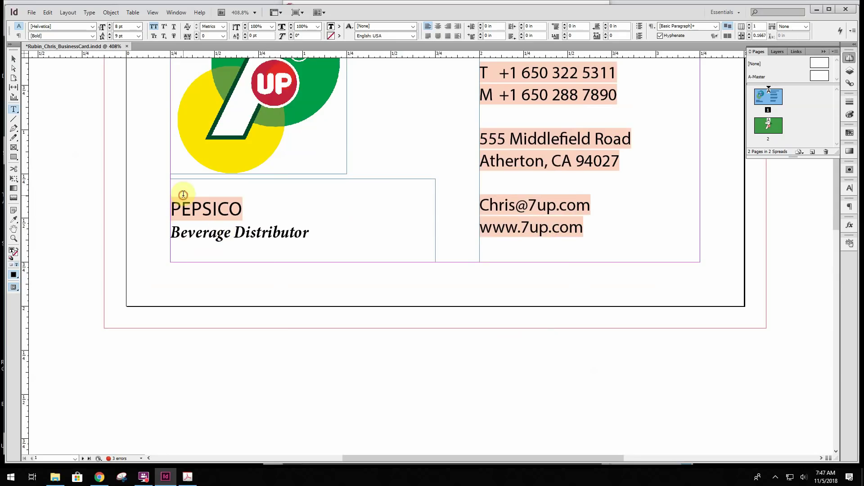
{"action": "left_click", "coordinate": [138, 28]}
{"action": "left_click", "coordinate": [128, 45]}
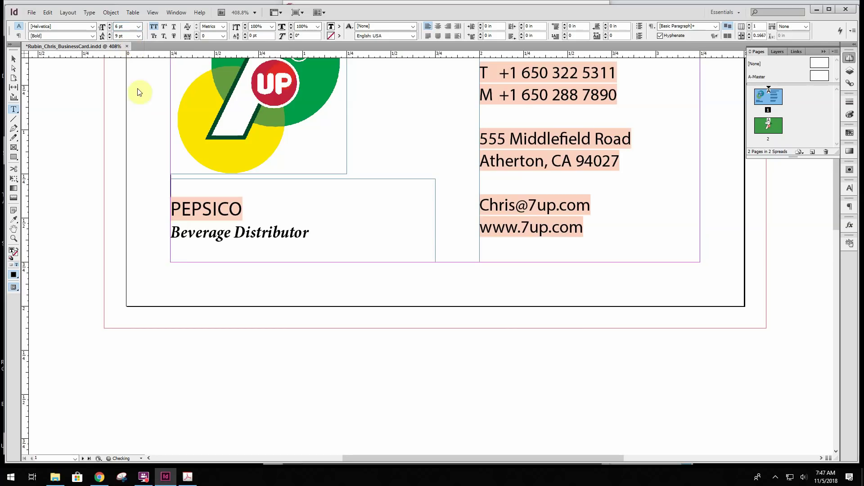
{"action": "left_click", "coordinate": [211, 193]}
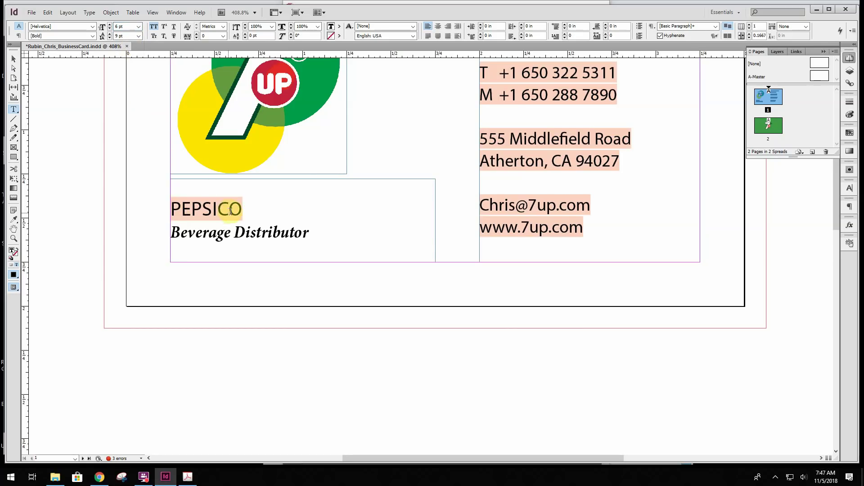
{"action": "left_click", "coordinate": [263, 208]}
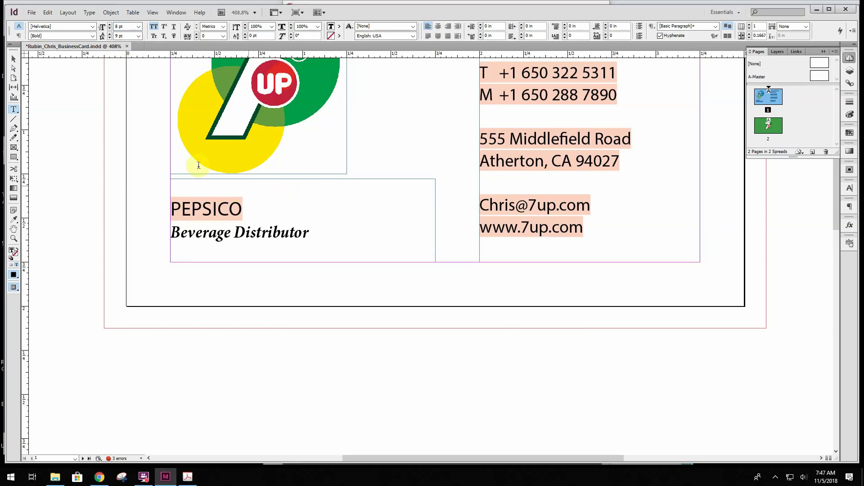
Delete the empty line above PEPSICO and drag the frame's top edge down to about 1.35 in
{"action": "left_click", "coordinate": [13, 59]}
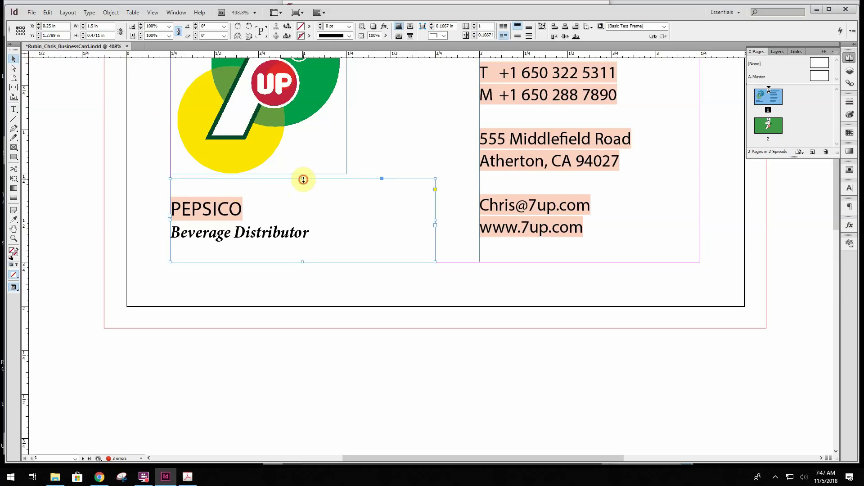
{"action": "left_click_drag", "start_coordinate": [303, 180], "coordinate": [302, 181]}
{"action": "left_click", "coordinate": [228, 191]}
{"action": "double_click", "coordinate": [176, 211]}
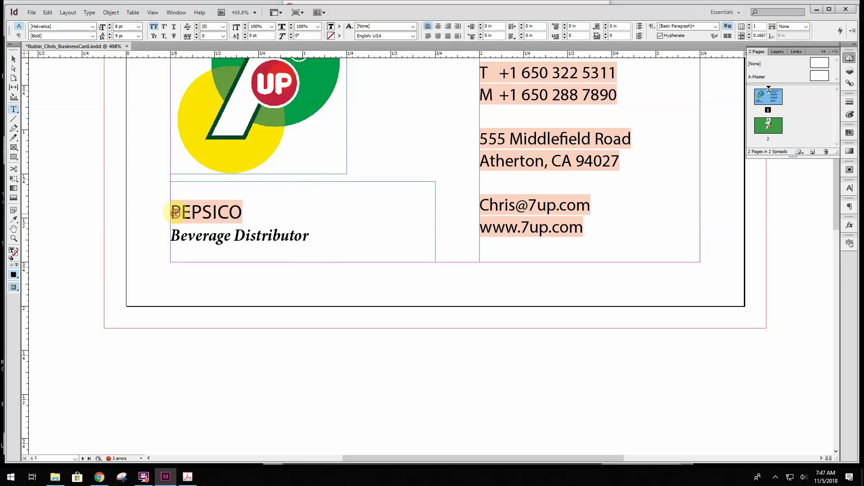
{"action": "key", "text": "BackSpace"}
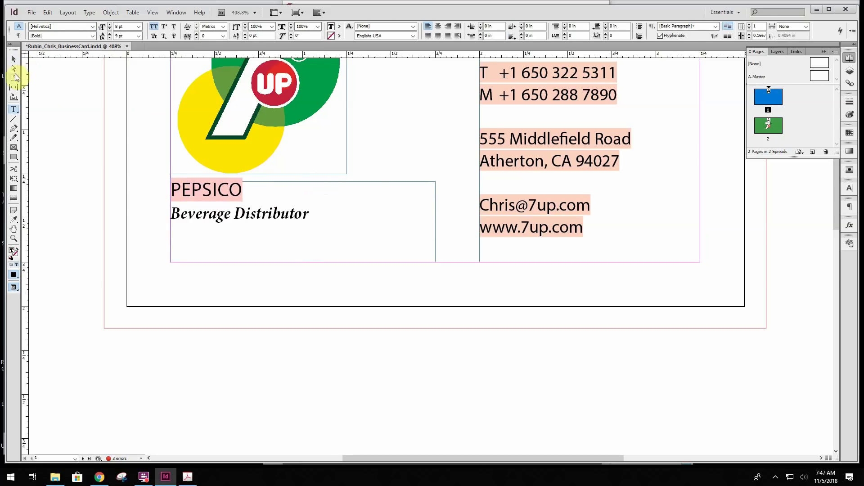
{"action": "left_click", "coordinate": [14, 59]}
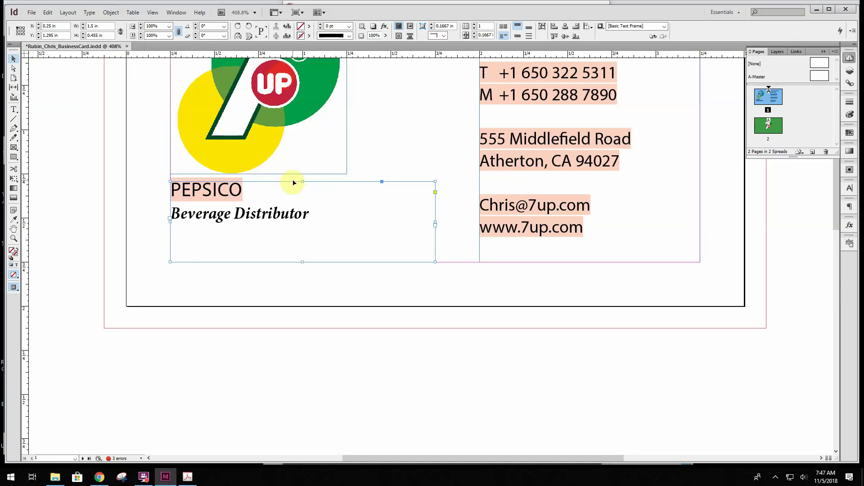
{"action": "left_click_drag", "start_coordinate": [303, 183], "coordinate": [301, 191]}
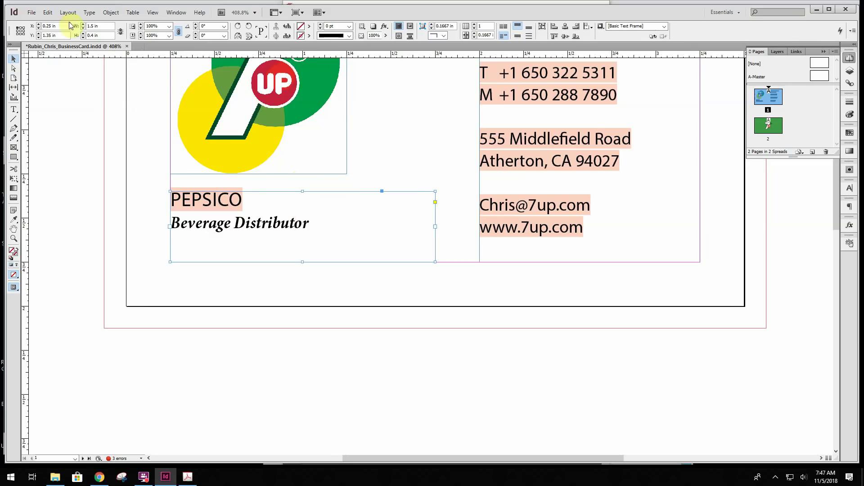
Save the document and try exporting the PDF, which fails because the PDF is open
{"action": "left_click", "coordinate": [30, 12]}
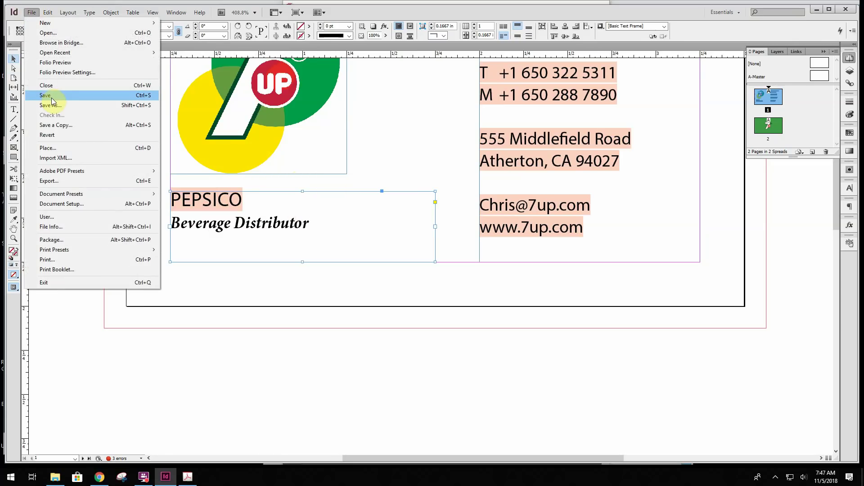
{"action": "left_click", "coordinate": [51, 100]}
{"action": "left_click", "coordinate": [31, 12]}
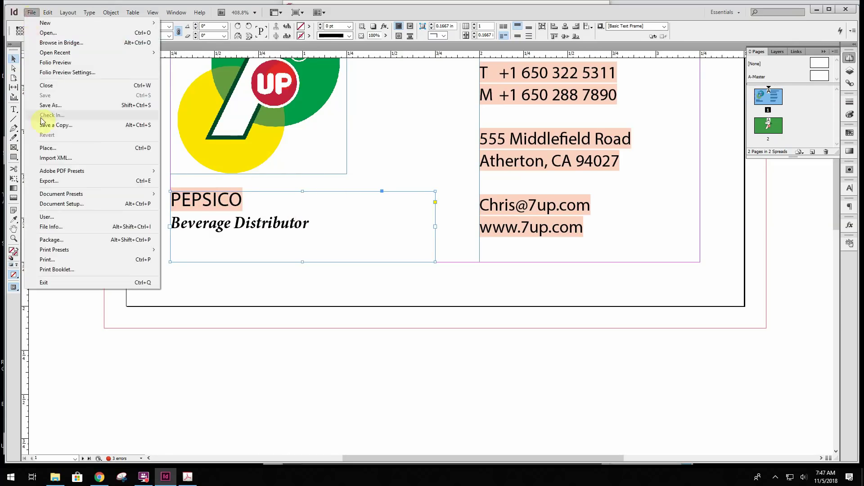
{"action": "left_click", "coordinate": [58, 182]}
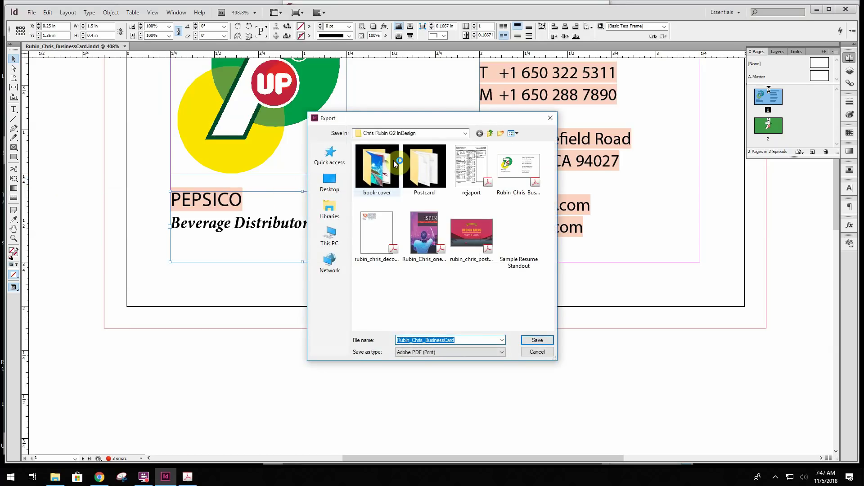
{"action": "left_click", "coordinate": [538, 340]}
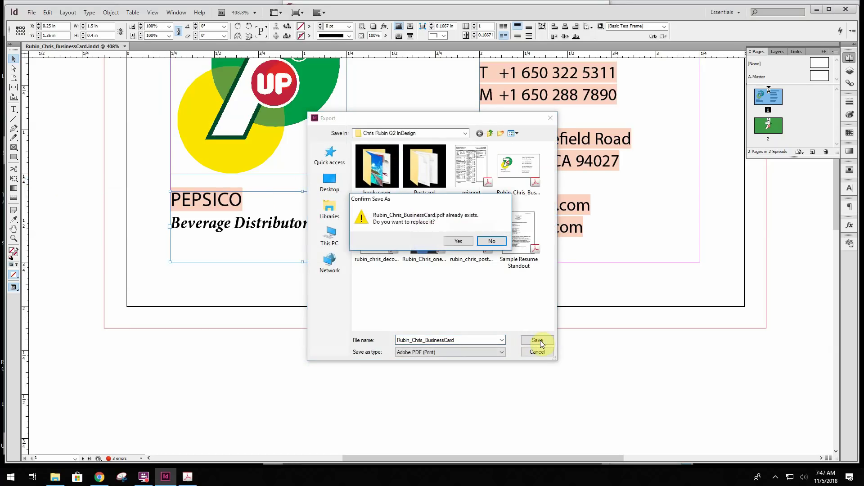
{"action": "left_click", "coordinate": [460, 242]}
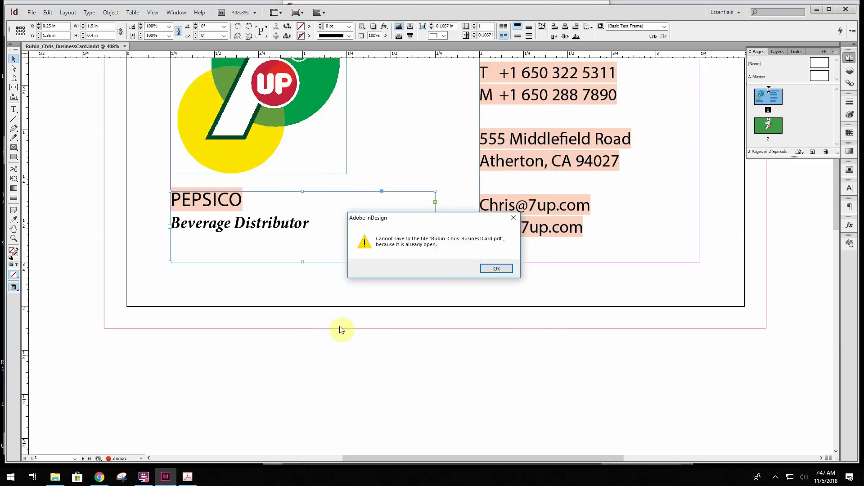
{"action": "left_click", "coordinate": [497, 266]}
Close the PDF in Acrobat and re-export, replacing it with the High Quality Print preset
{"action": "right_click", "coordinate": [188, 476]}
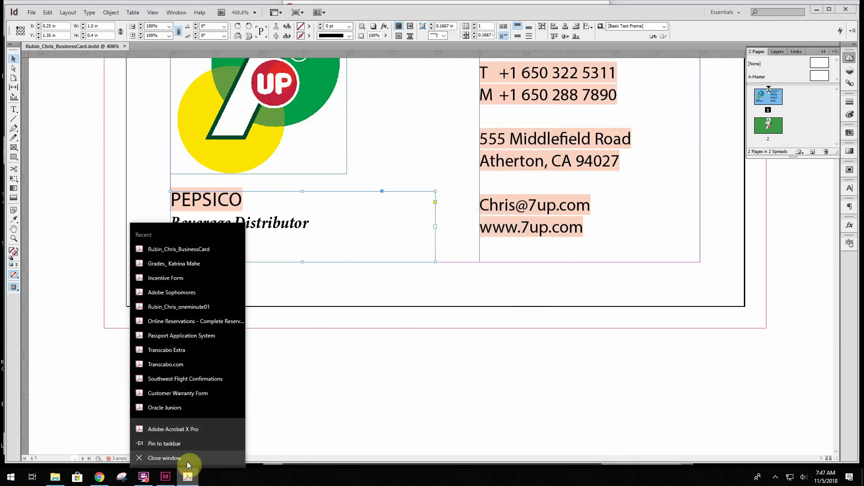
{"action": "left_click", "coordinate": [182, 459]}
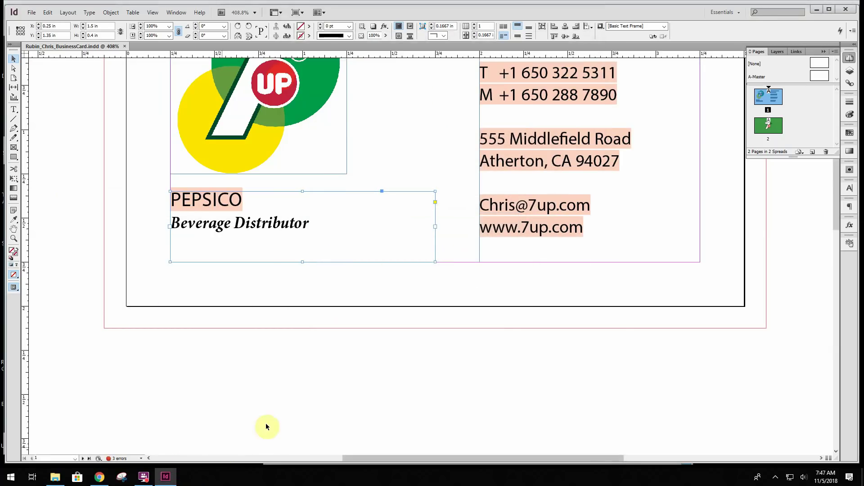
{"action": "left_click", "coordinate": [32, 12]}
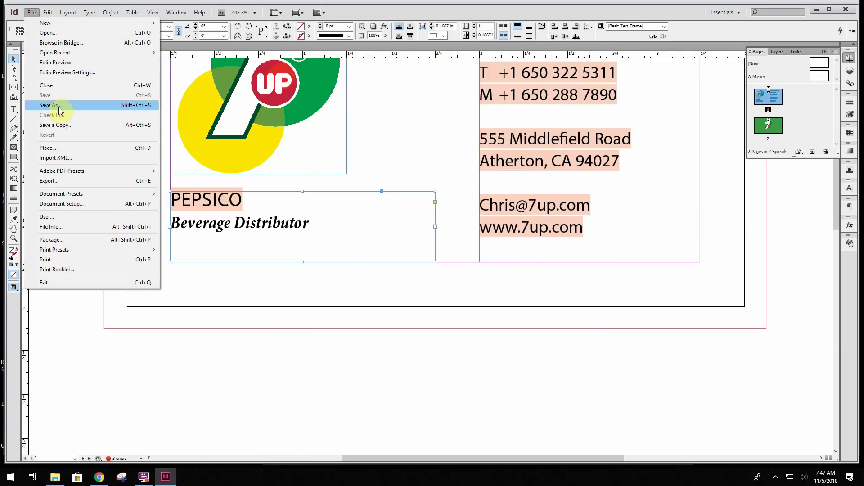
{"action": "left_click", "coordinate": [58, 180]}
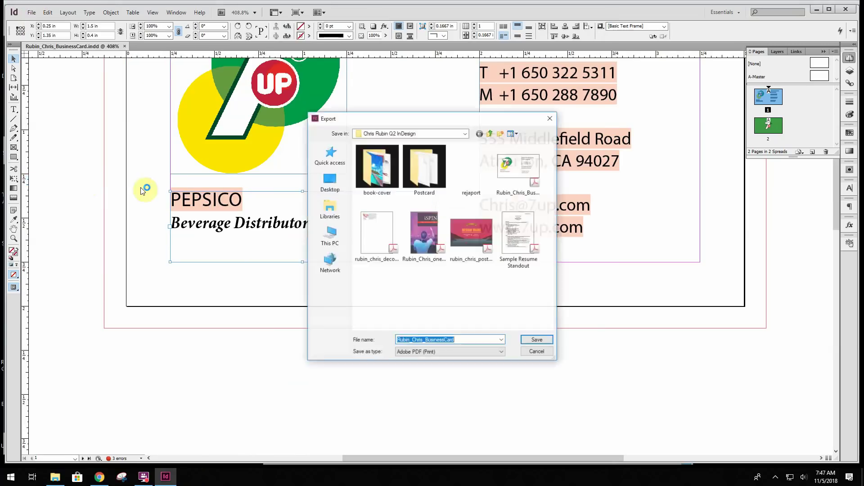
{"action": "left_click", "coordinate": [546, 340]}
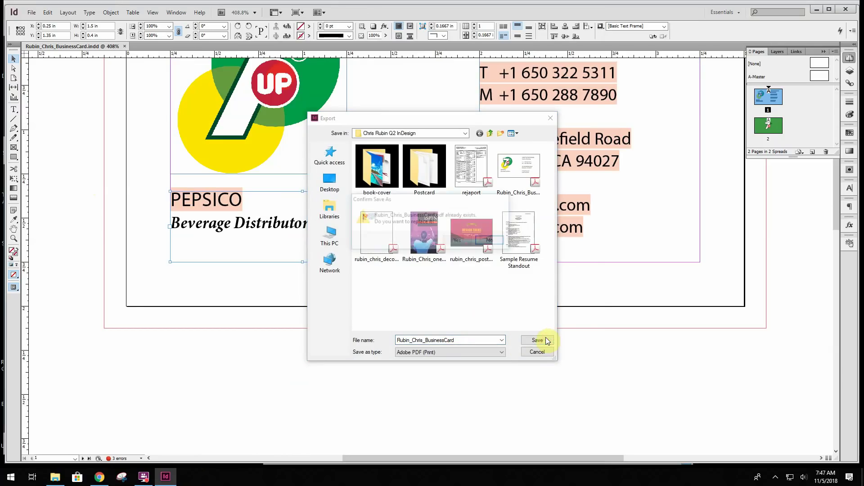
{"action": "left_click", "coordinate": [454, 242]}
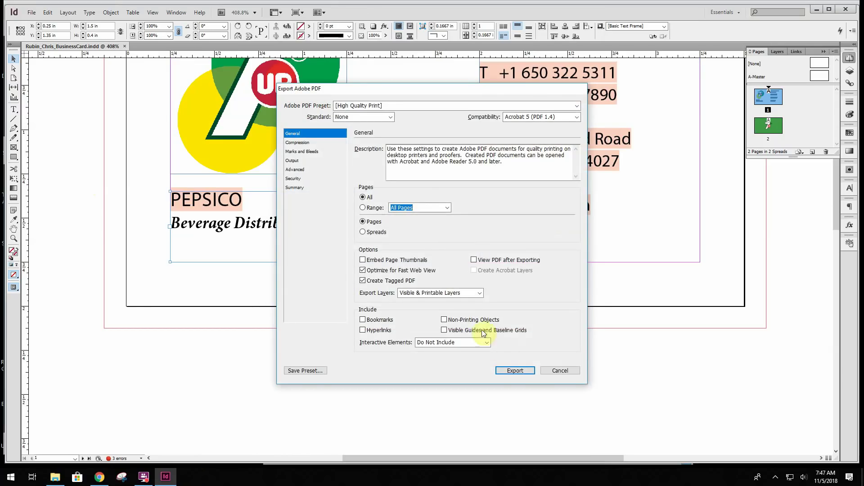
{"action": "left_click", "coordinate": [515, 370]}
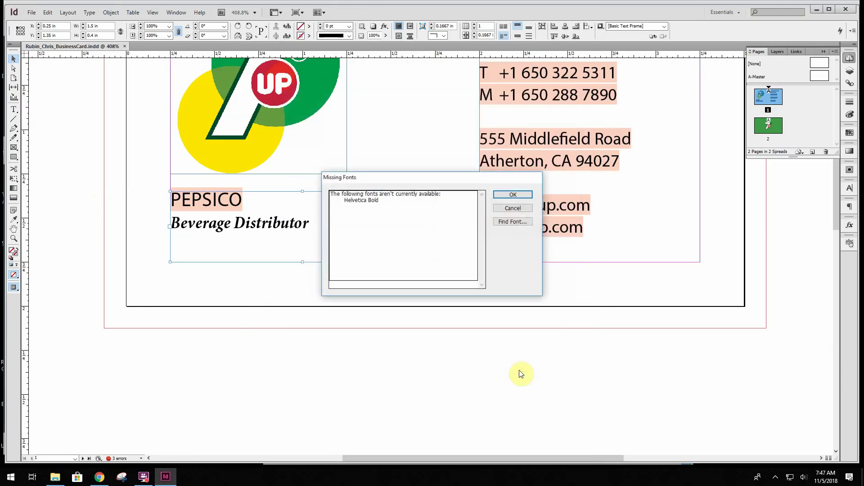
{"action": "left_click", "coordinate": [517, 194]}
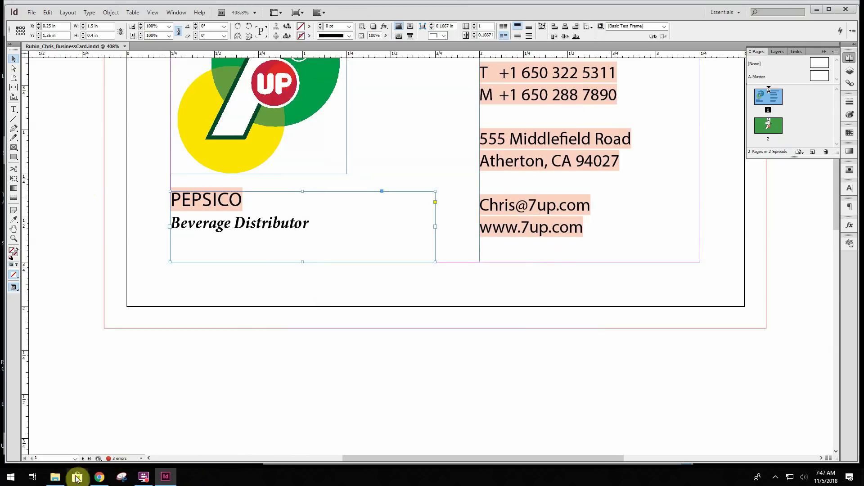
{"action": "left_click", "coordinate": [55, 477]}
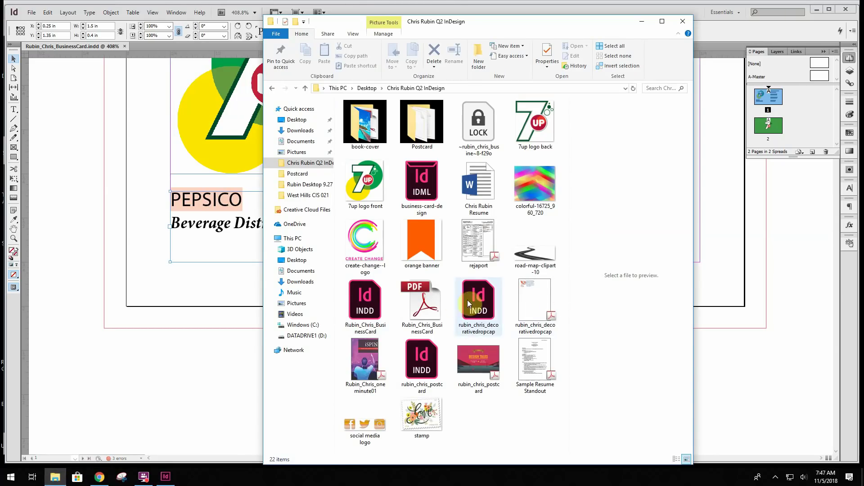
Review the exported PDF's white front and green back pages, then continue the CS6 trial
{"action": "double_click", "coordinate": [428, 309]}
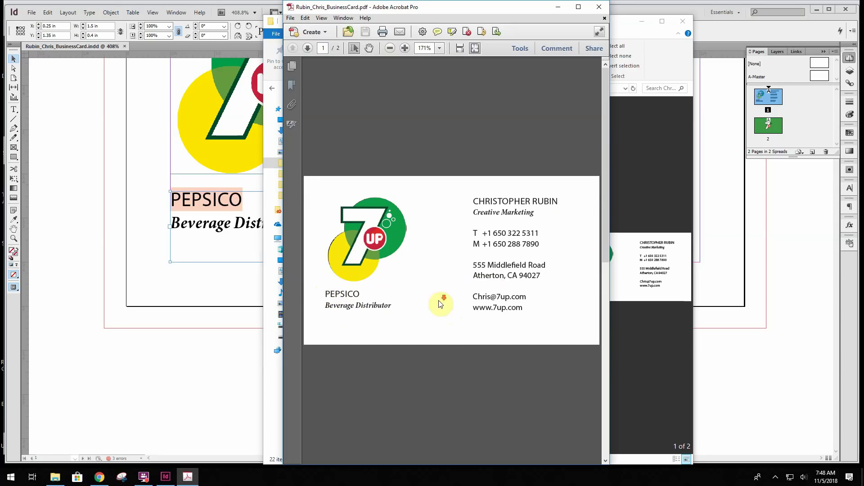
{"action": "scroll", "coordinate": [440, 303], "scroll_direction": "down", "scroll_amount": 2}
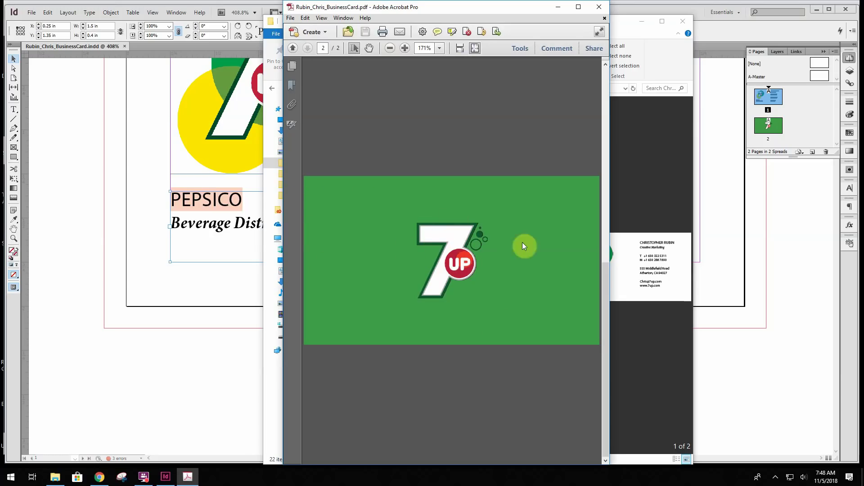
{"action": "scroll", "coordinate": [465, 277], "scroll_direction": "up", "scroll_amount": 2}
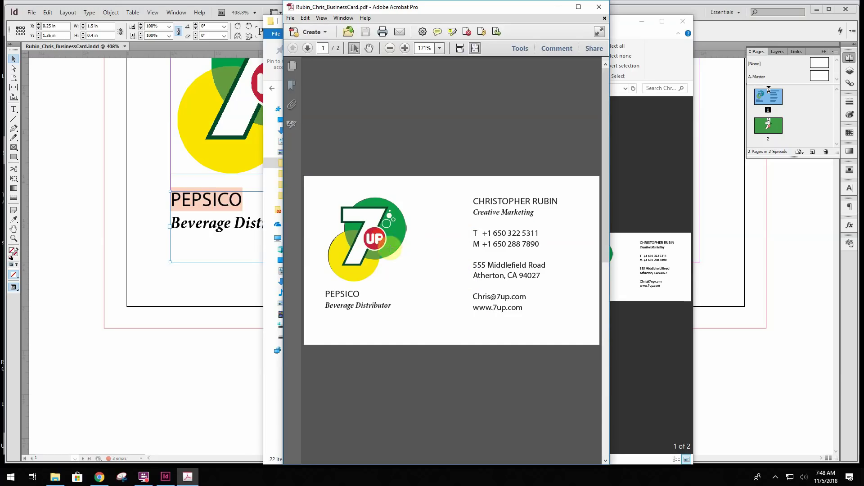
{"action": "left_click", "coordinate": [605, 14]}
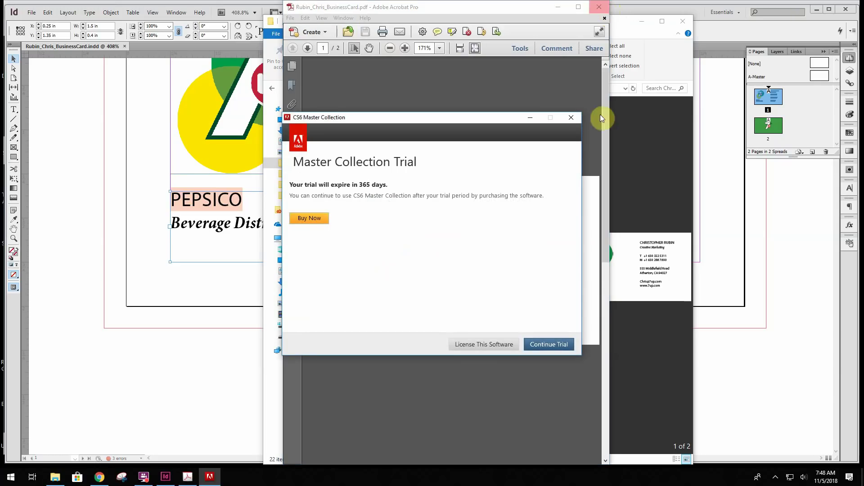
{"action": "left_click", "coordinate": [548, 344]}
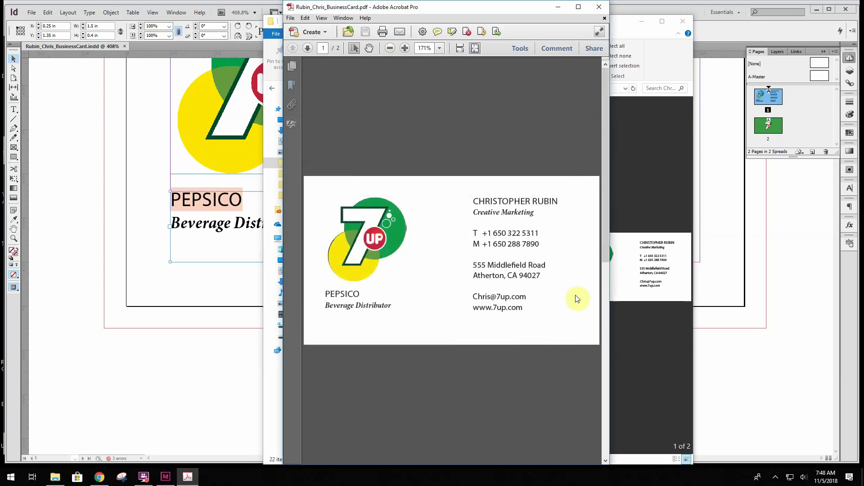